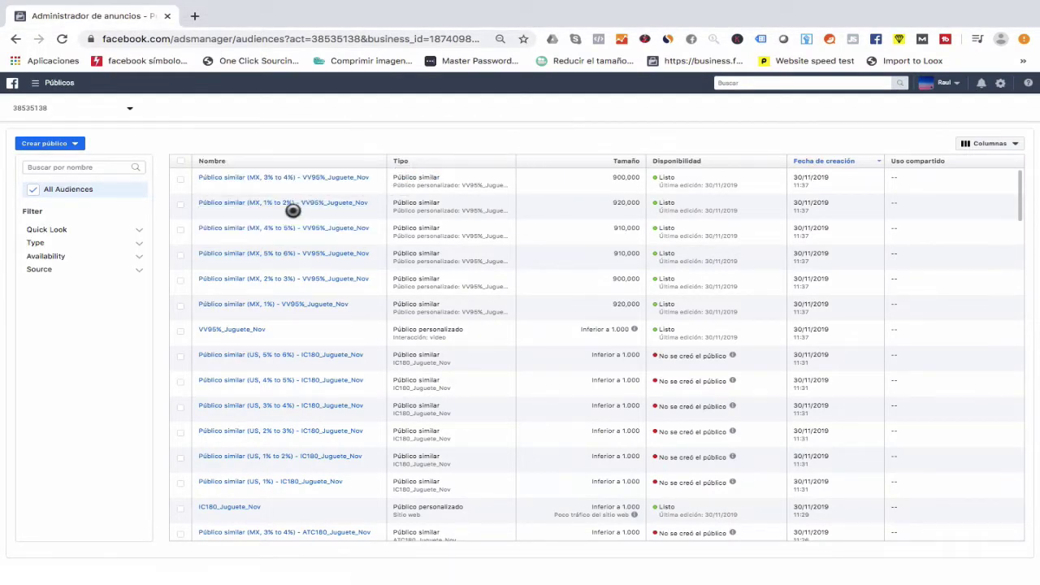
- Open the custom audience VV95%_Juguete_Nov and start creating a lookalike audience from it
mouse_move(288, 203)
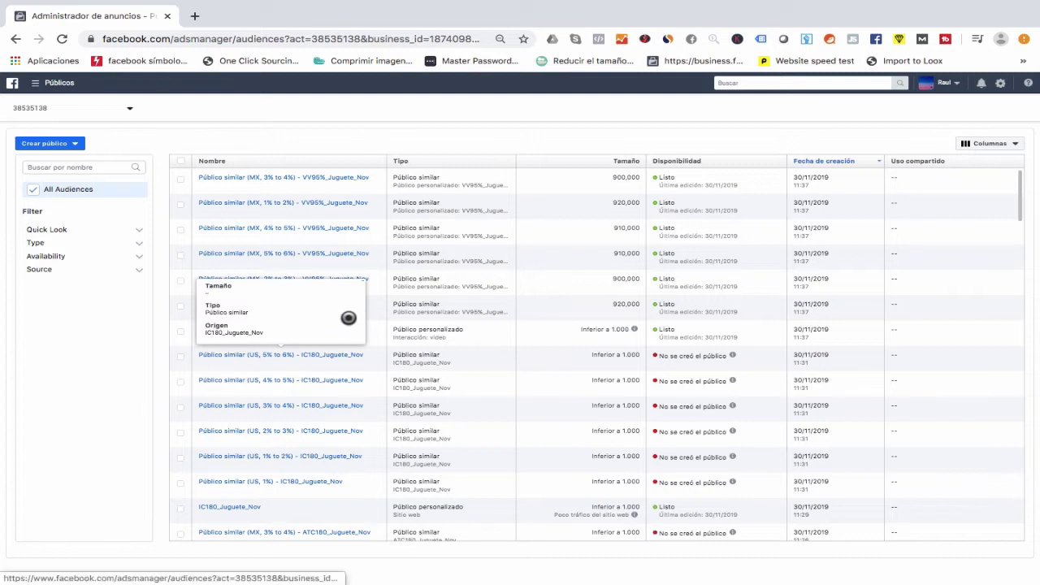
mouse_move(227, 329)
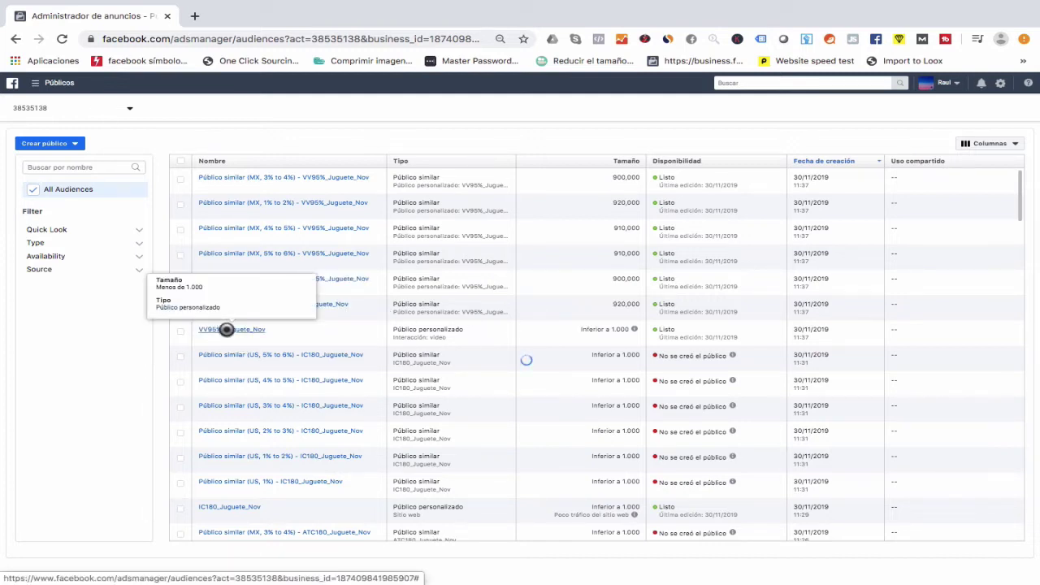
click(226, 329)
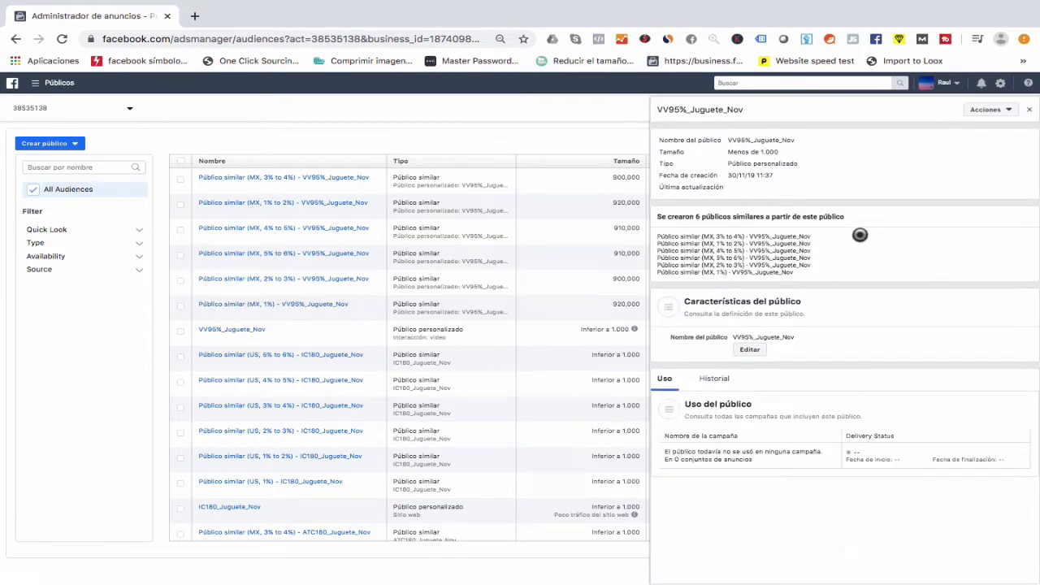
click(1000, 110)
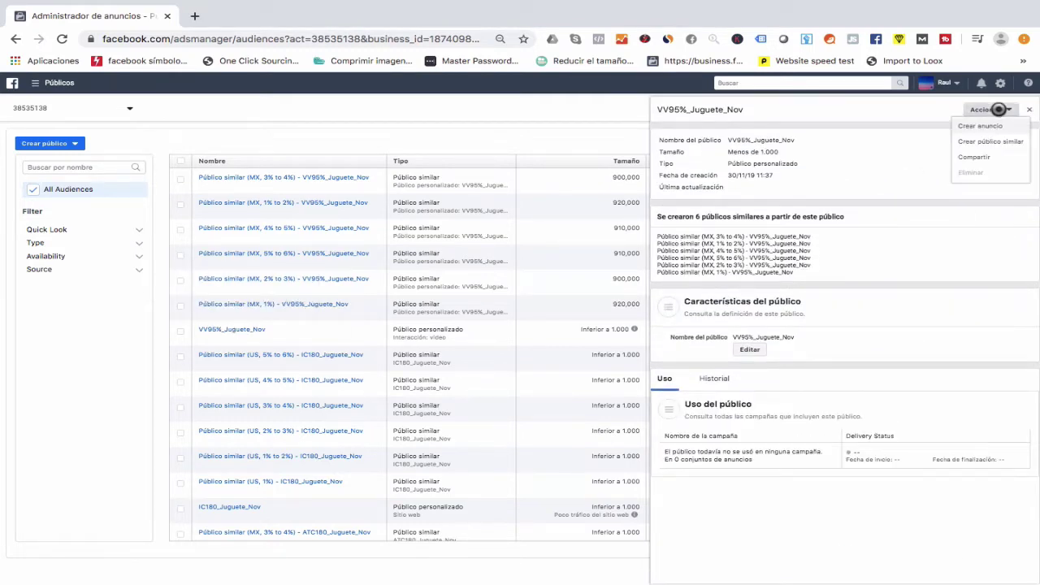
click(973, 142)
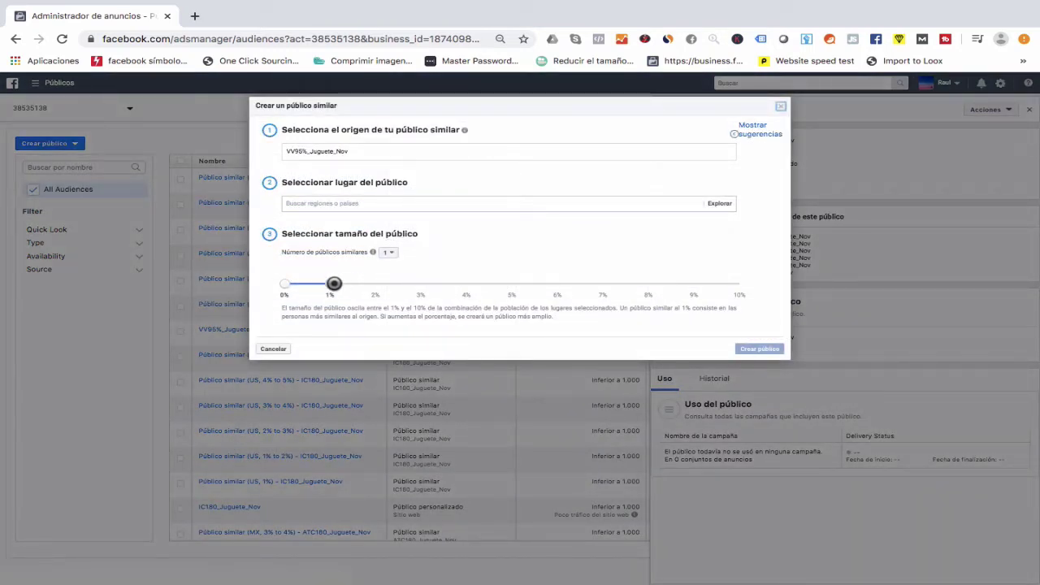
- Try Jalisco as the lookalike audience's location and select the country México instead
drag(334, 284, 381, 280)
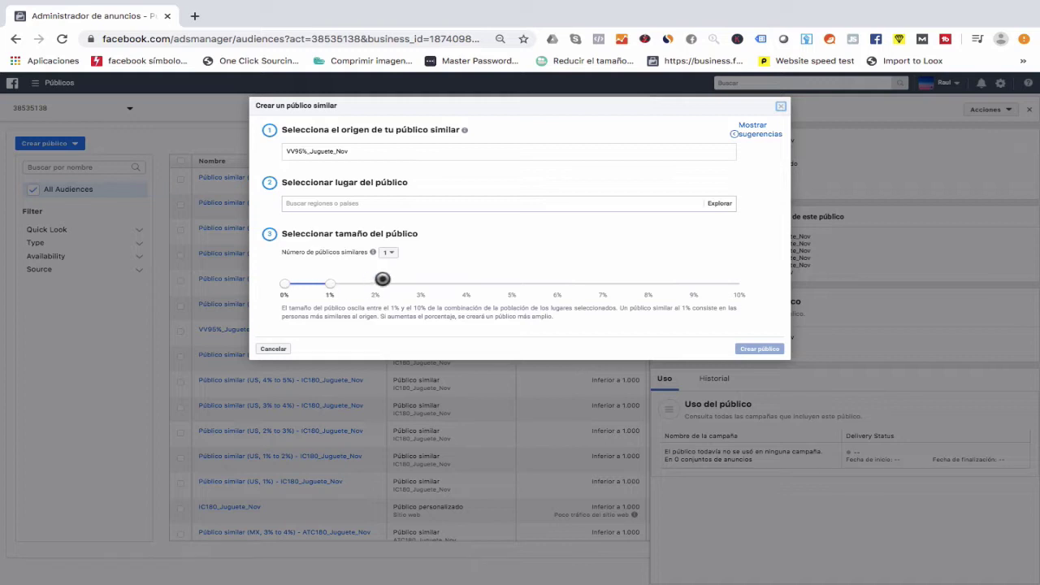
click(339, 204)
click(325, 242)
click(426, 203)
click(317, 243)
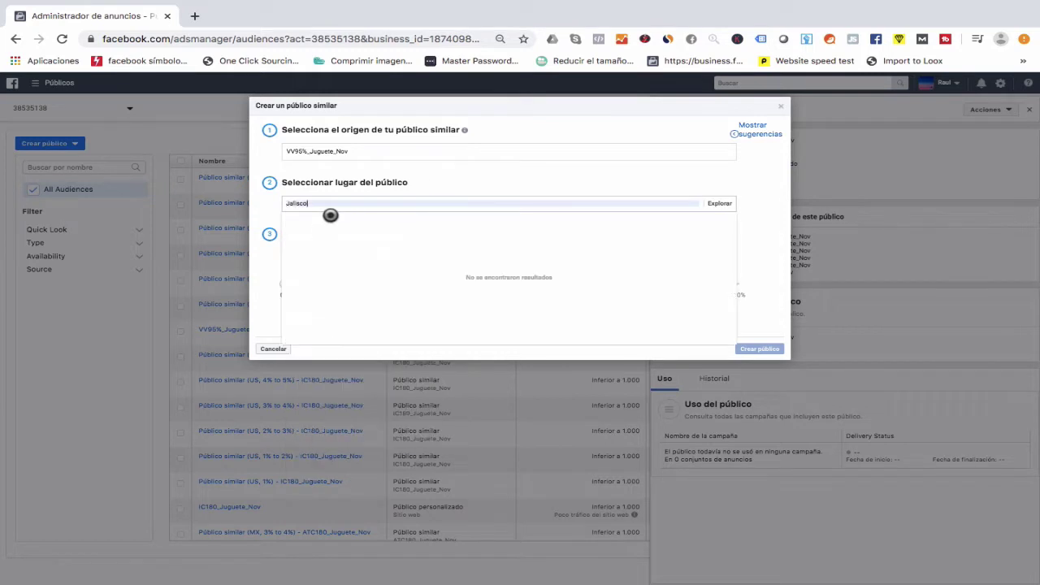
click(334, 203)
click(774, 183)
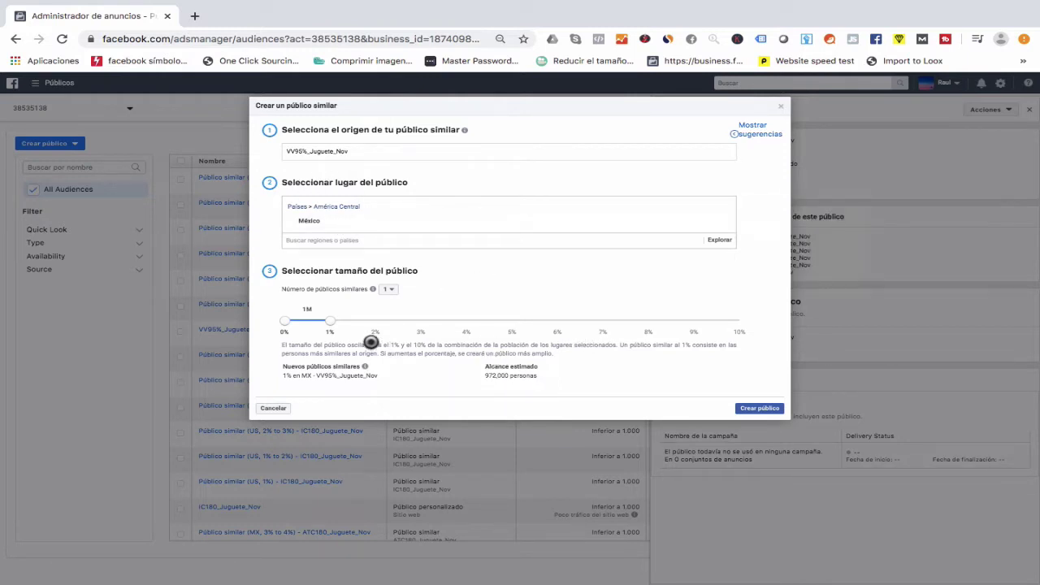
- Increase the number of lookalike audiences for México to 2, 3 and finally 6
click(388, 289)
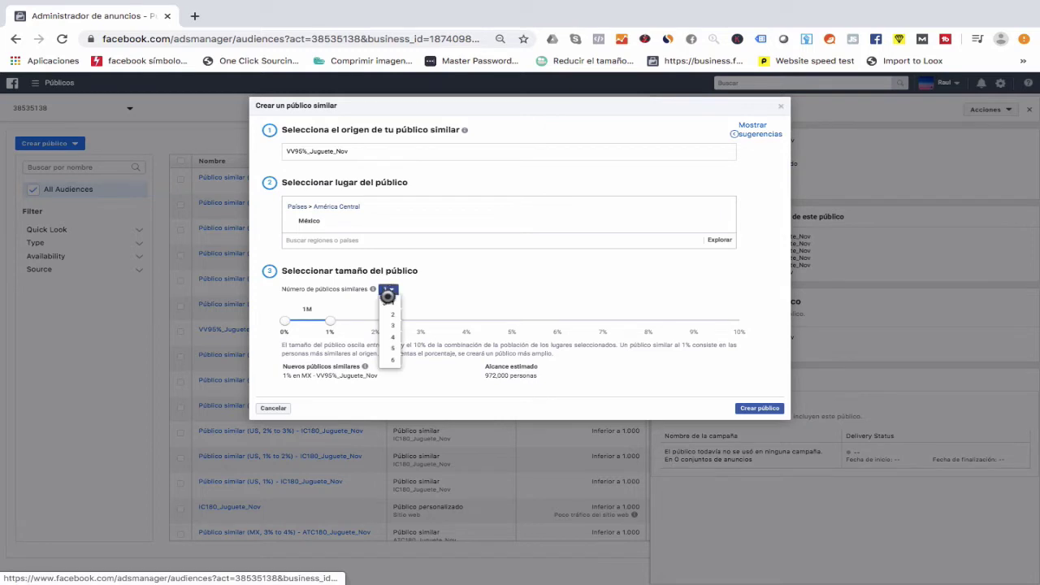
click(391, 314)
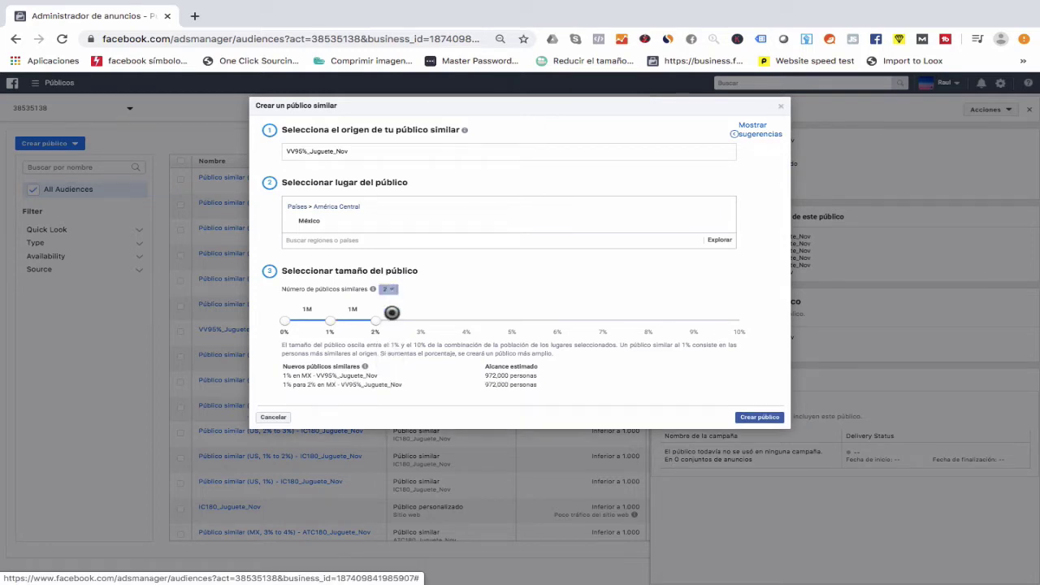
click(391, 293)
click(392, 325)
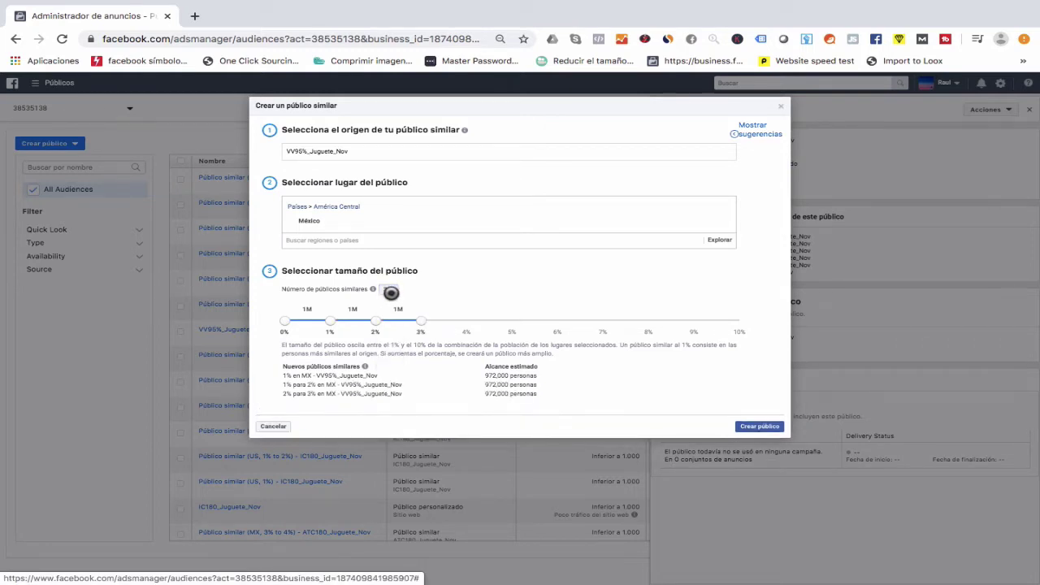
click(389, 290)
click(393, 359)
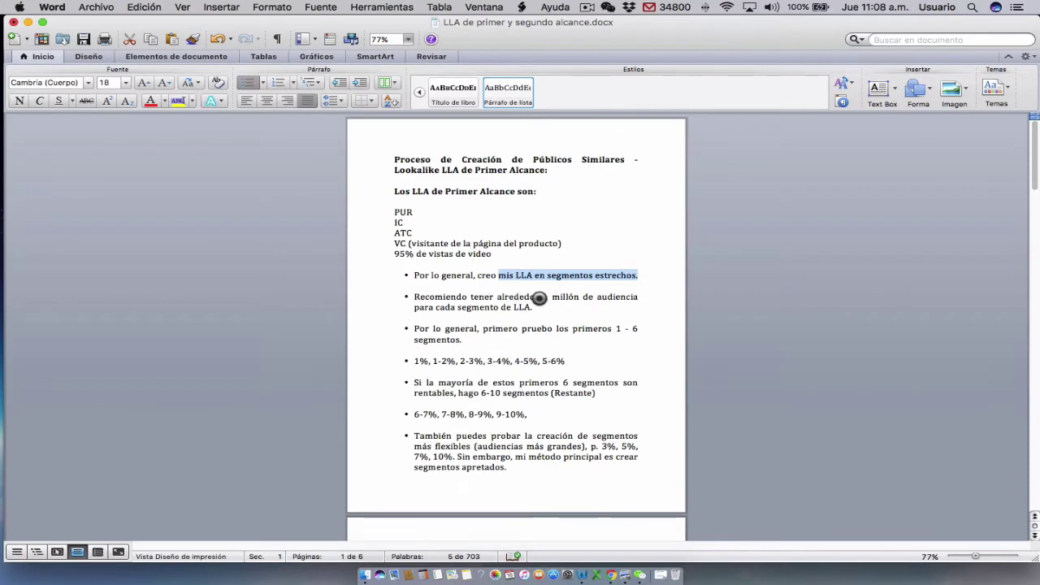
- Switch to the Word document and highlight the recommendation of about 1 million people for each LLA segment
drag(470, 296, 638, 304)
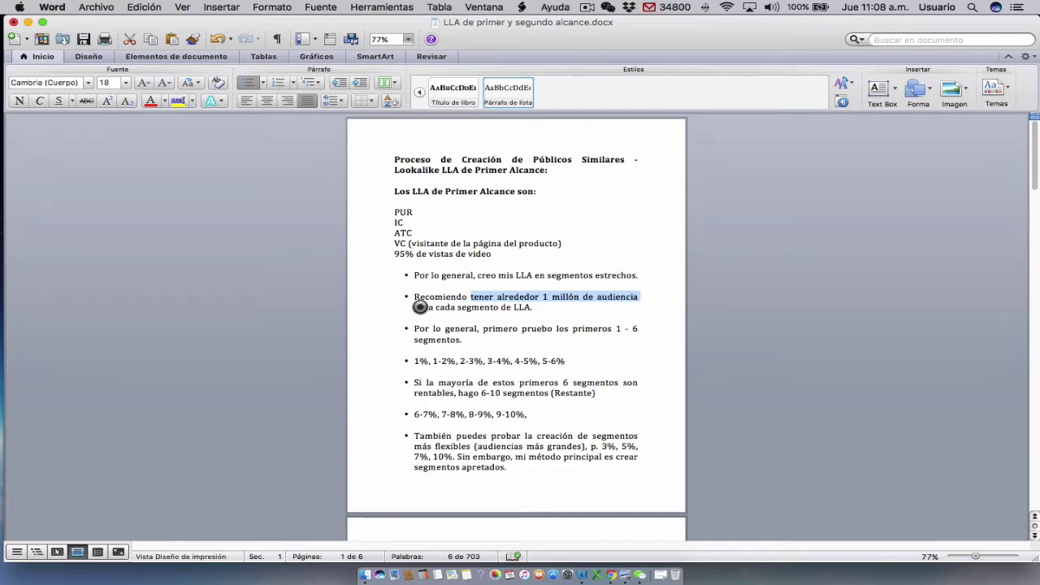
drag(415, 310, 549, 308)
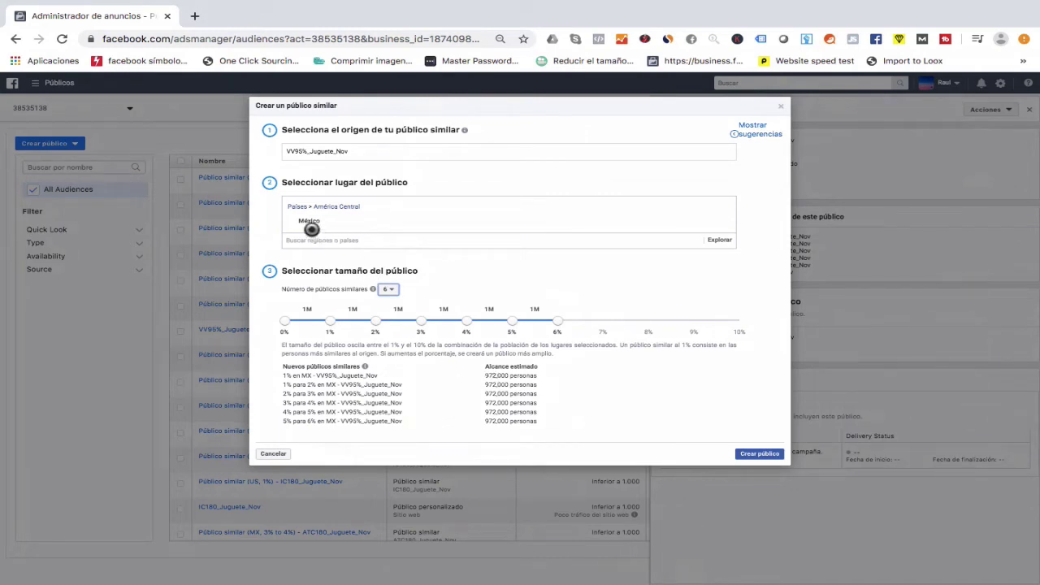
- Switch back to the browser's lookalike audience form, add Colombia as a location and remove México
mouse_move(300, 227)
click(337, 240)
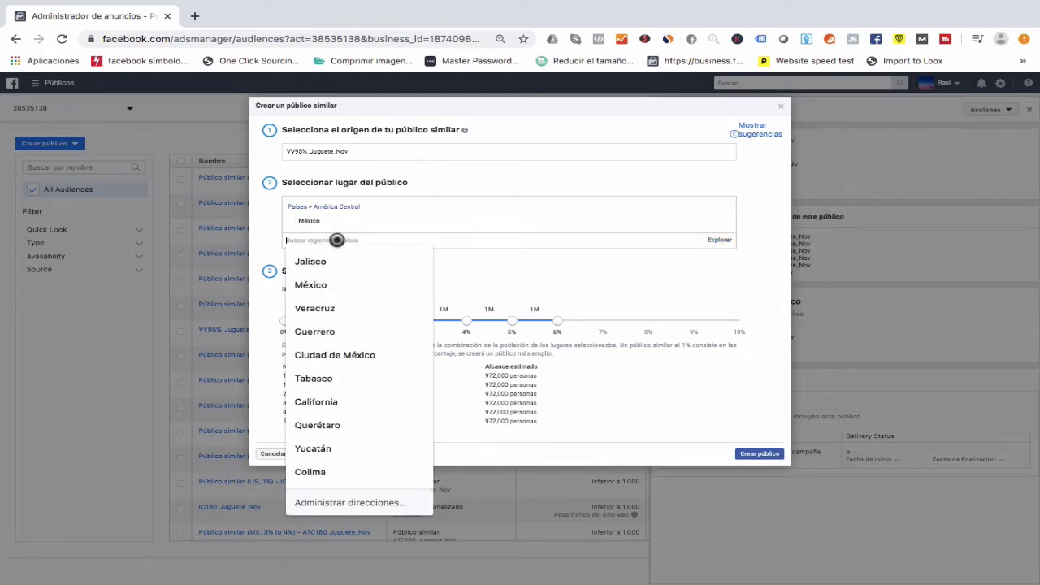
text(colo)
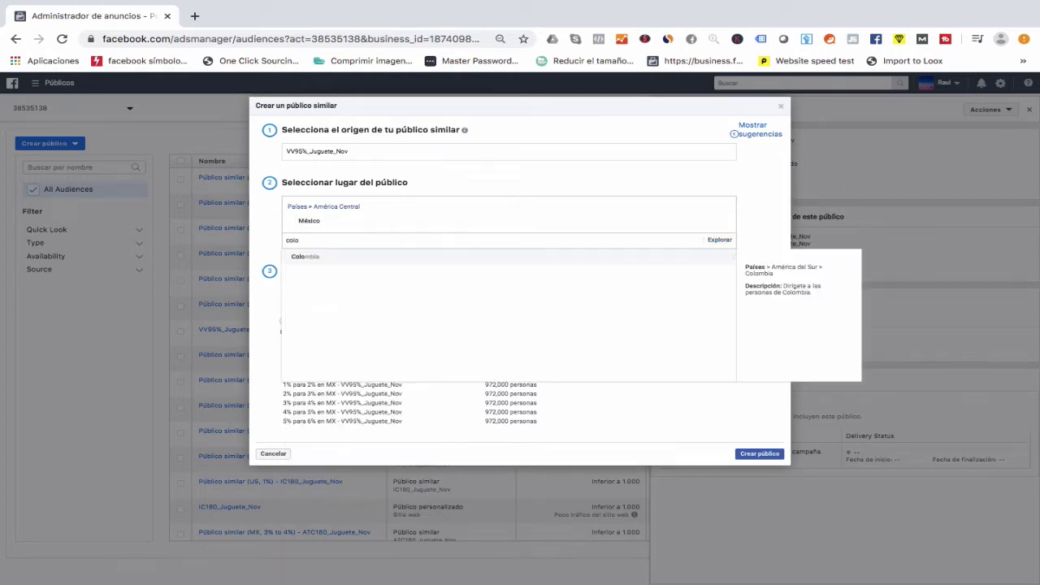
click(323, 256)
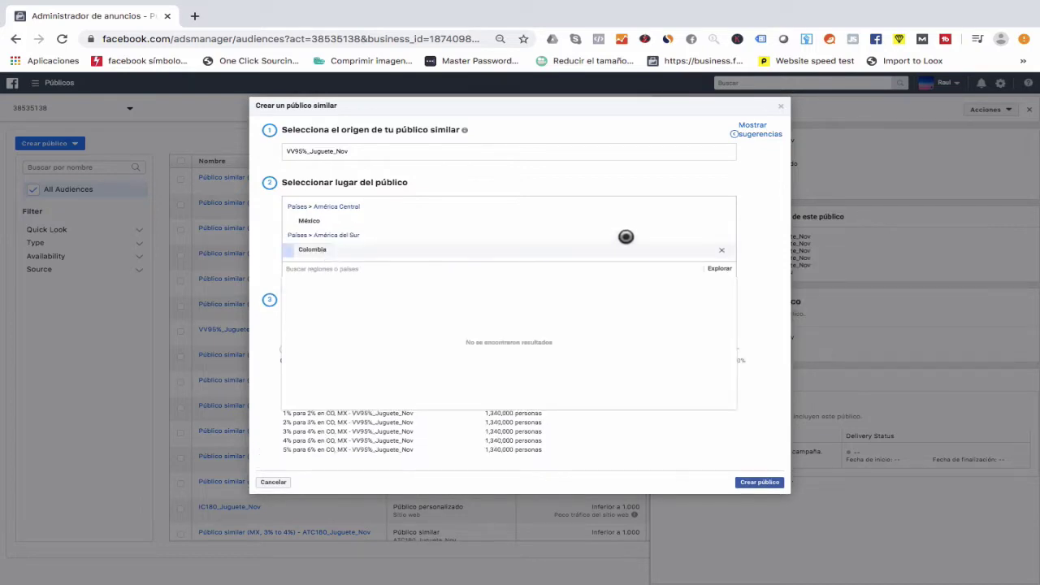
click(722, 223)
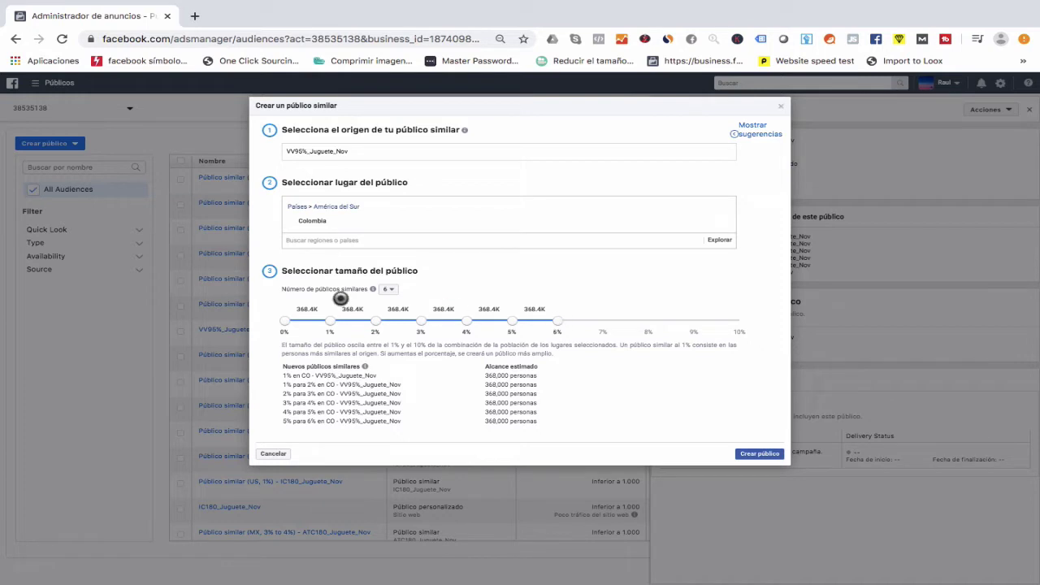
- Divide the Colombia lookalike into 2 audiences covering 0% to 3% and 3% to 6%
click(389, 290)
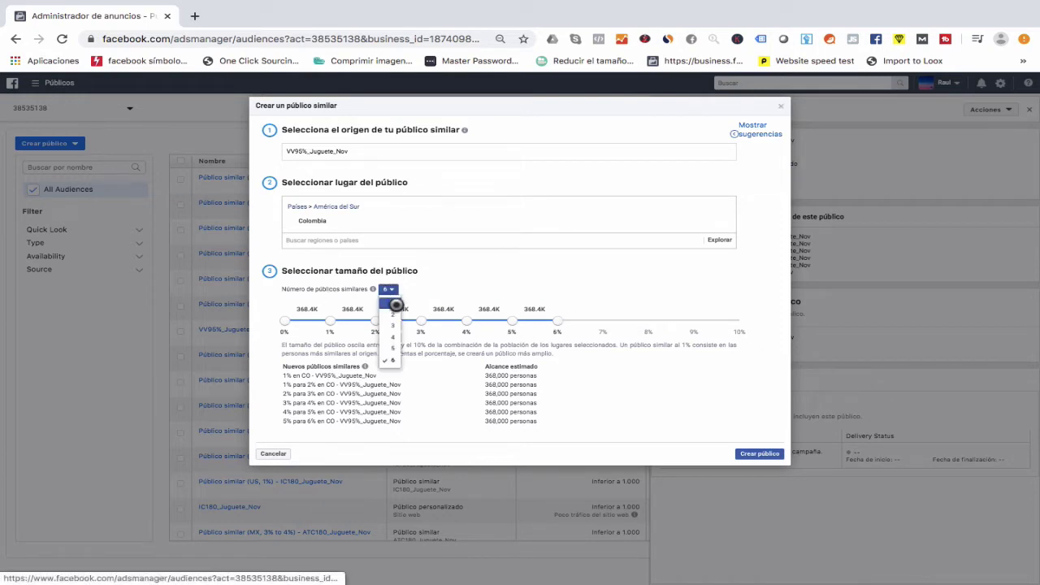
click(388, 288)
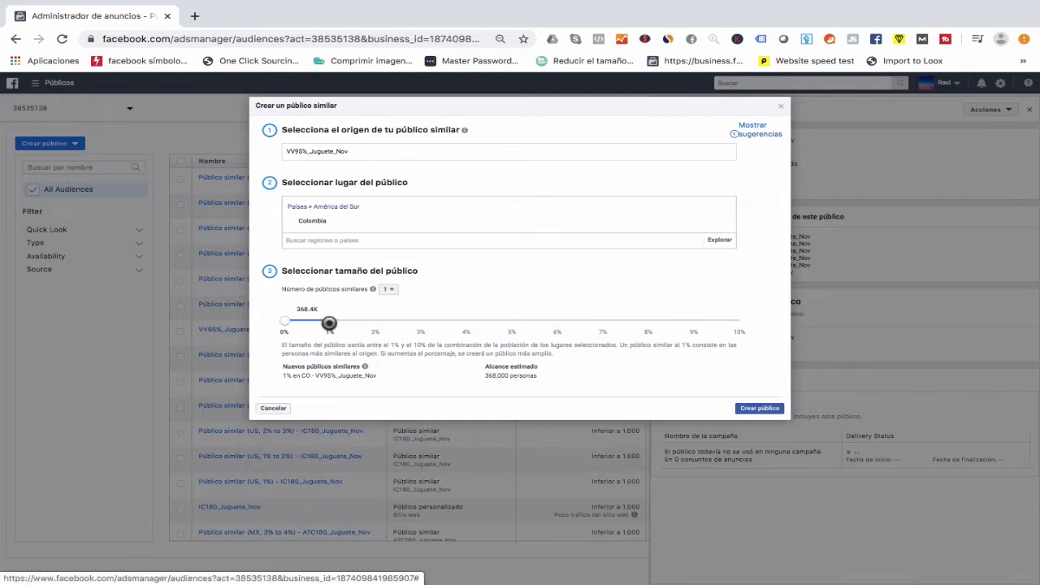
drag(329, 323, 409, 322)
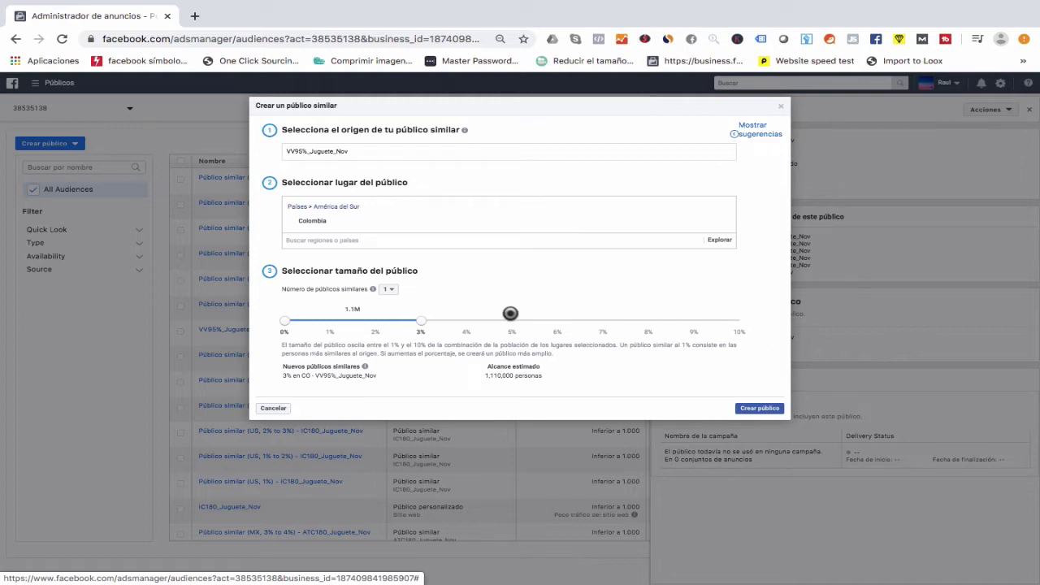
click(392, 288)
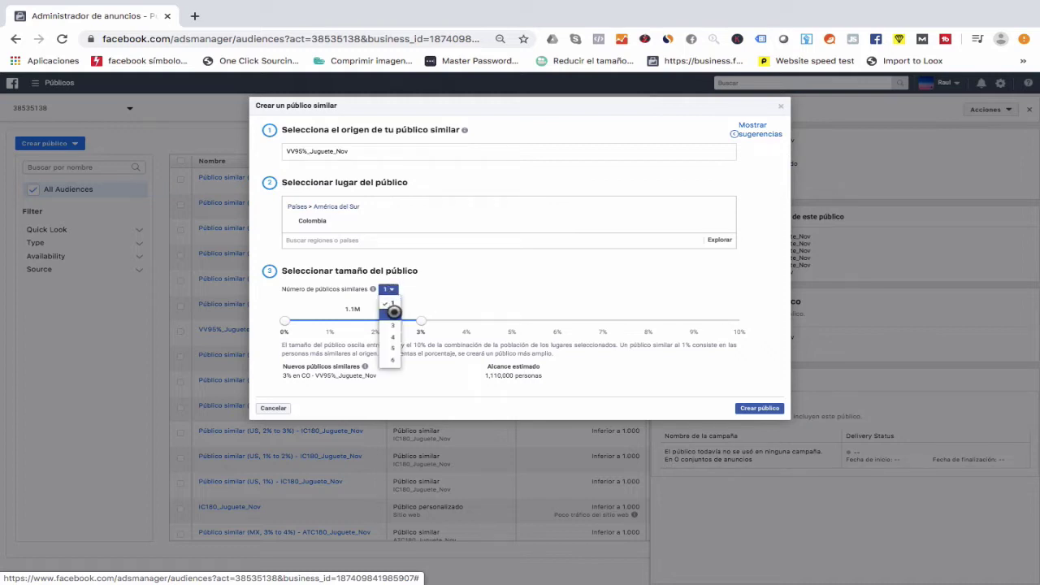
click(389, 310)
drag(471, 317, 507, 321)
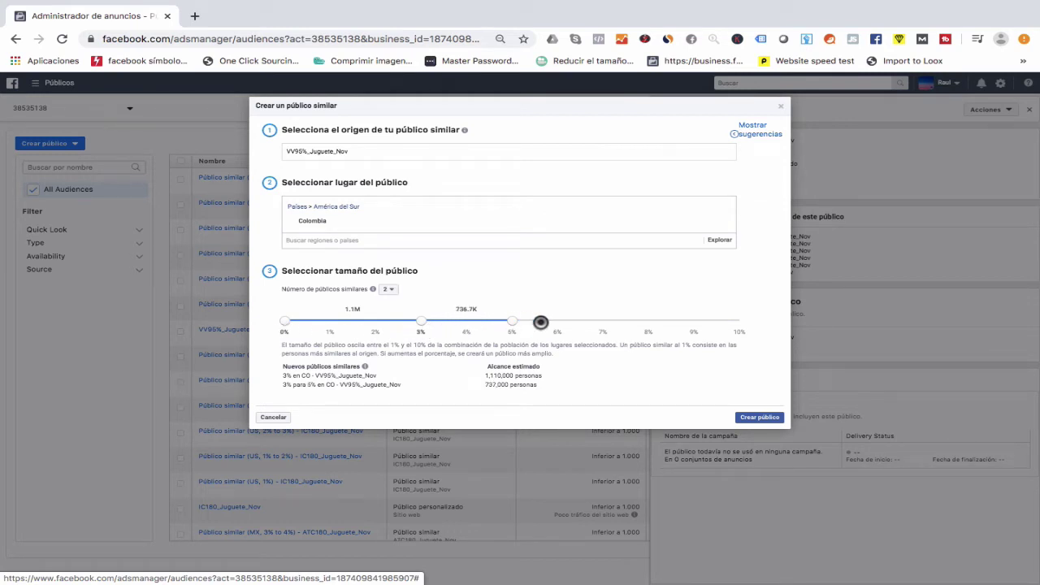
drag(540, 321, 552, 320)
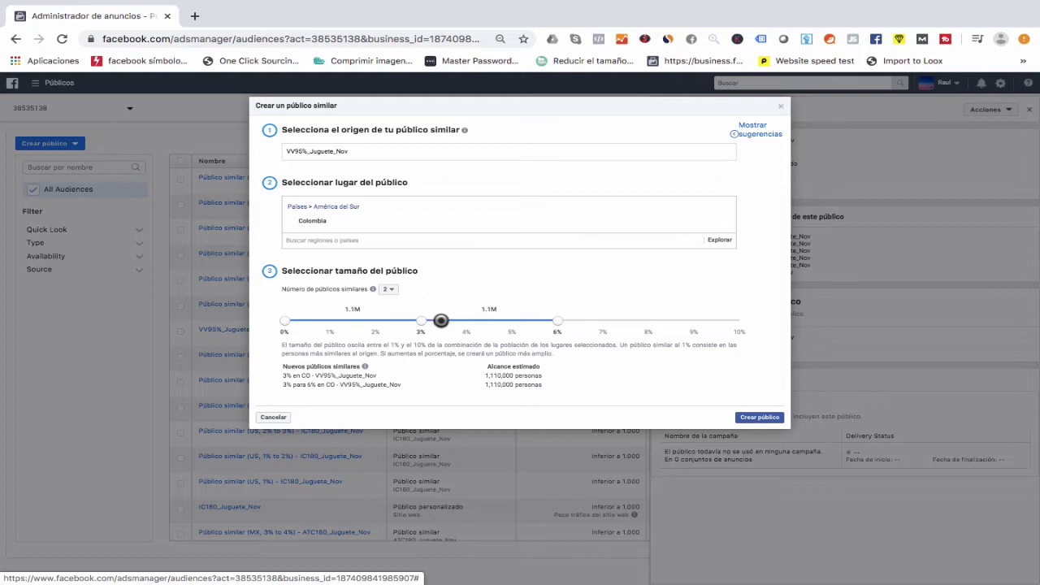
- Switch to the Word document and highlight the bullet about testing the first 1 - 6 segments
mouse_move(718, 226)
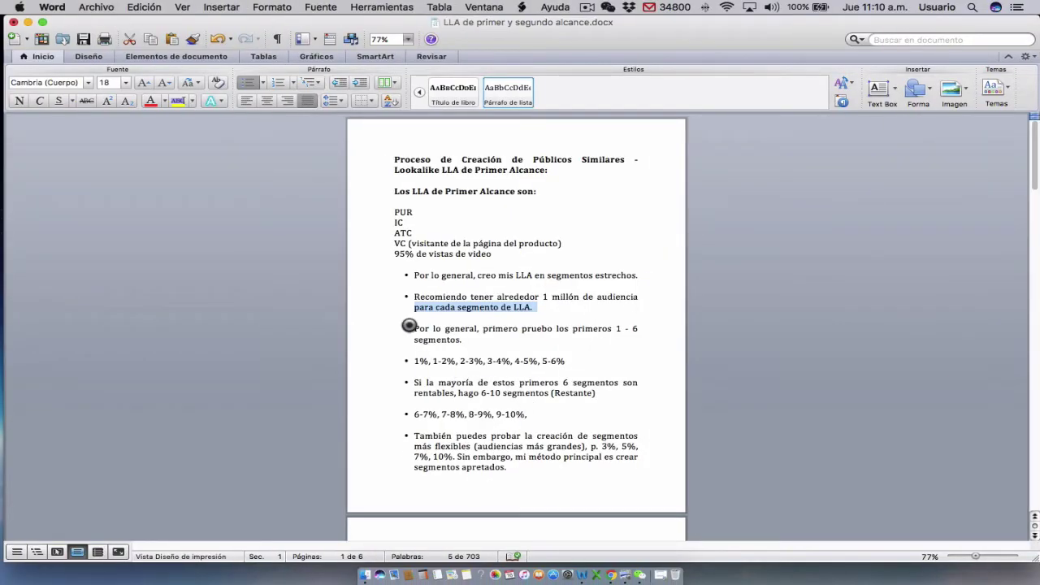
click(411, 326)
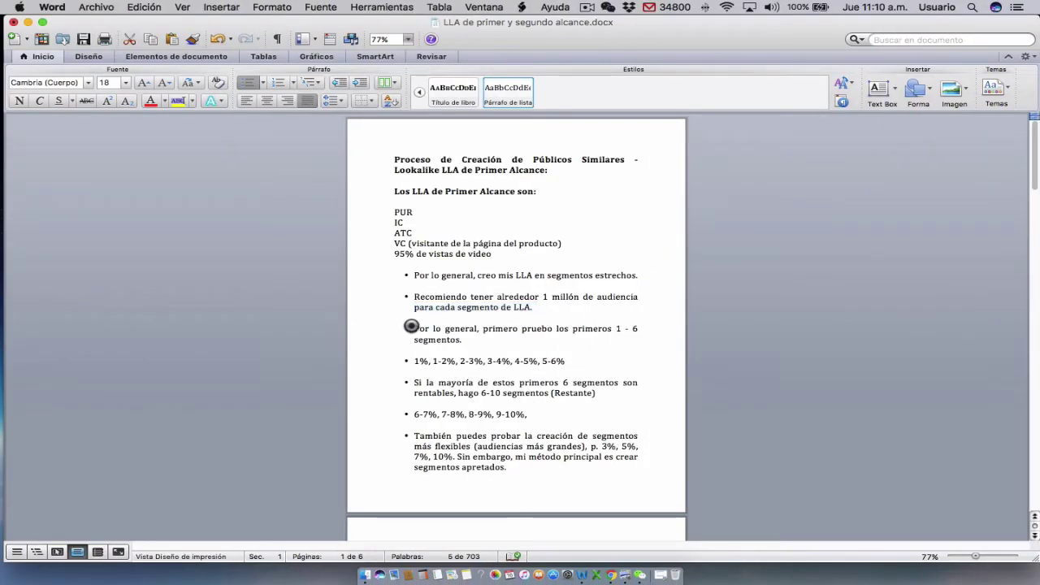
drag(430, 328, 634, 338)
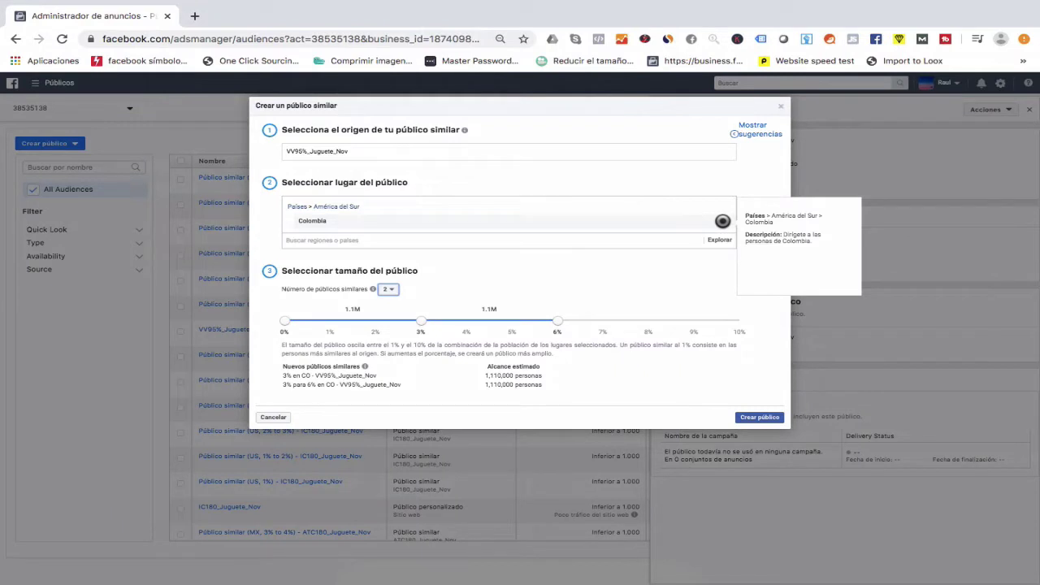
- Return to the lookalike audience form in the browser and replace Colombia with México as the location
click(722, 221)
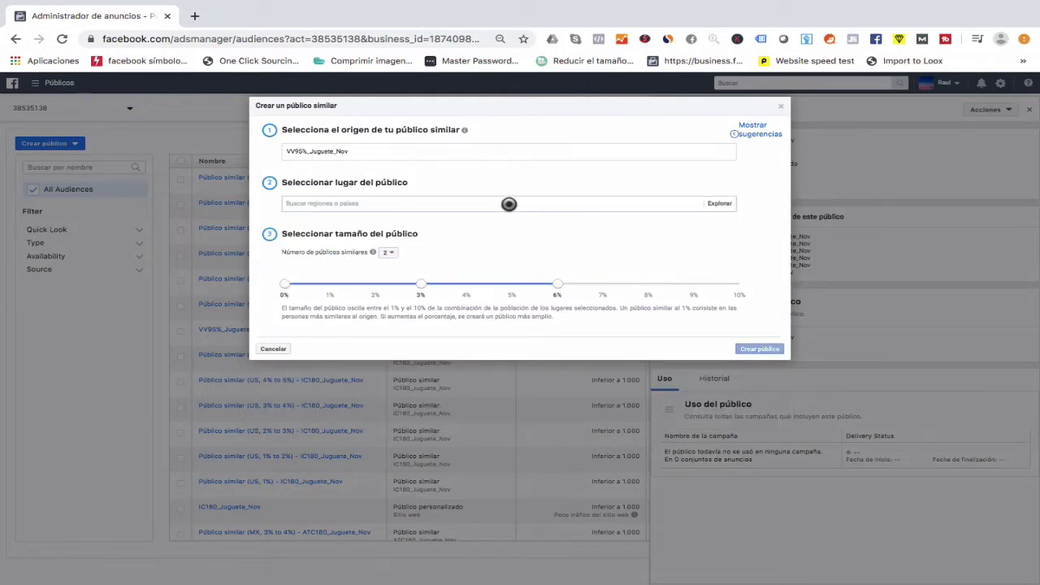
click(511, 203)
text(mexic)
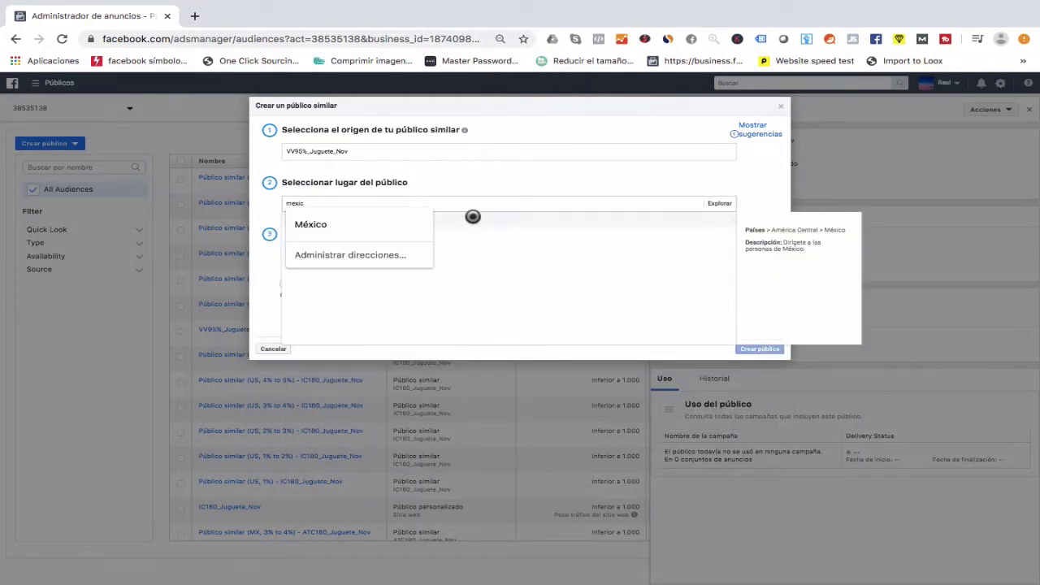
click(344, 225)
click(399, 219)
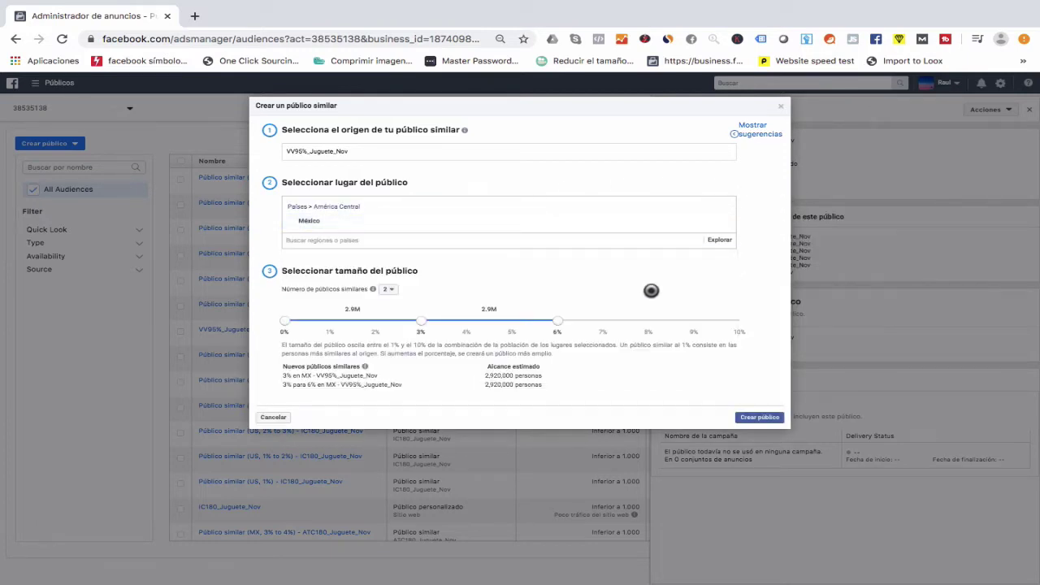
- Divide the México lookalike into 6 audiences of 1% each, covering 0% to 6%
drag(420, 321, 337, 322)
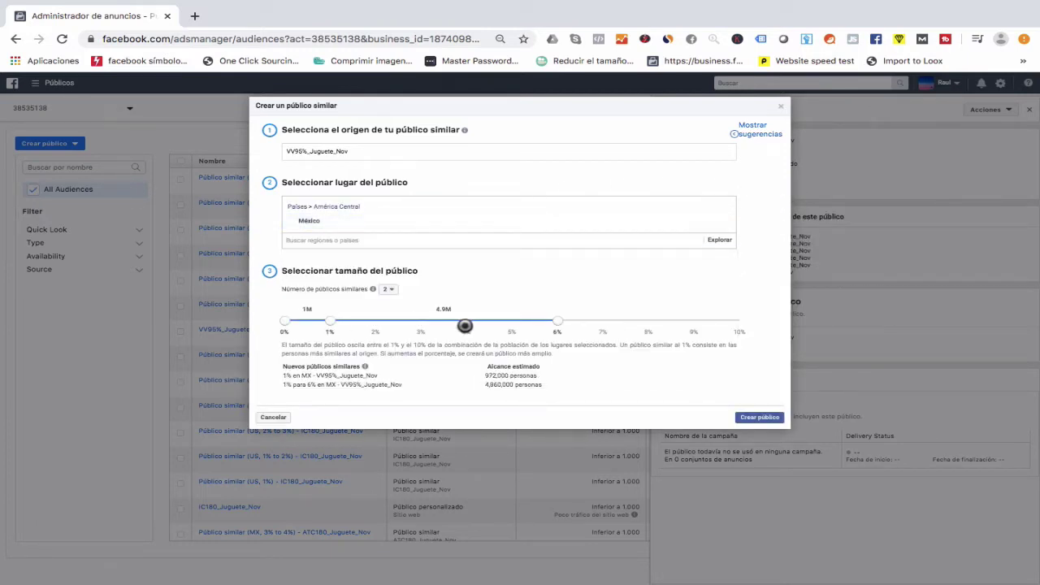
drag(556, 321, 290, 323)
click(388, 289)
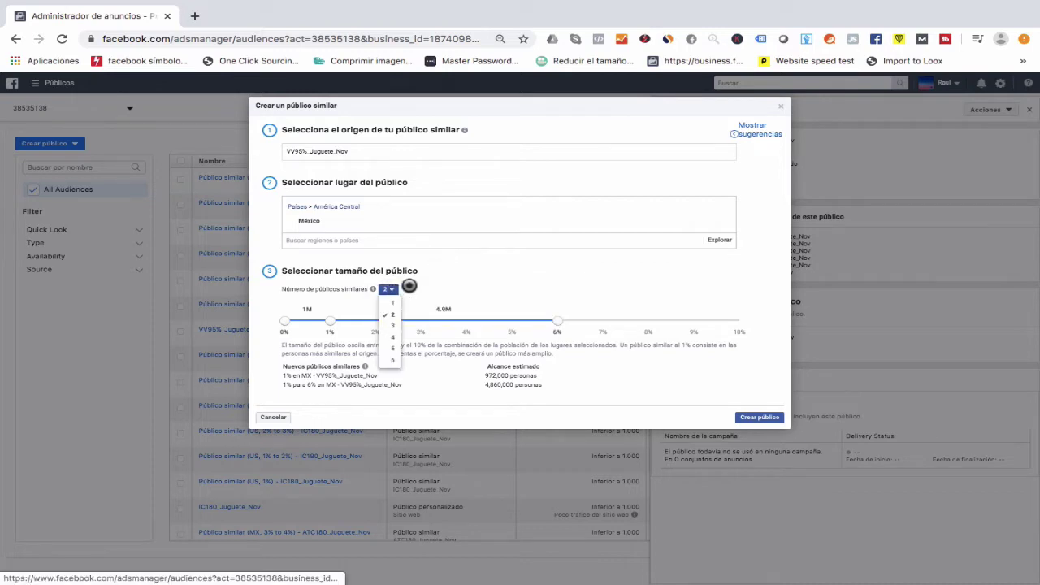
click(390, 362)
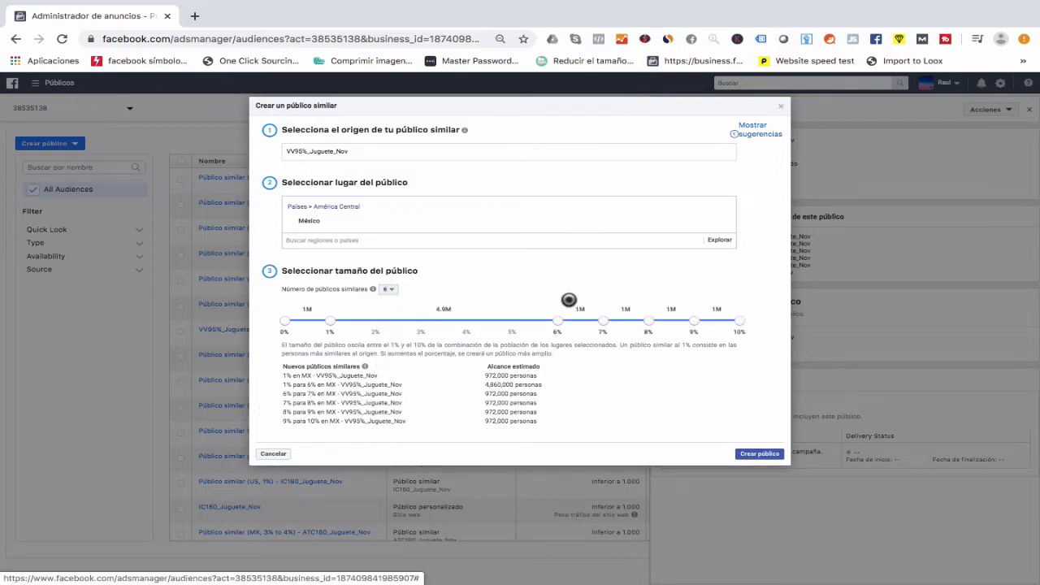
drag(561, 318, 375, 320)
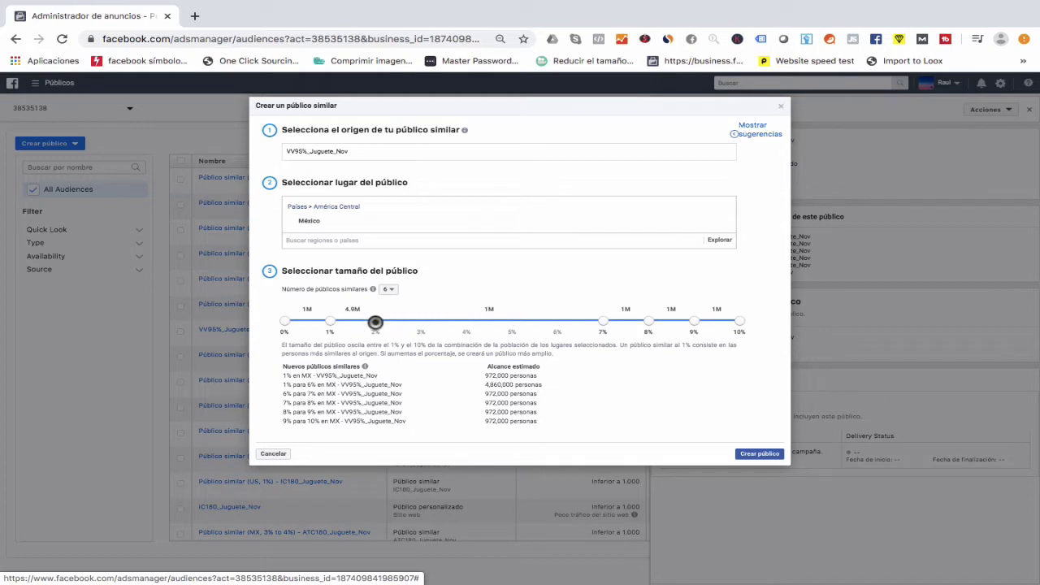
drag(601, 322, 421, 321)
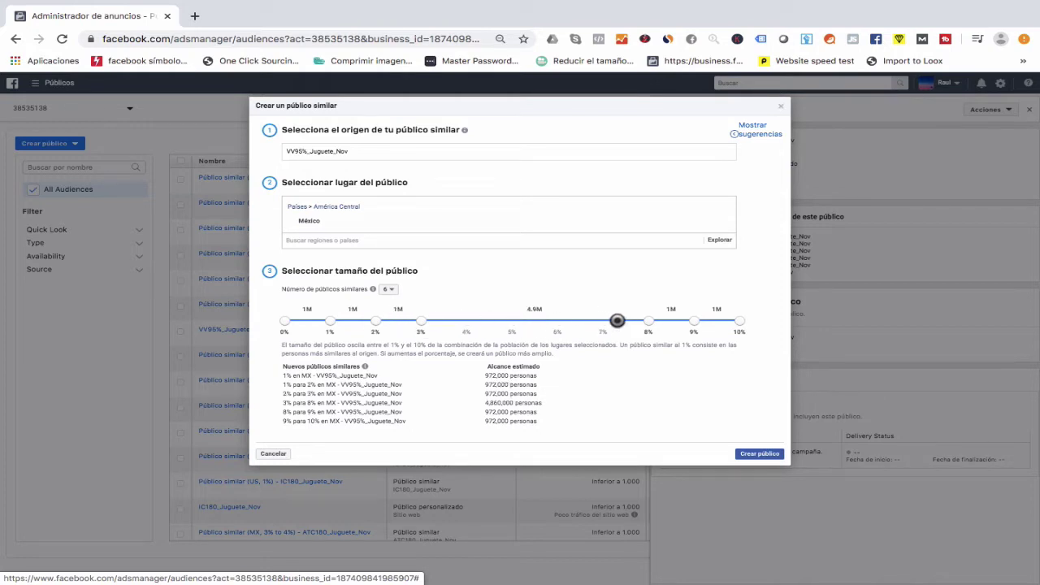
drag(647, 321, 466, 322)
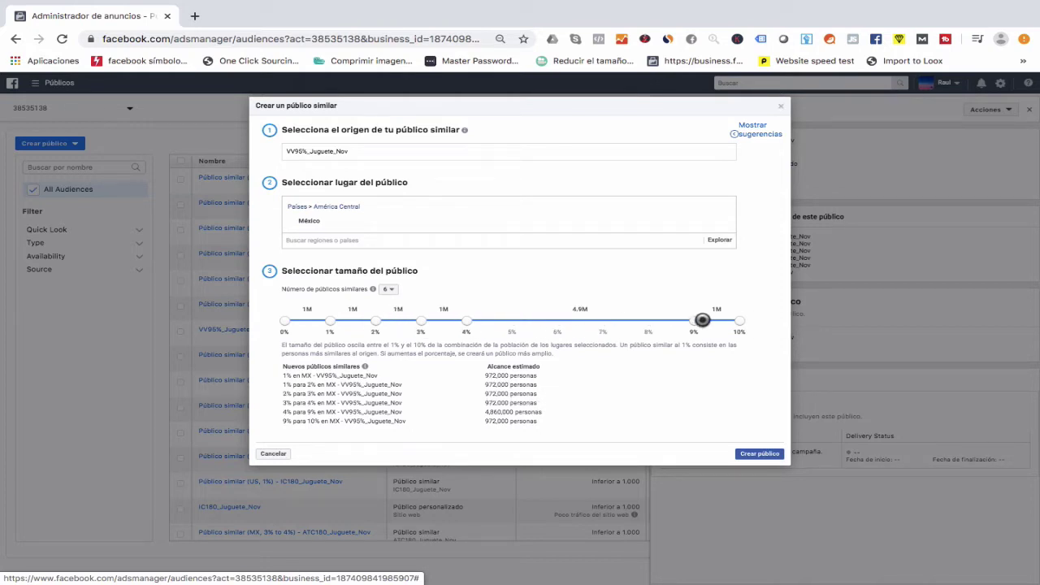
drag(695, 321, 520, 324)
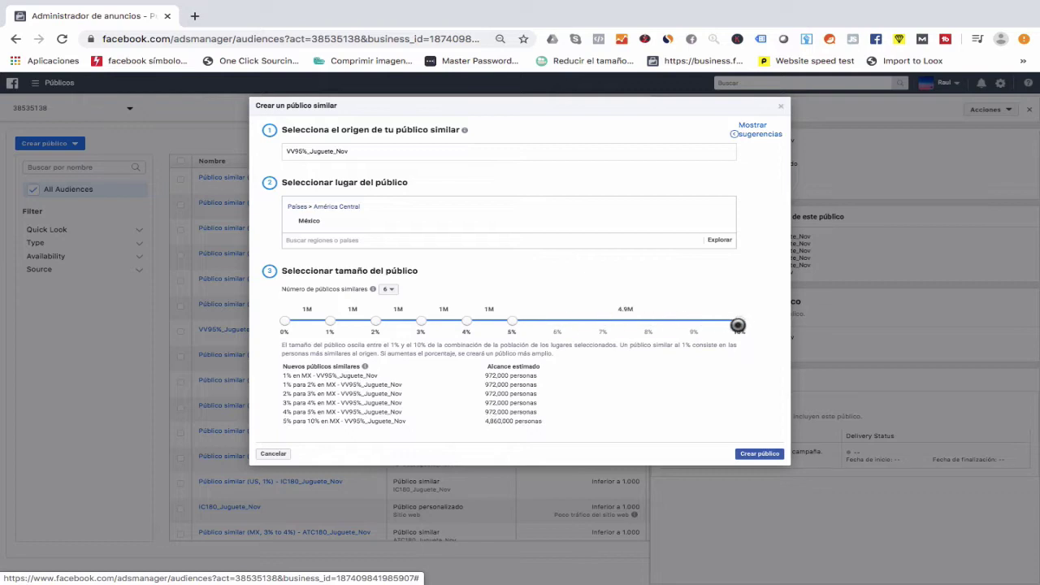
drag(739, 321, 569, 325)
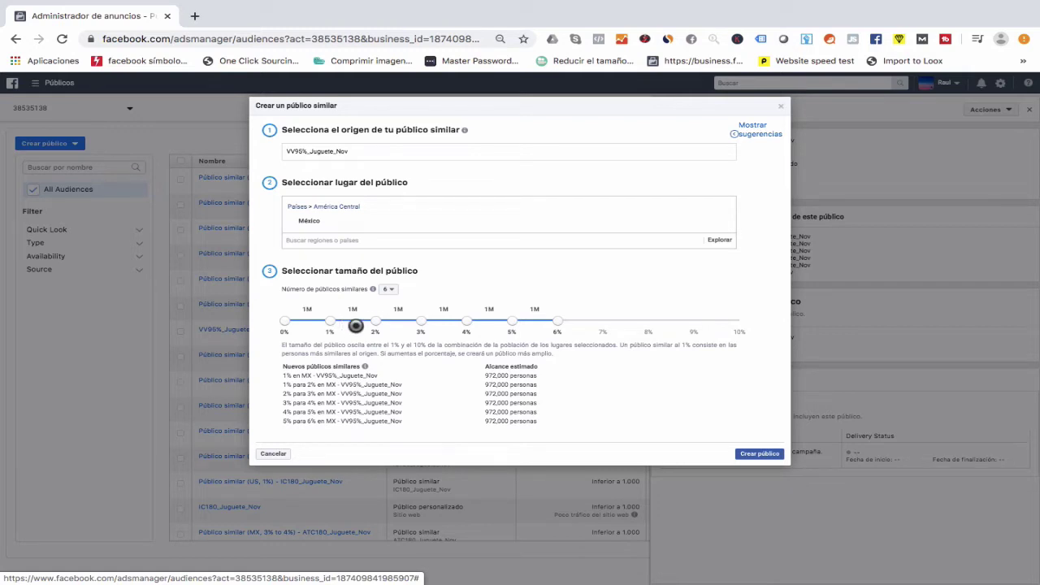
mouse_move(327, 324)
mouse_down()
mouse_move(362, 323)
mouse_move(326, 324)
mouse_up()
- Switch to the Word document and highlight the bullet about making segments 6-10, then the bullet listing 1% through 5-6%
key(ctrl+Left)
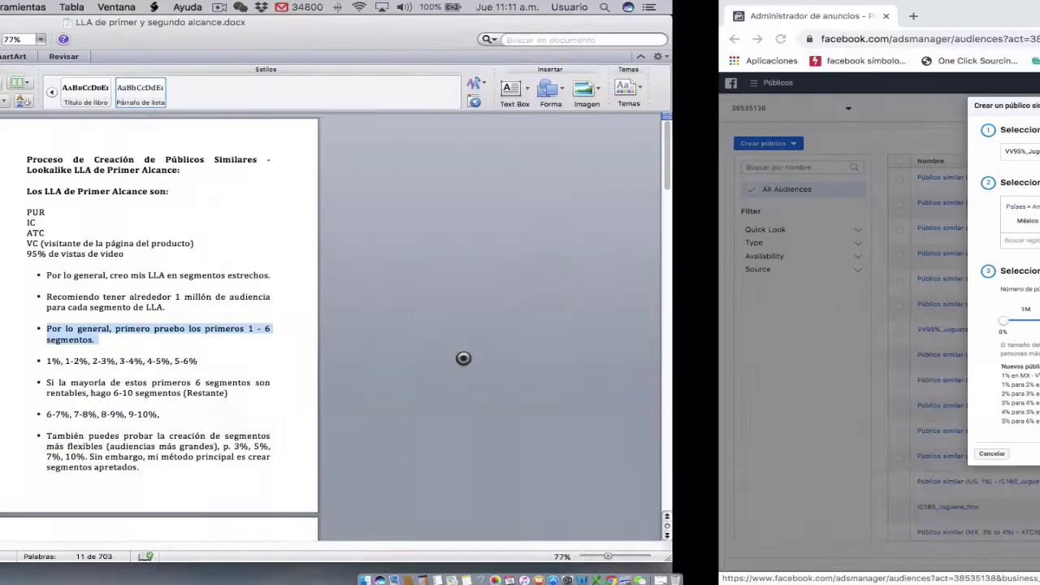
drag(414, 384, 599, 391)
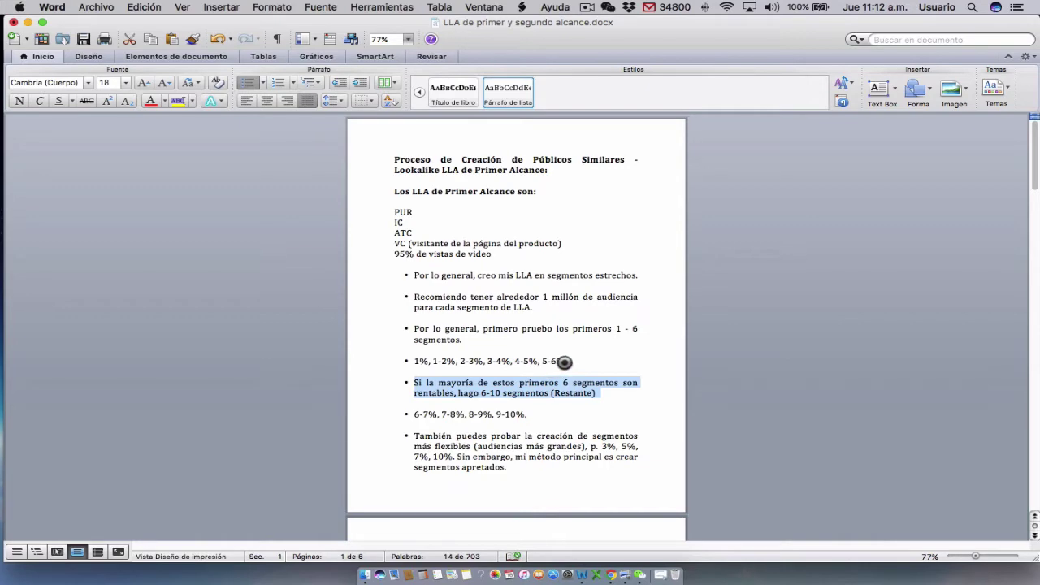
drag(566, 362, 409, 363)
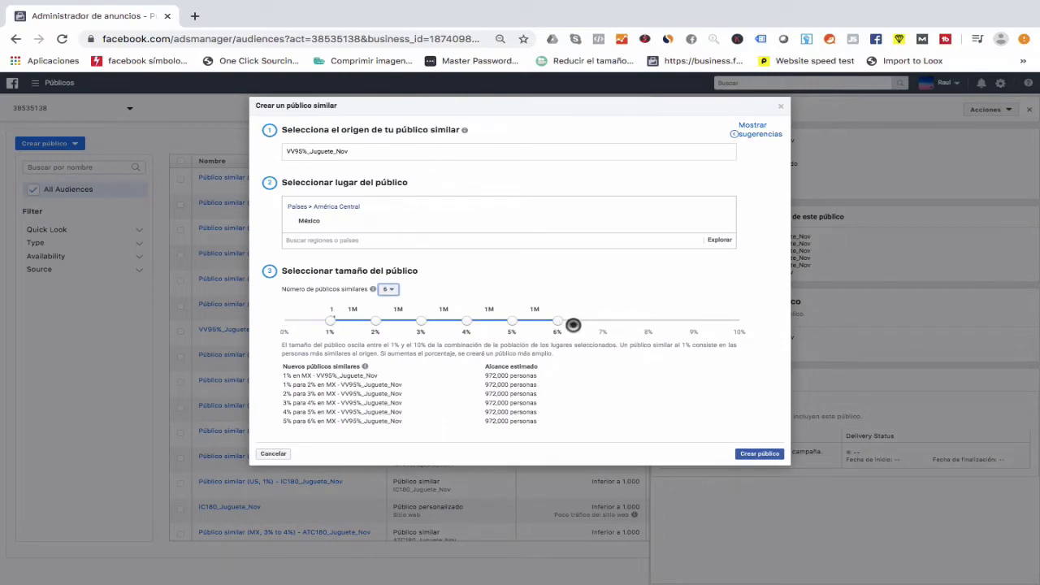
- Return to the lookalike form in the browser and set 4 audiences of 1% each, covering 6% to 10%
click(388, 289)
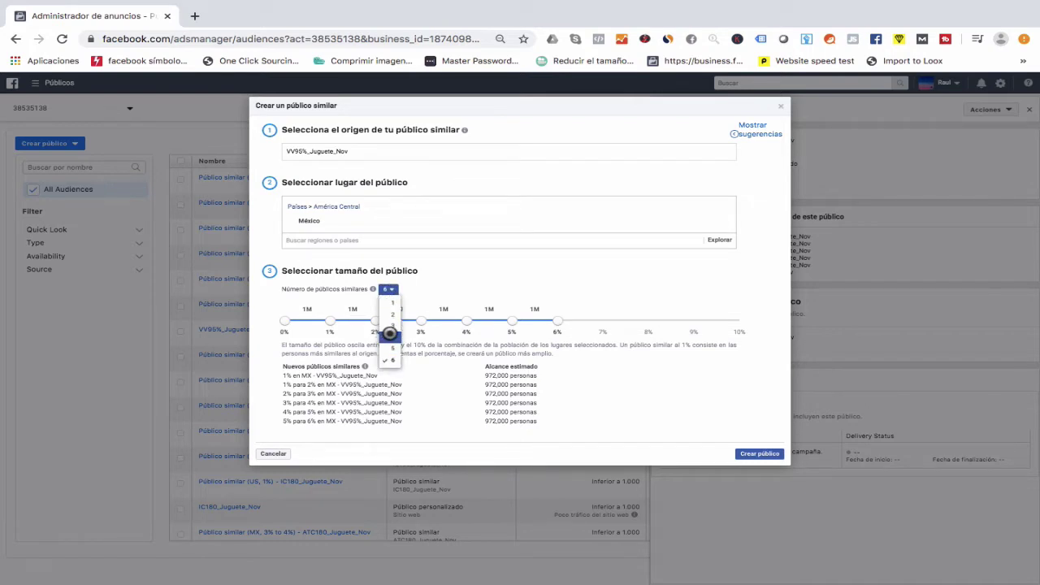
click(392, 336)
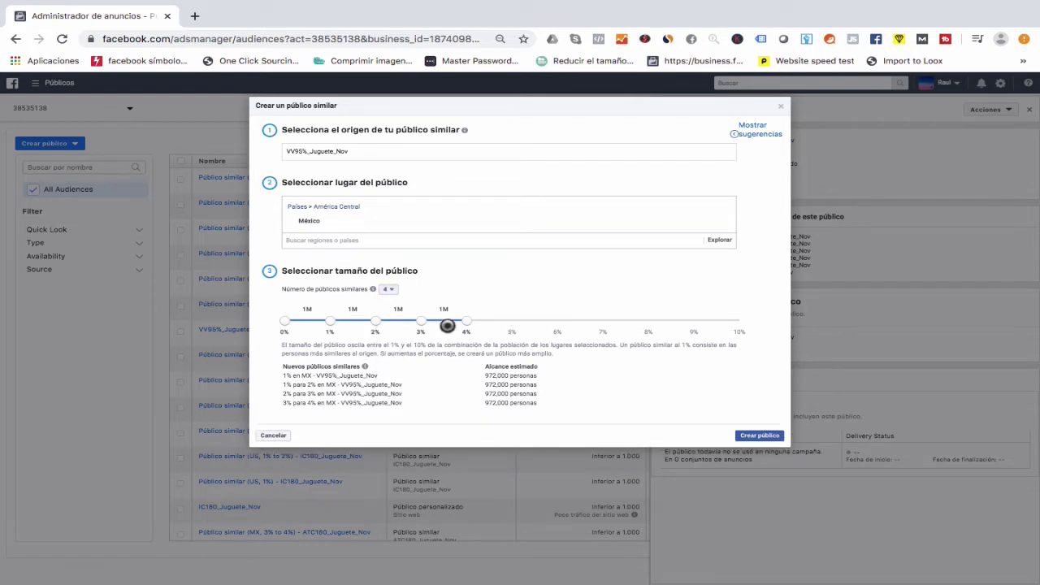
drag(467, 320, 766, 348)
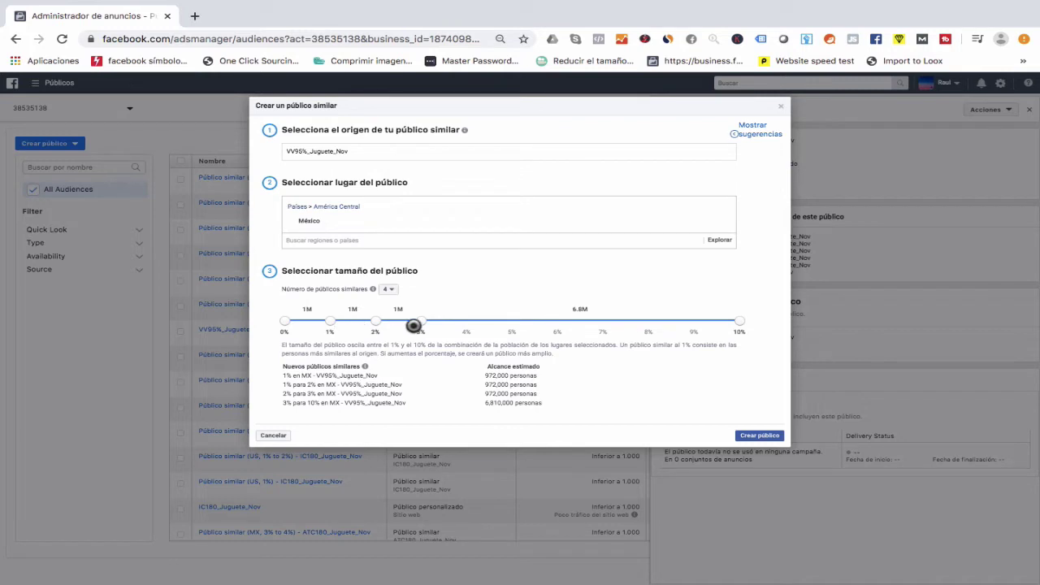
drag(421, 321, 688, 314)
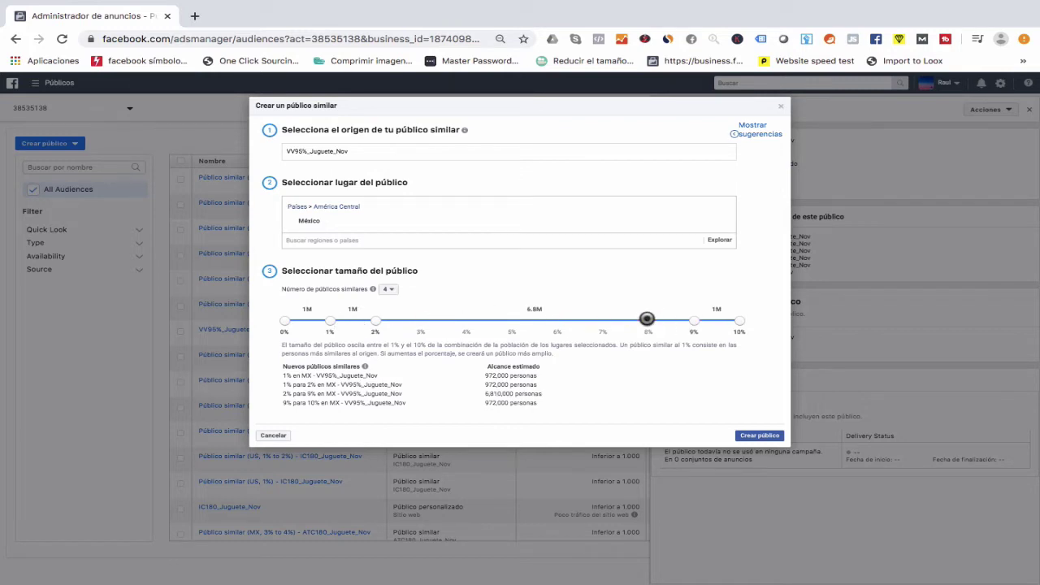
drag(376, 321, 647, 320)
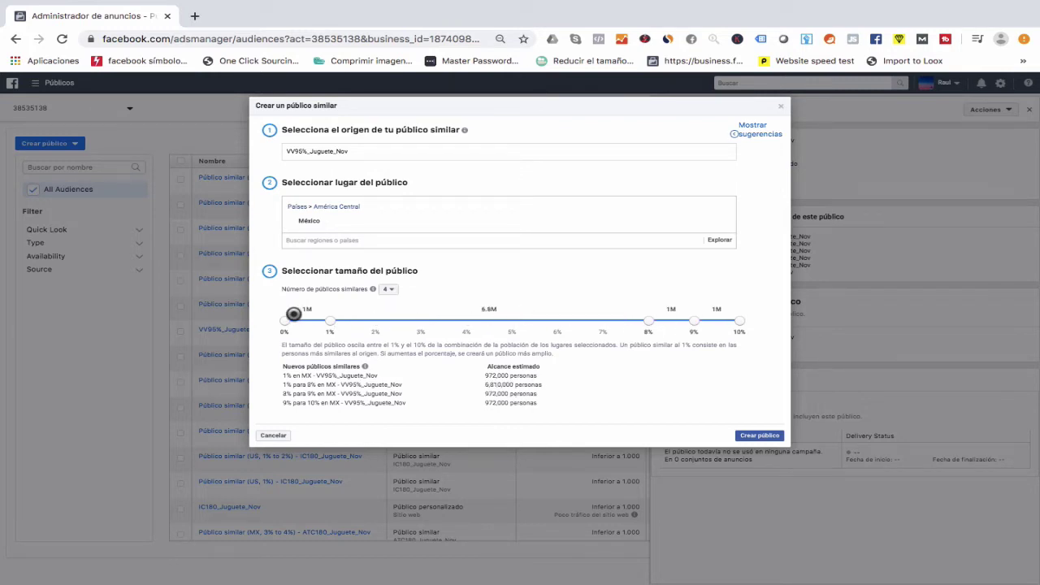
drag(330, 320, 557, 320)
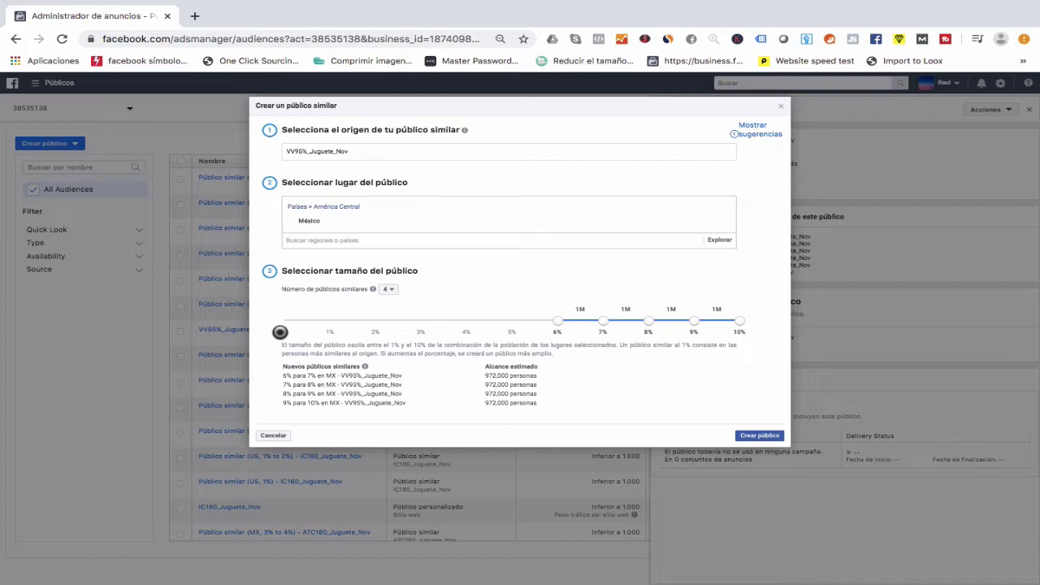
- Switch to the Word document and highlight the bullet listing the 6-7%, 7-8%, 8-9% and 9-10% segments
key(super+Tab)
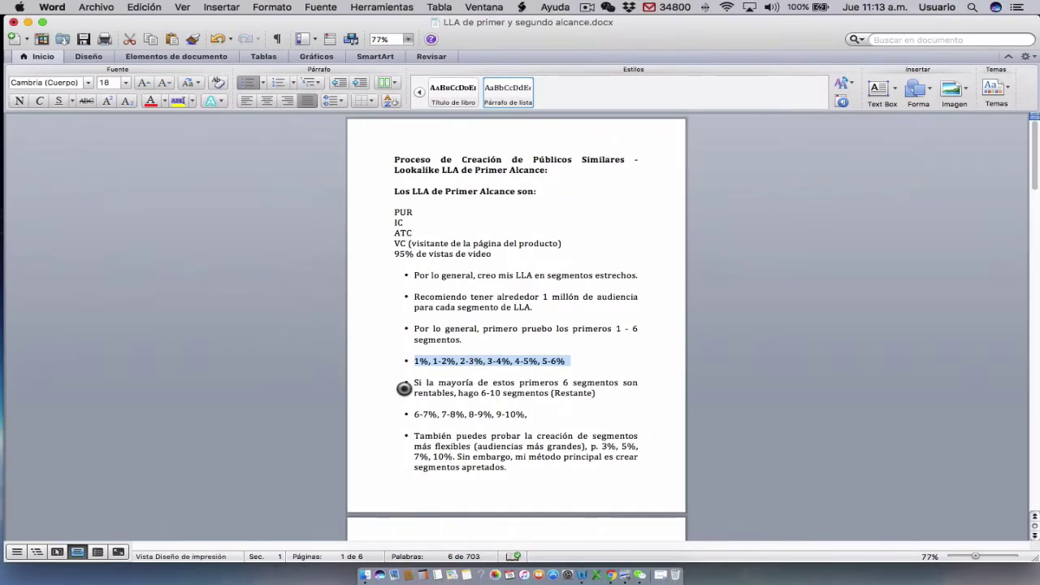
scroll(406, 414, down, 3)
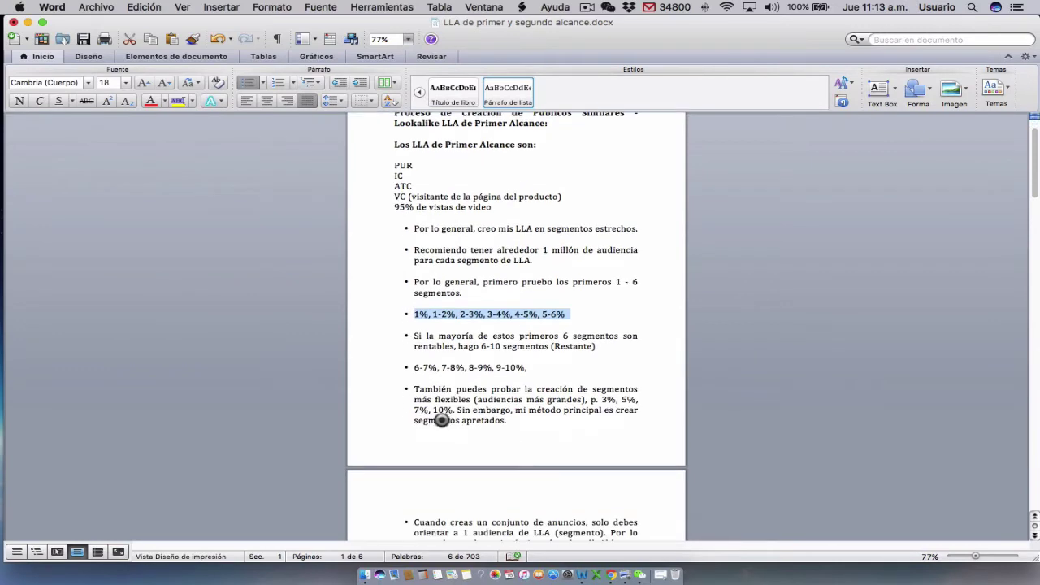
click(410, 368)
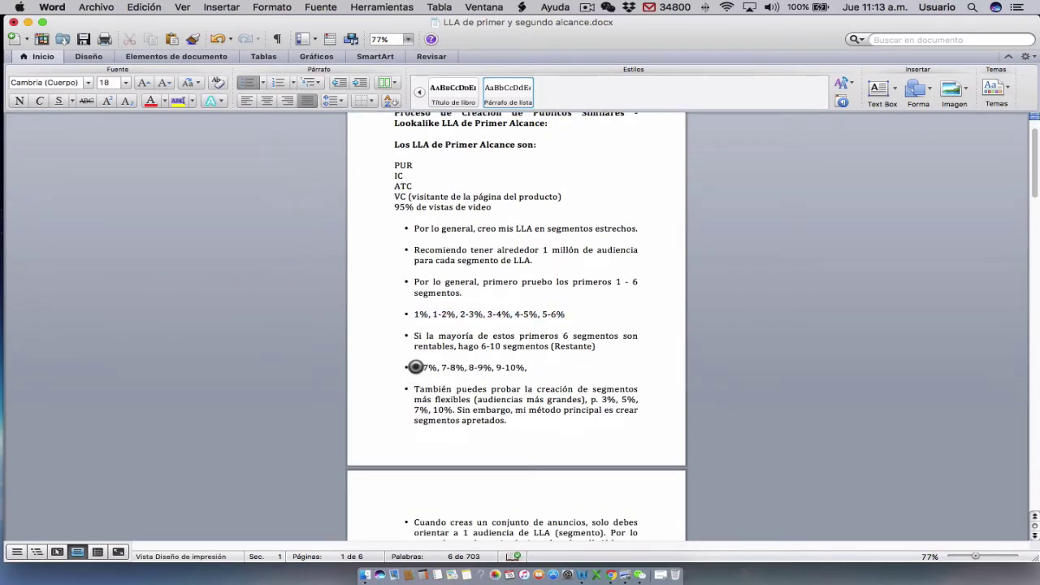
drag(415, 368, 549, 379)
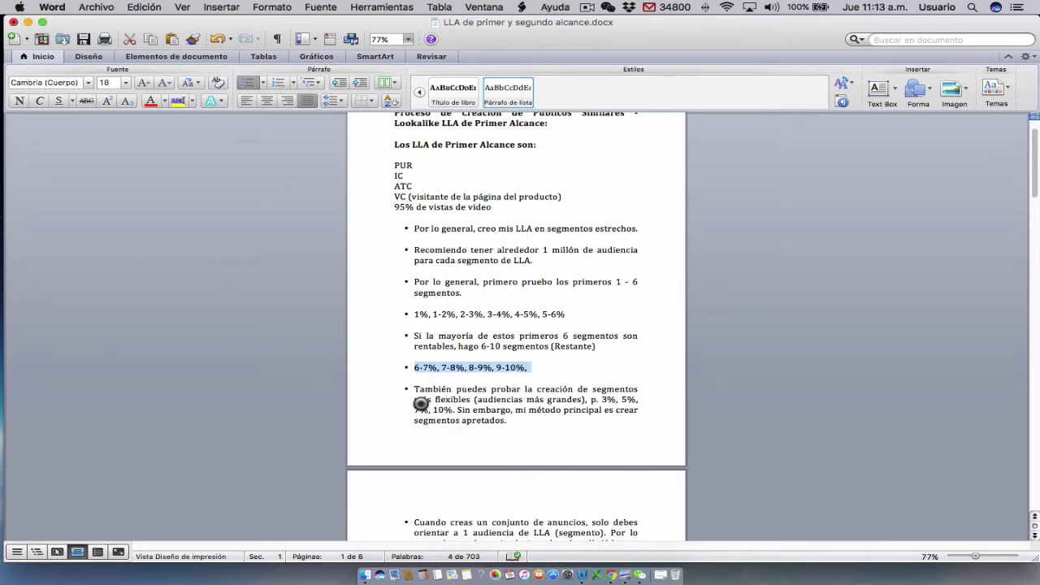
- Highlight the bullet on more flexible segments, ending with its sentence about creating tight segments as the main method
scroll(420, 404, down, 2)
click(415, 348)
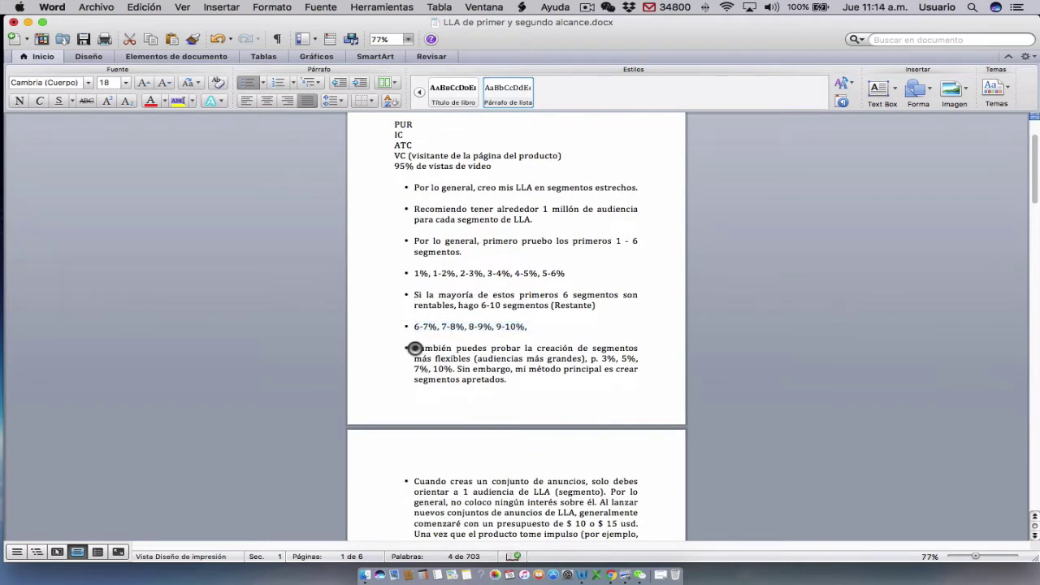
drag(414, 347, 506, 387)
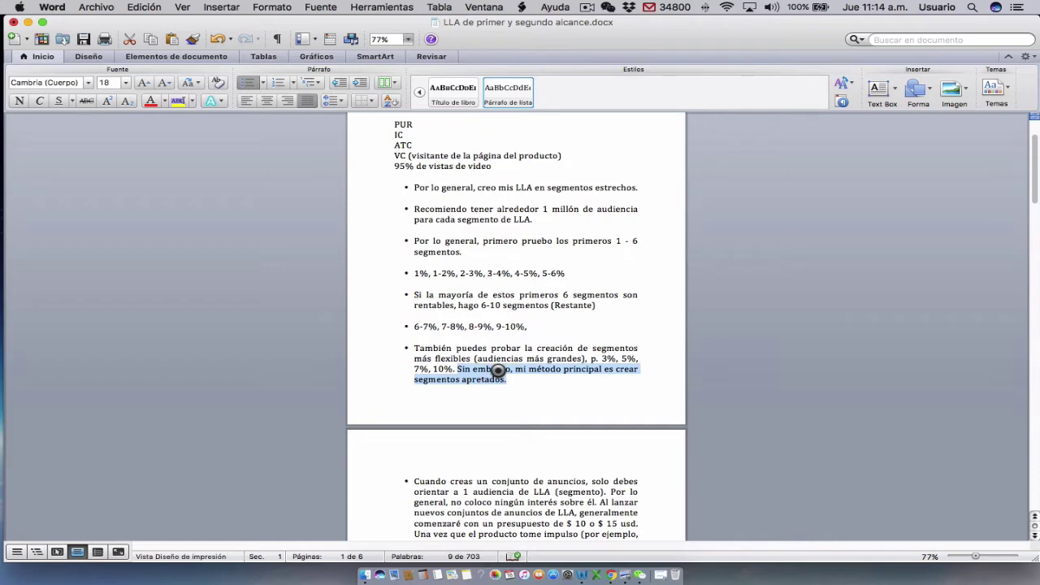
- Highlight the second-page passages on targeting one LLA audience per ad set and on the launch budgets for new ad sets
scroll(498, 371, down, 3)
scroll(498, 370, down, 5)
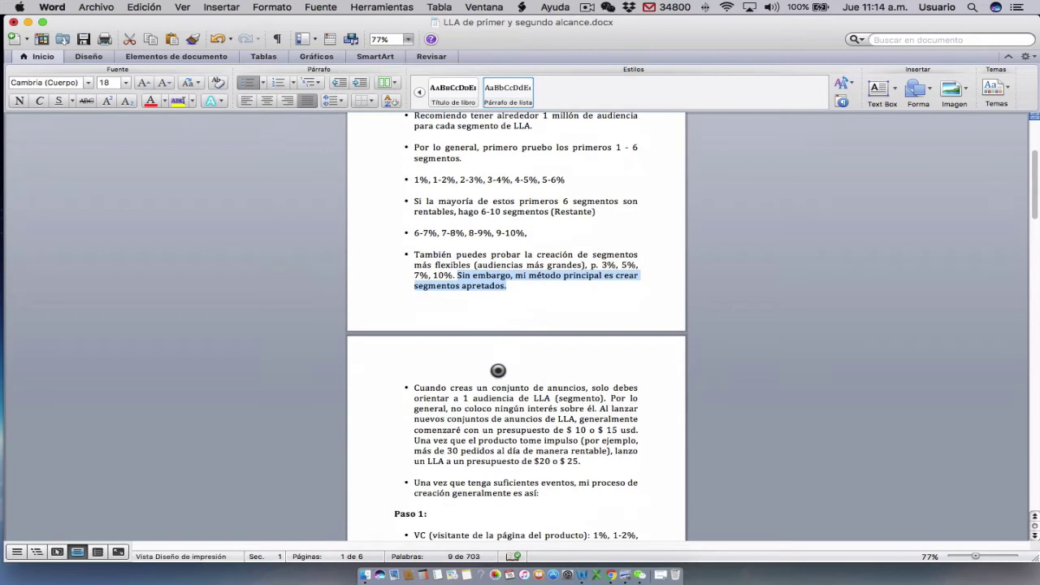
scroll(473, 373, down, 3)
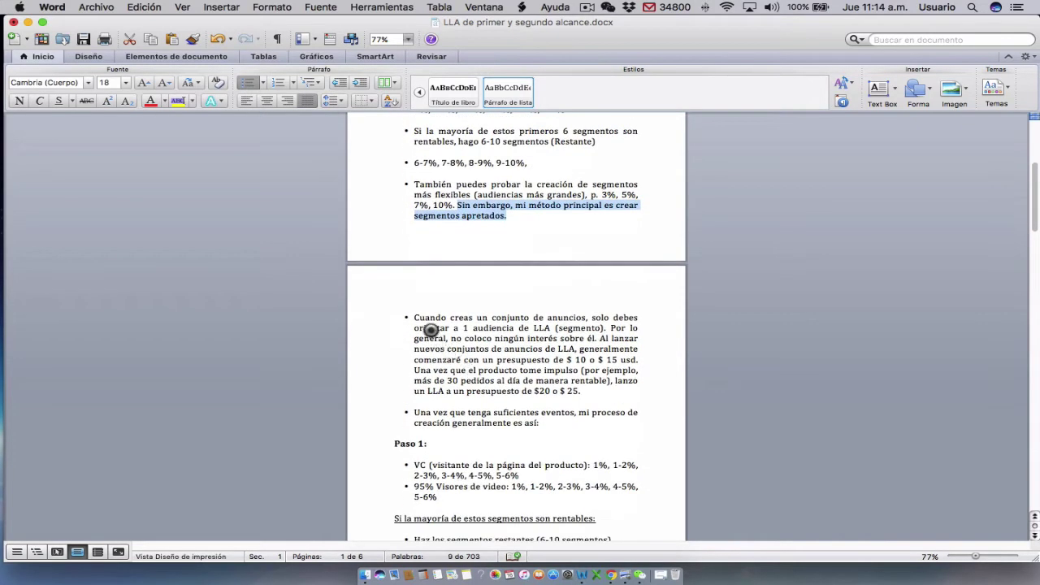
drag(415, 317, 547, 329)
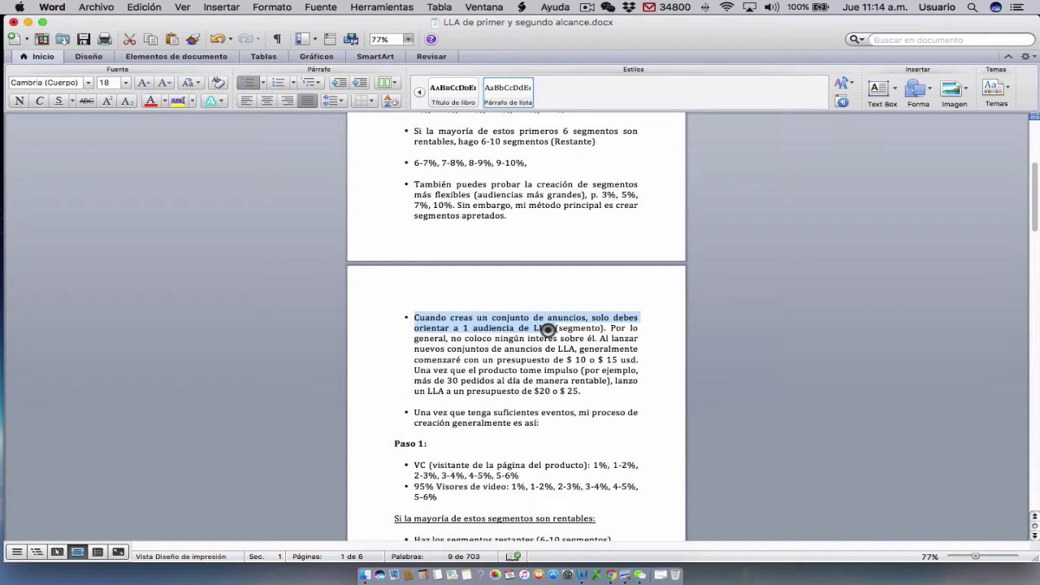
drag(549, 328, 631, 360)
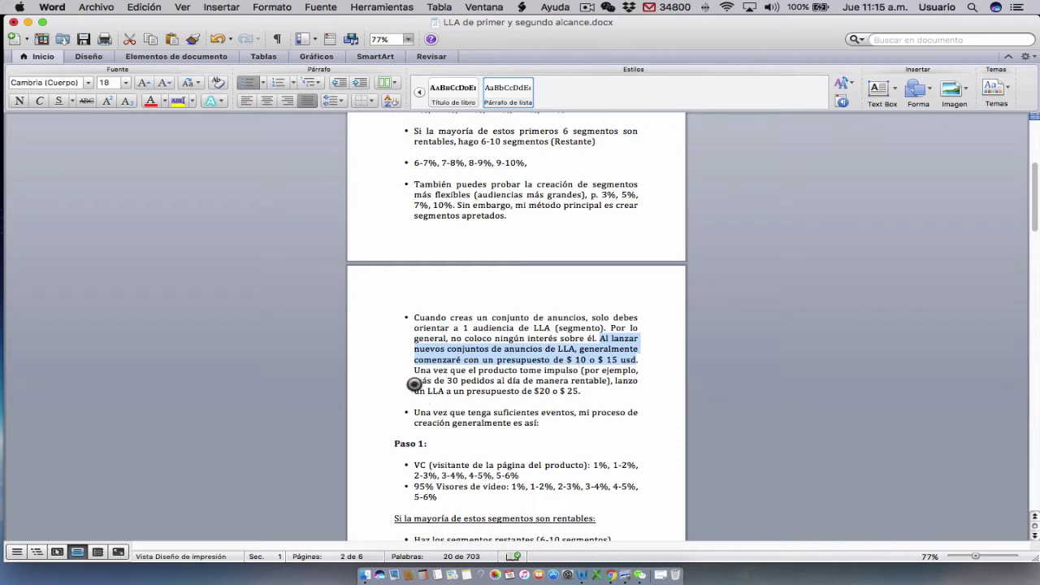
drag(417, 375, 623, 388)
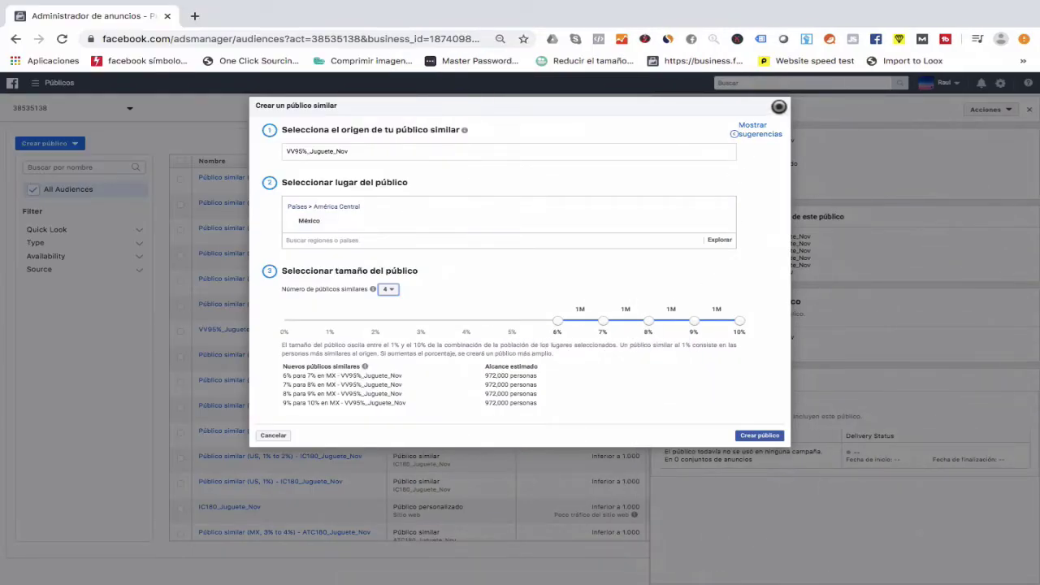
- Return to the browser, close the lookalike form and the audience details, and open the Administrador de anuncios
click(780, 106)
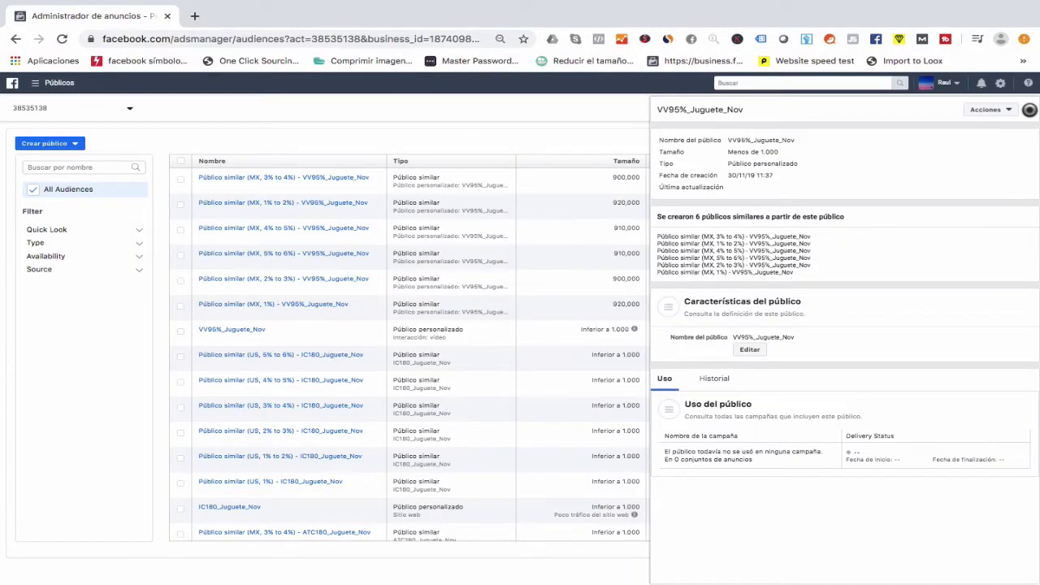
click(1028, 109)
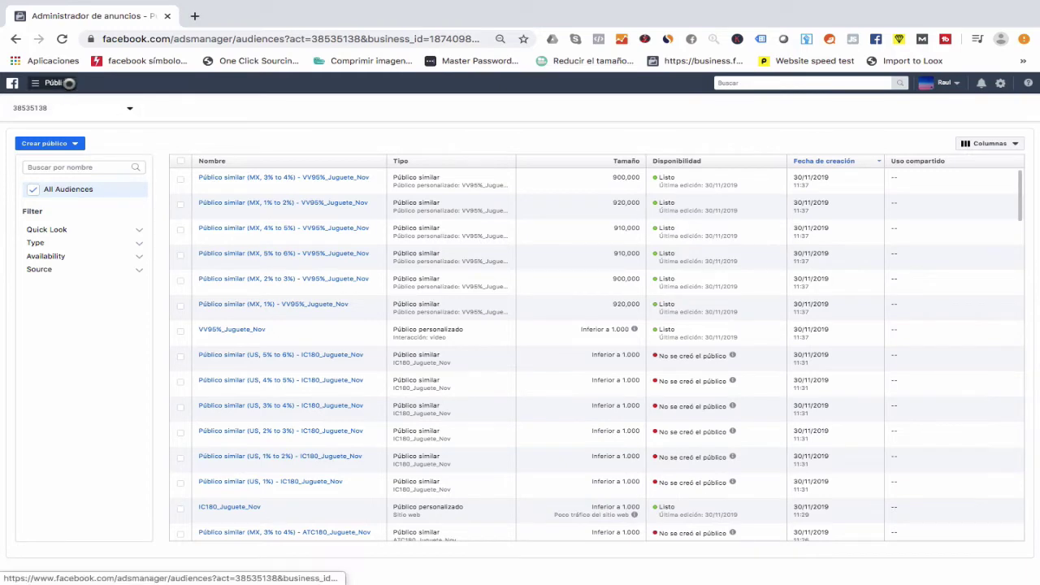
click(69, 83)
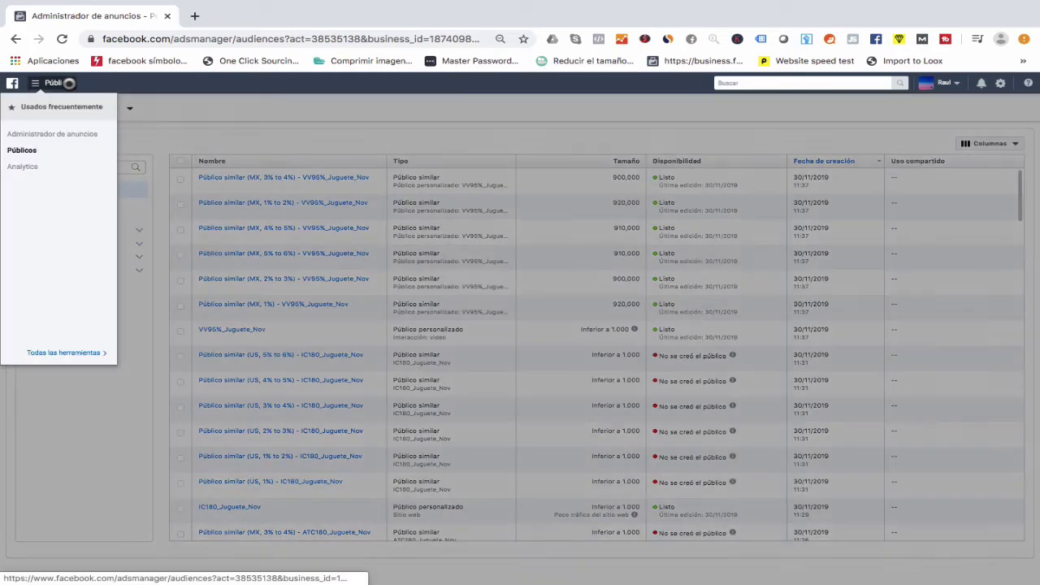
click(65, 133)
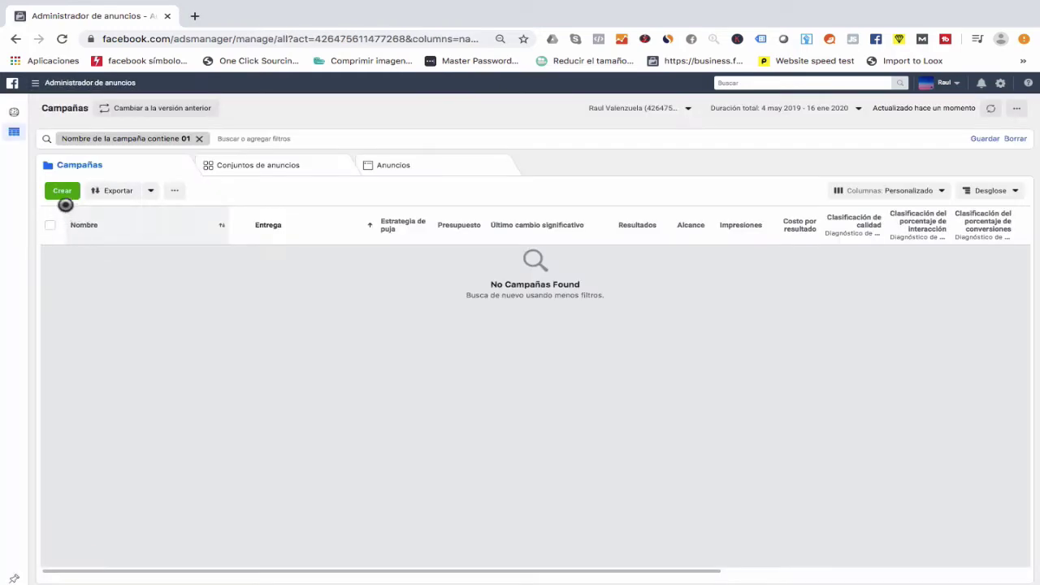
- Start a new campaign named 01-CW_Juguete with the Conversiones objective, copying its name for reuse
click(62, 191)
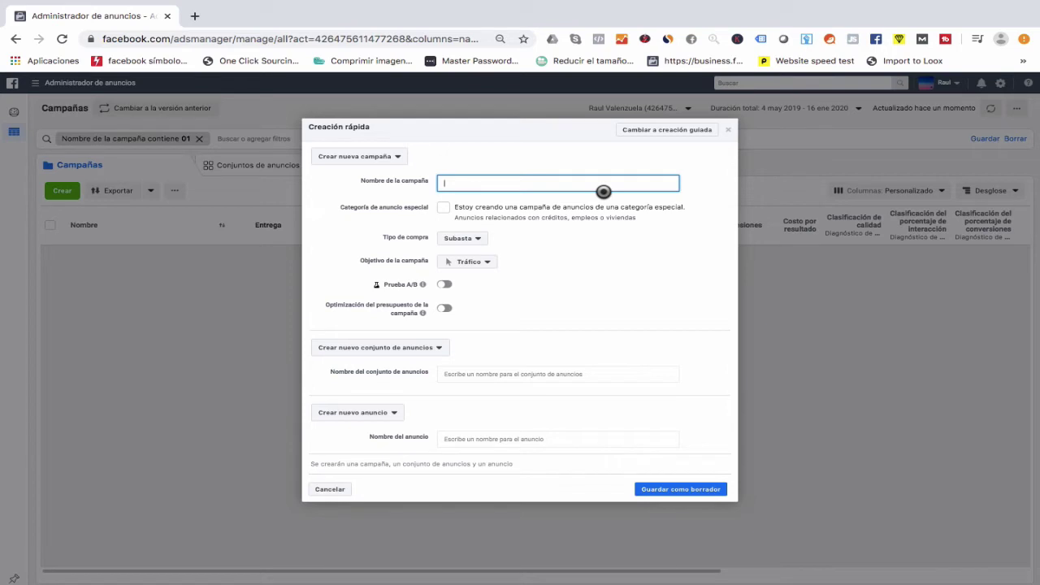
text(01- CW)
drag(532, 180, 429, 181)
key(ctrl+c)
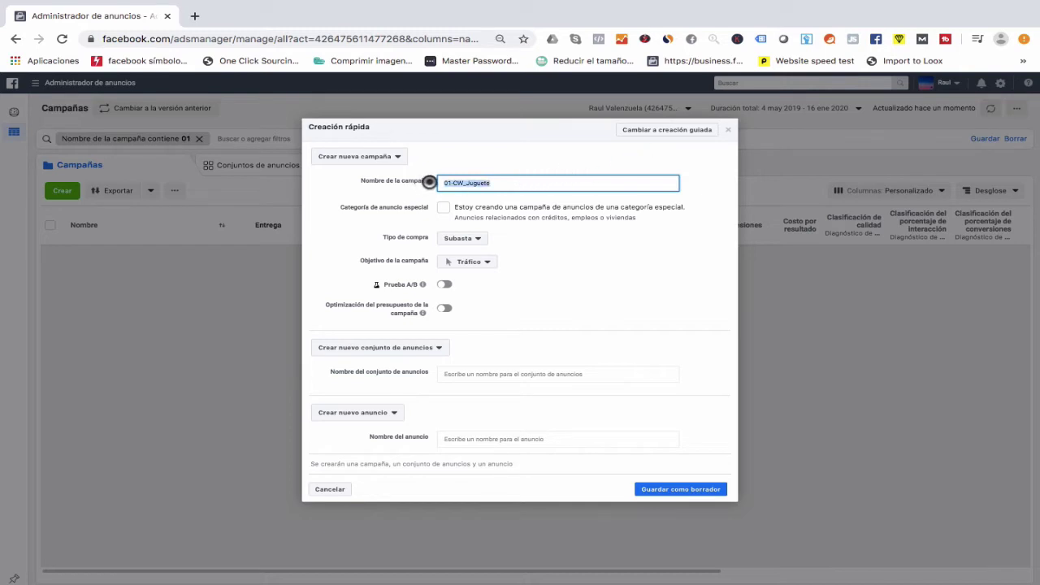
click(460, 366)
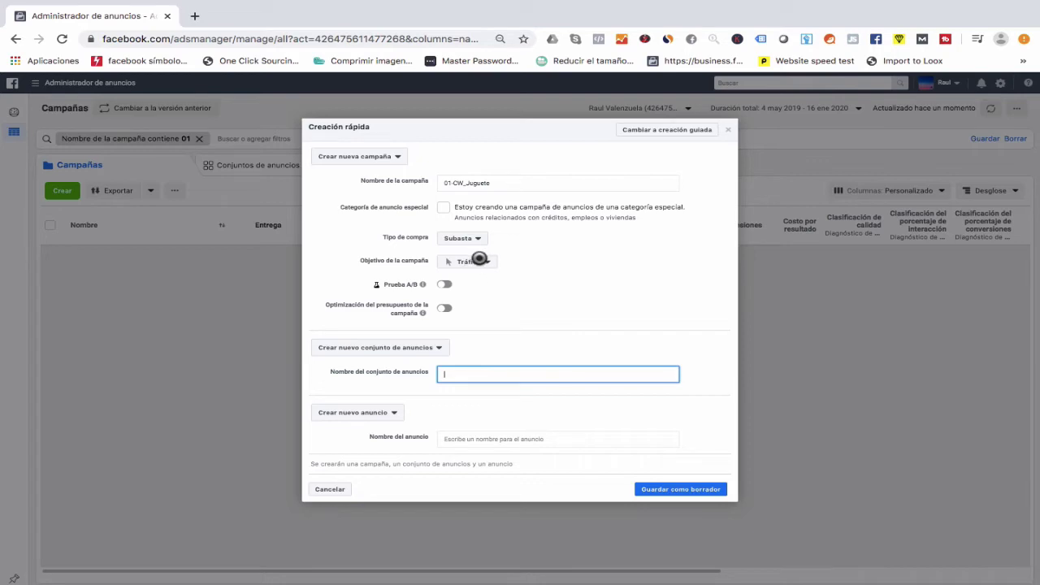
click(462, 261)
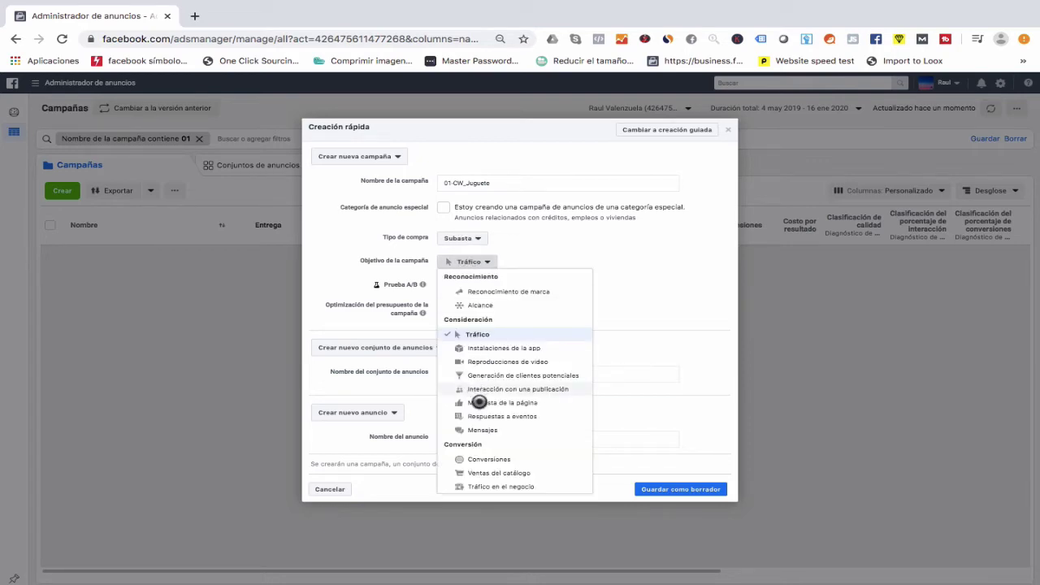
click(500, 458)
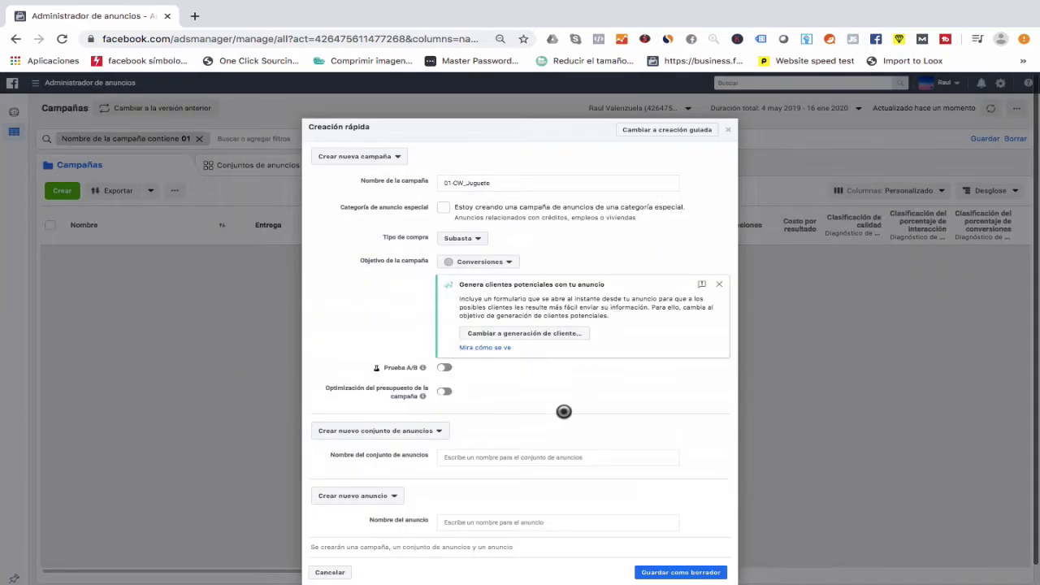
- Name both the new ad set and the new ad 01-CW_Juguete and save the campaign as a draft
click(496, 433)
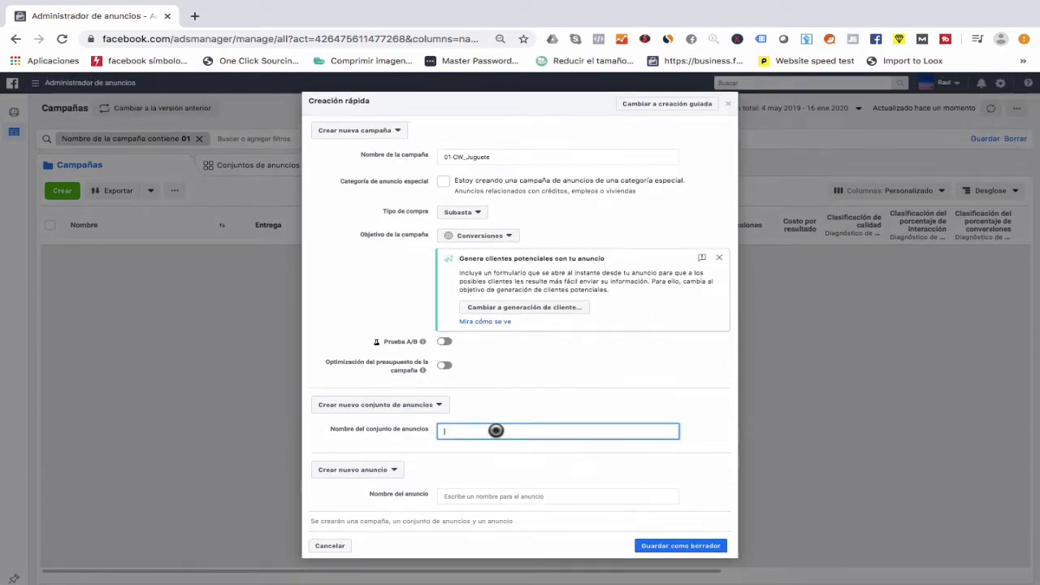
key(ctrl+v)
click(476, 496)
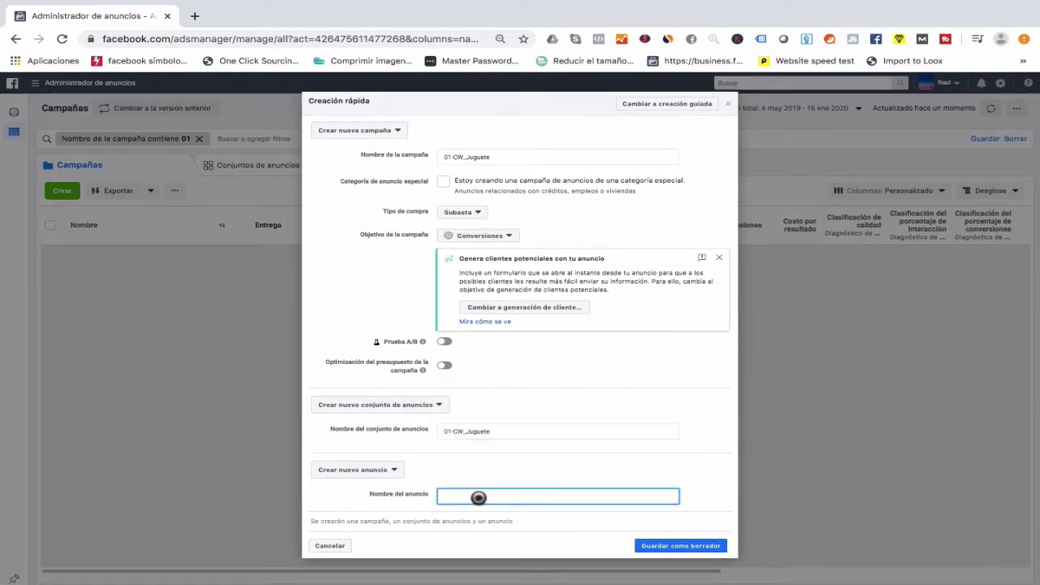
key(ctrl+v)
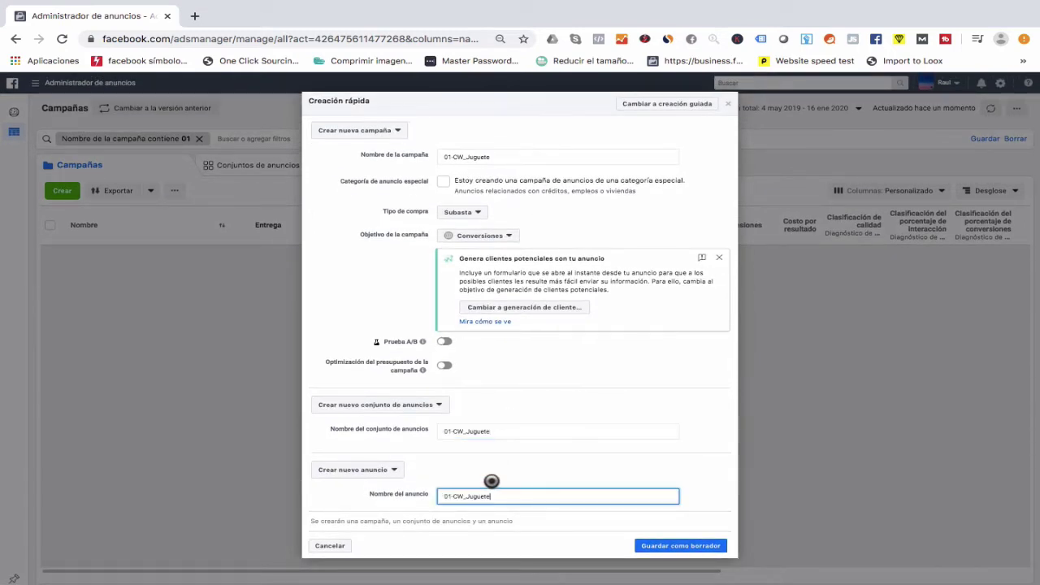
click(668, 549)
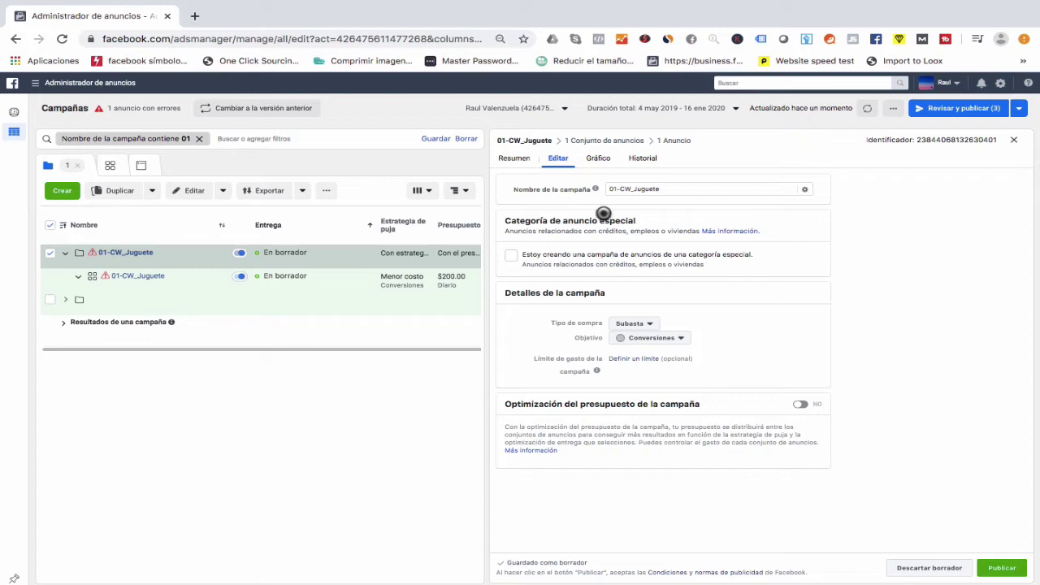
- Open the campaign's ad set for editing and choose Comprar as its website conversion event
click(609, 141)
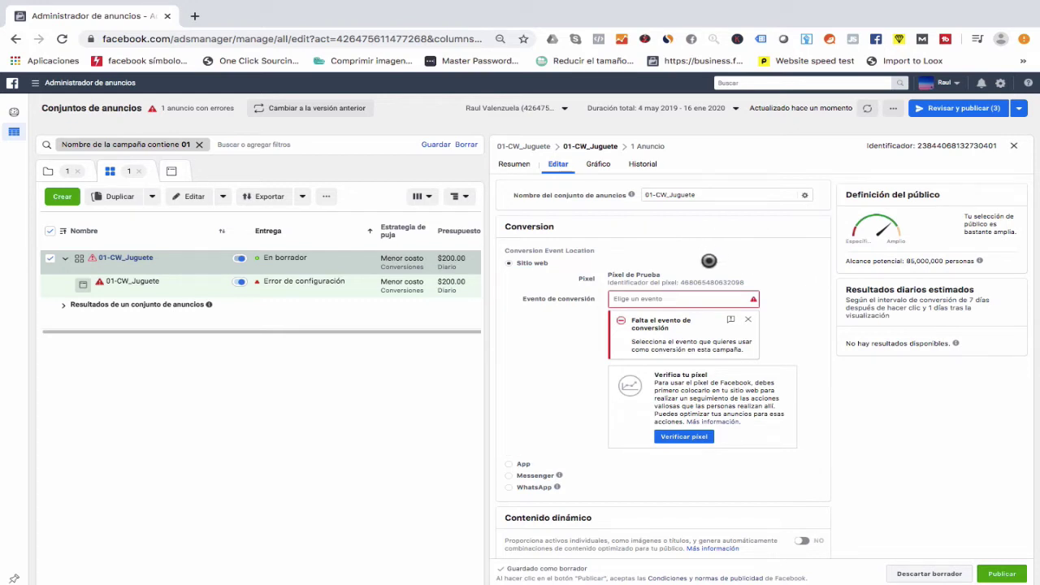
click(675, 298)
scroll(670, 373, down, 2)
scroll(670, 373, down, 3)
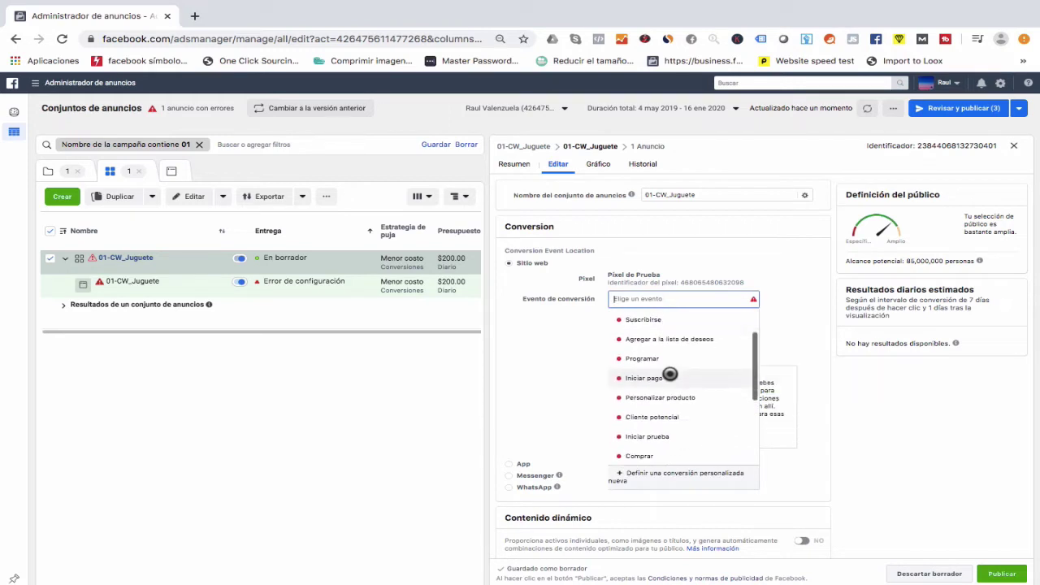
click(652, 436)
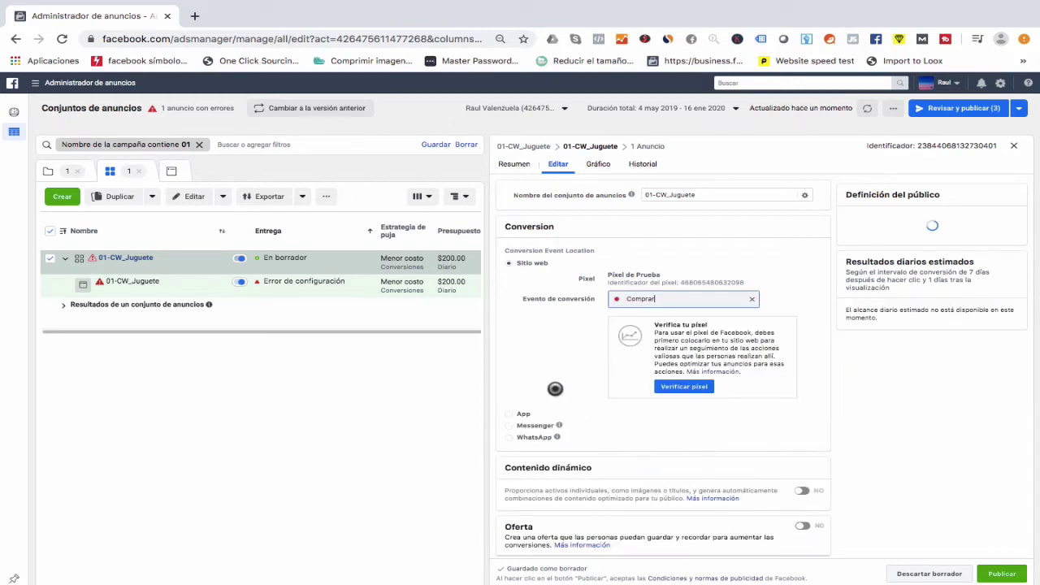
click(538, 343)
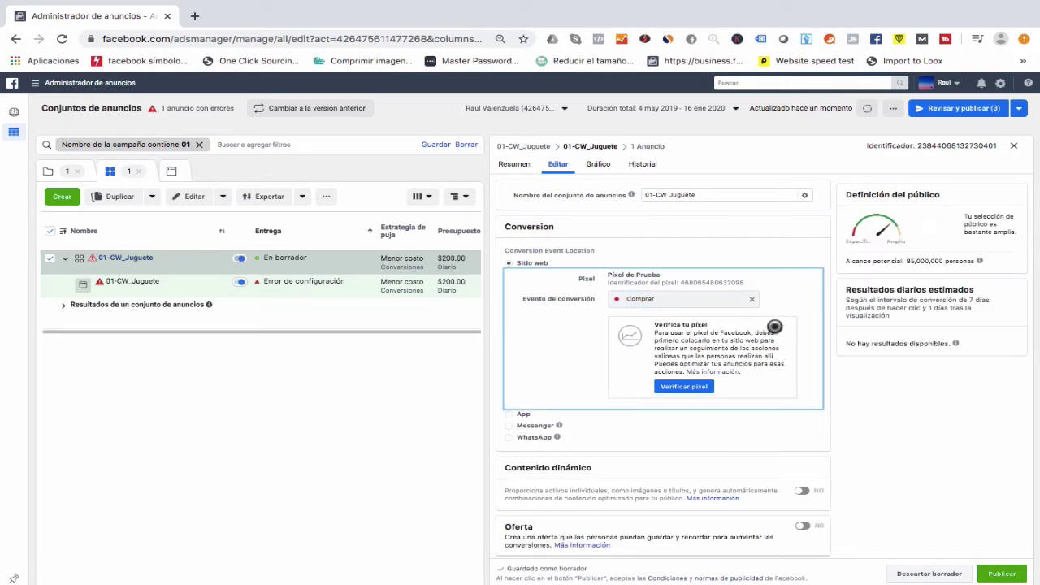
- Set the ad set's start date to 17/1/2020 and the hour of its start time to 00
scroll(736, 370, down, 3)
scroll(733, 372, down, 1)
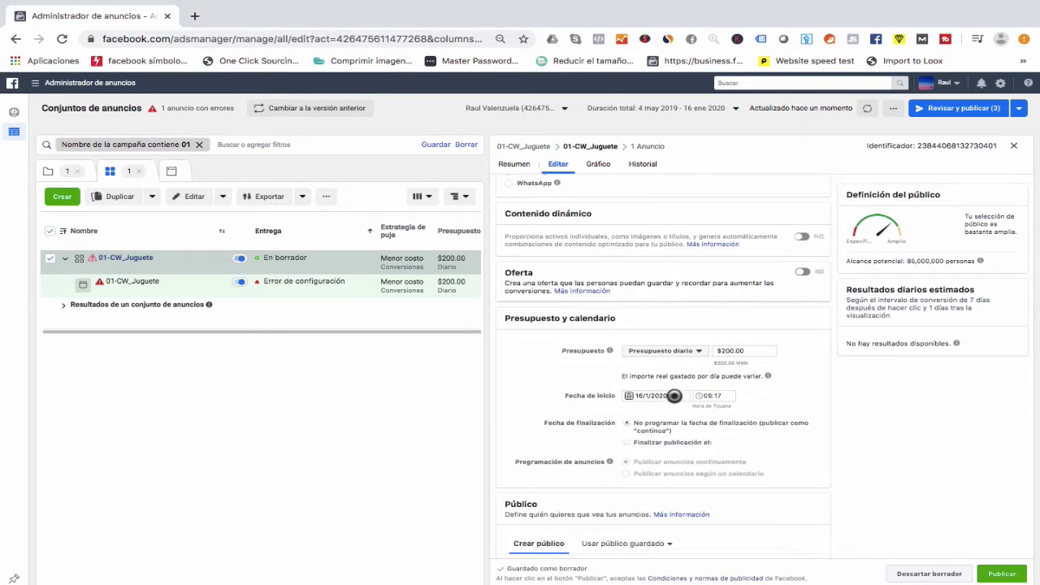
click(657, 396)
click(704, 465)
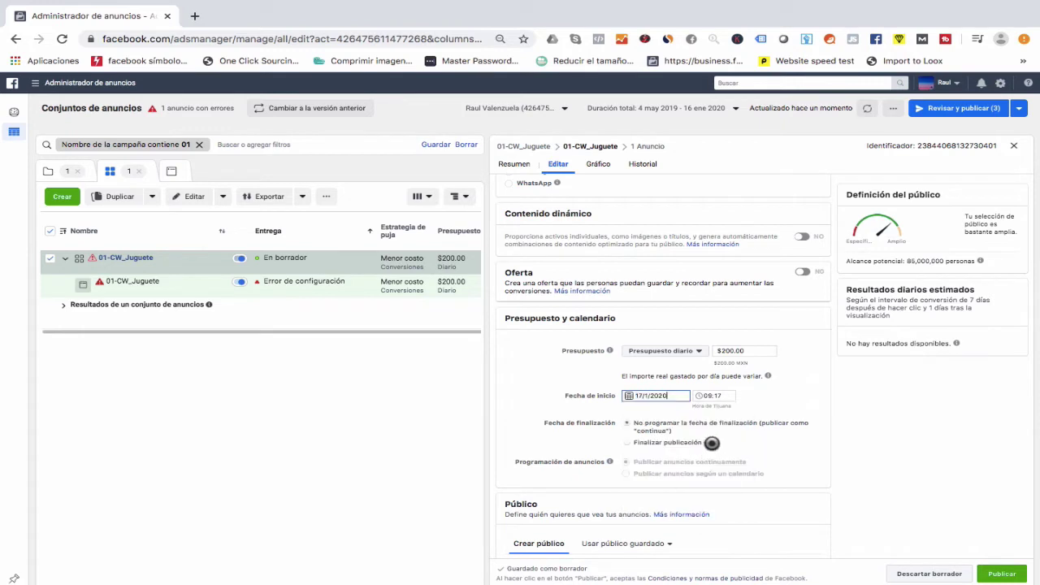
scroll(561, 398, down, 1)
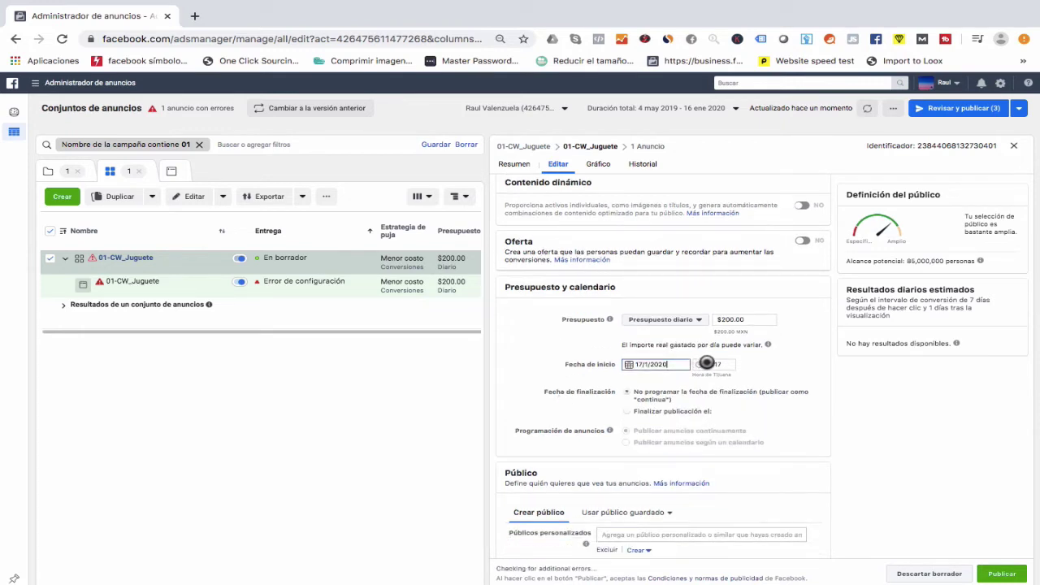
click(707, 364)
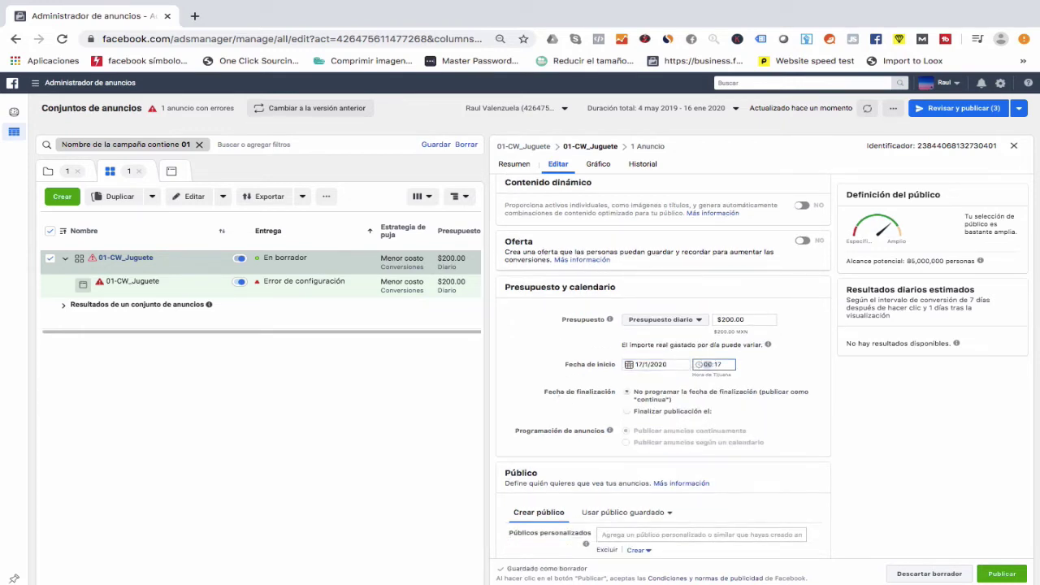
click(718, 364)
- Browse the lookalike audiences and add Público similar (MX, 1%) - VV95%_Juguete_Nov as the ad set's audience
scroll(792, 374, down, 5)
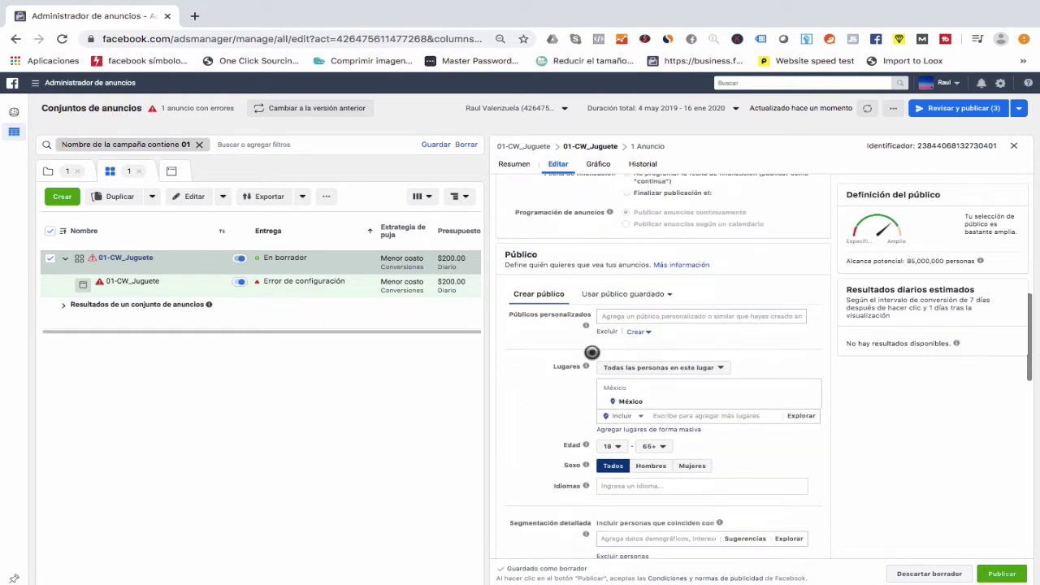
scroll(536, 371, down, 2)
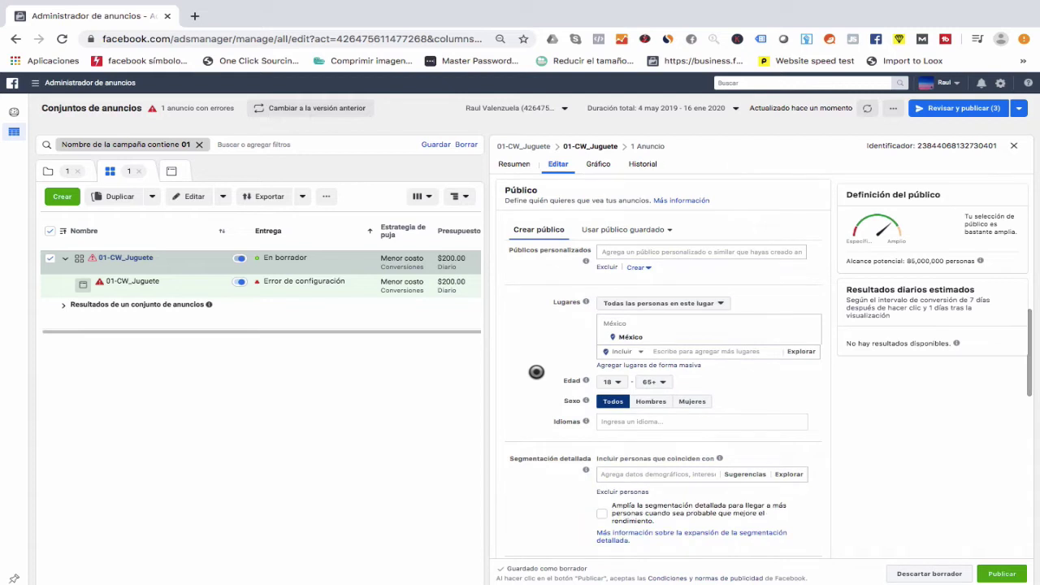
scroll(536, 372, up, 1)
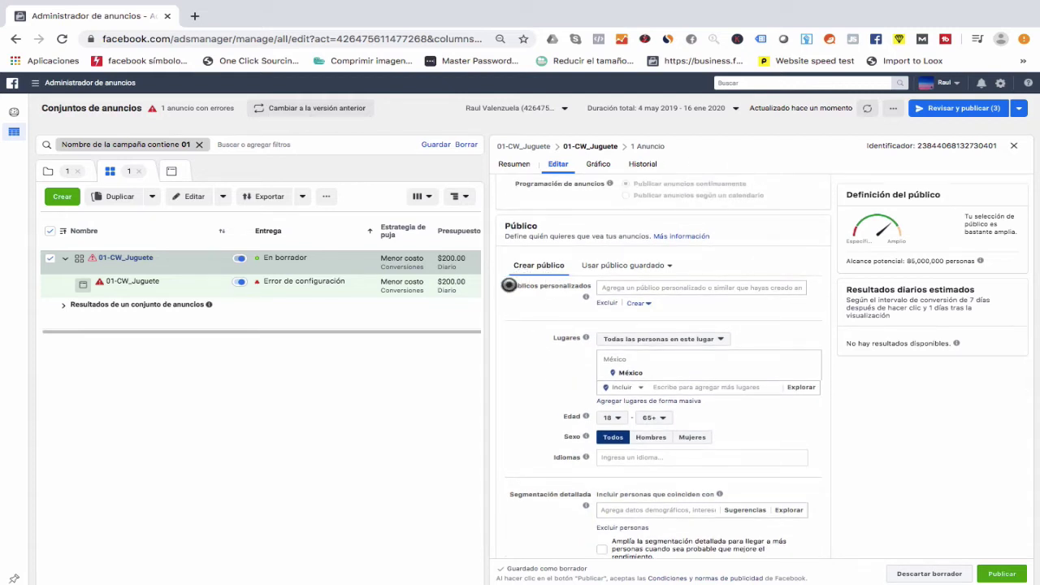
click(641, 290)
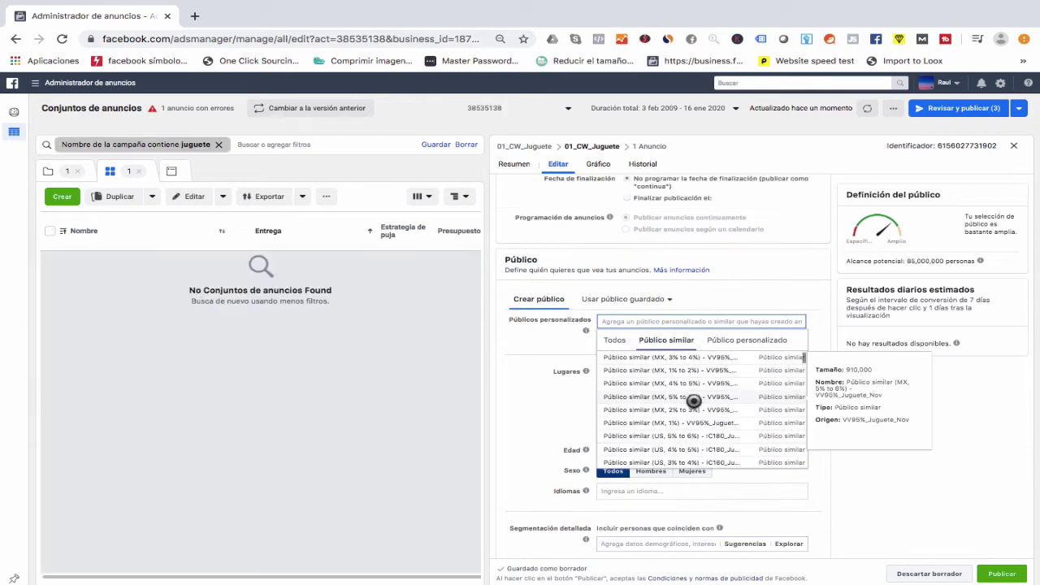
scroll(693, 400, down, 1)
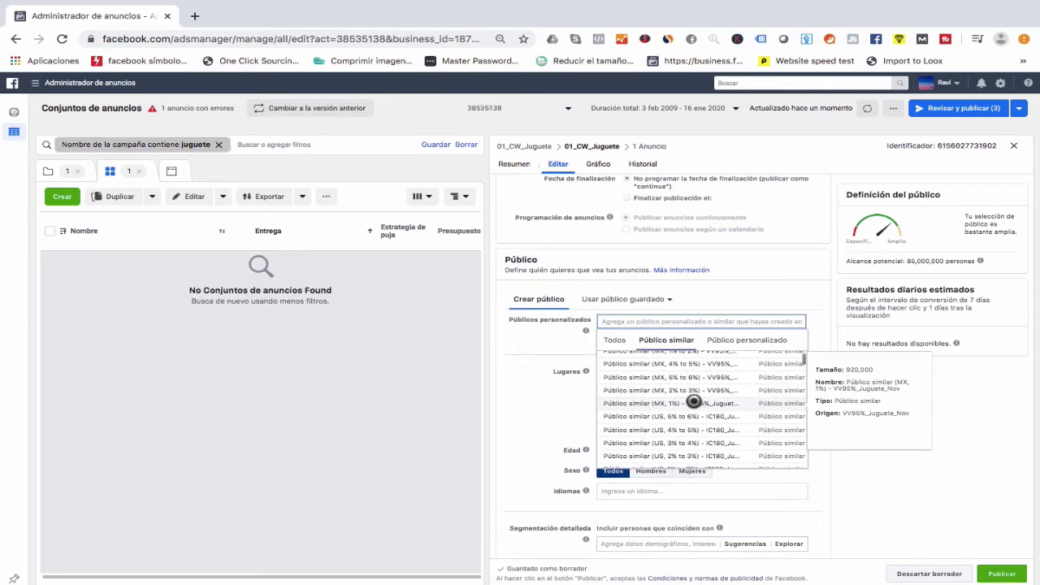
scroll(693, 401, down, 5)
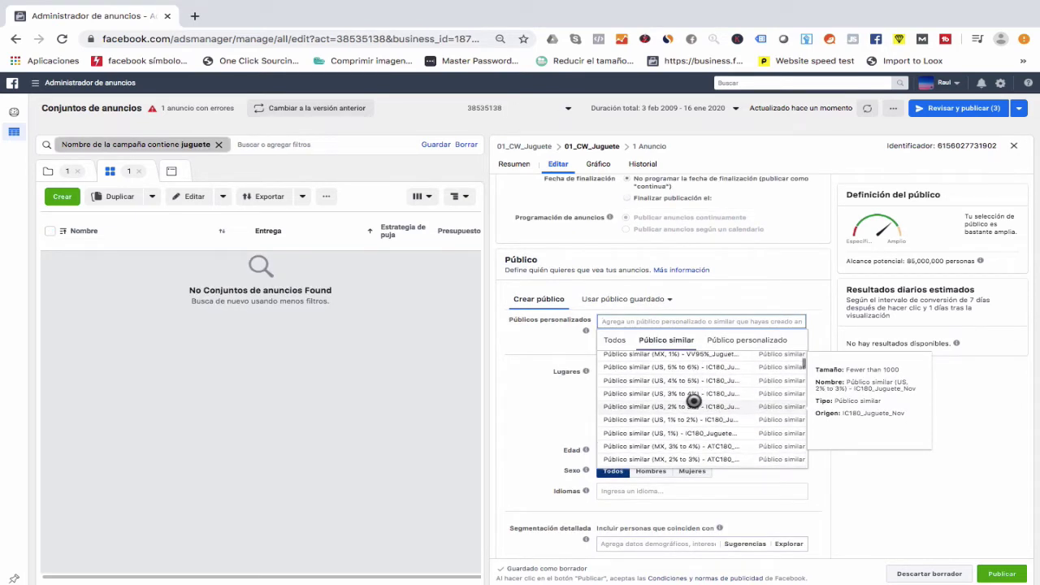
scroll(693, 400, down, 1)
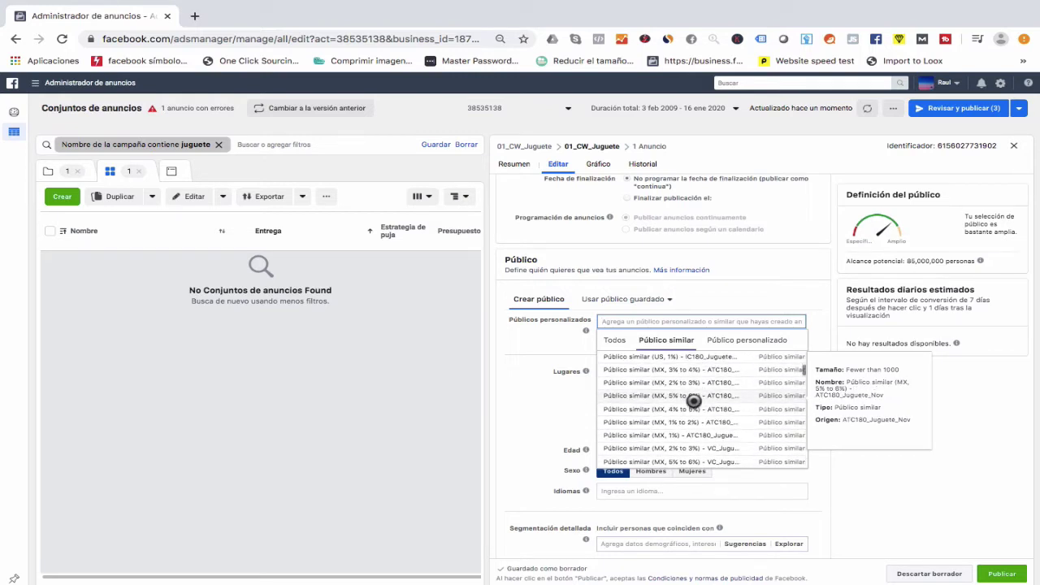
scroll(693, 401, down, 2)
scroll(693, 400, down, 1)
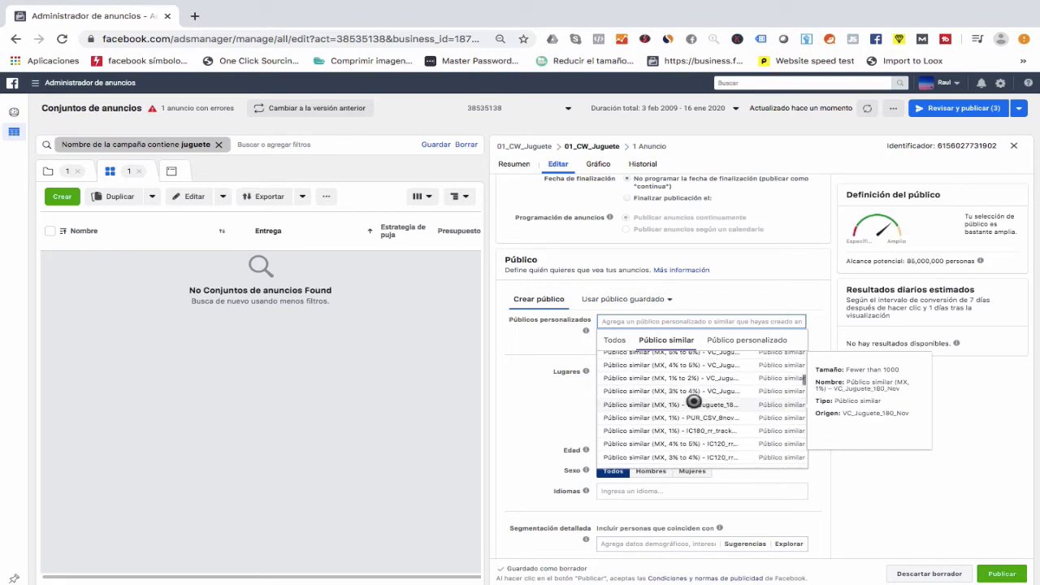
scroll(693, 400, down, 2)
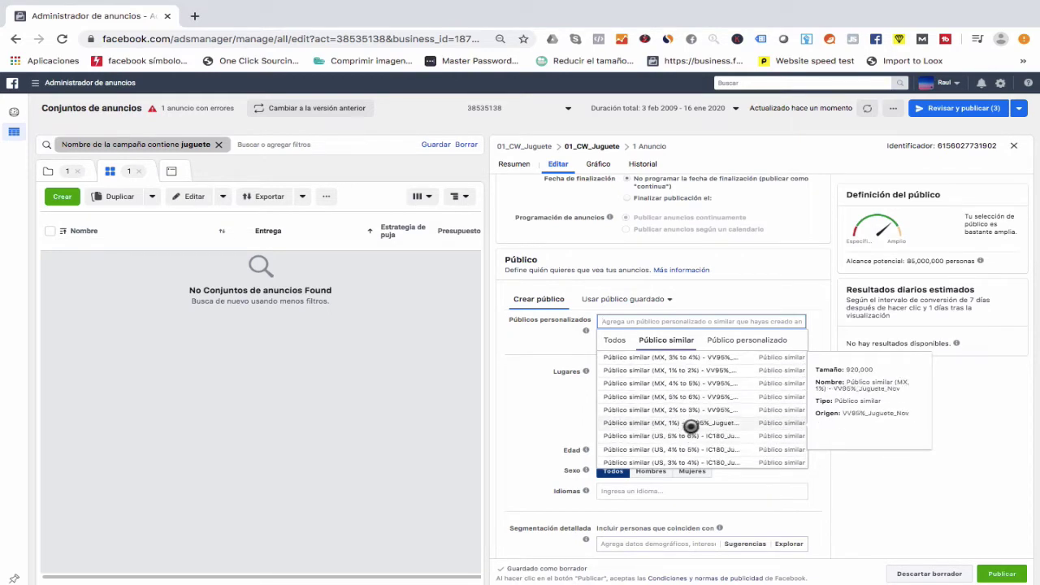
click(580, 398)
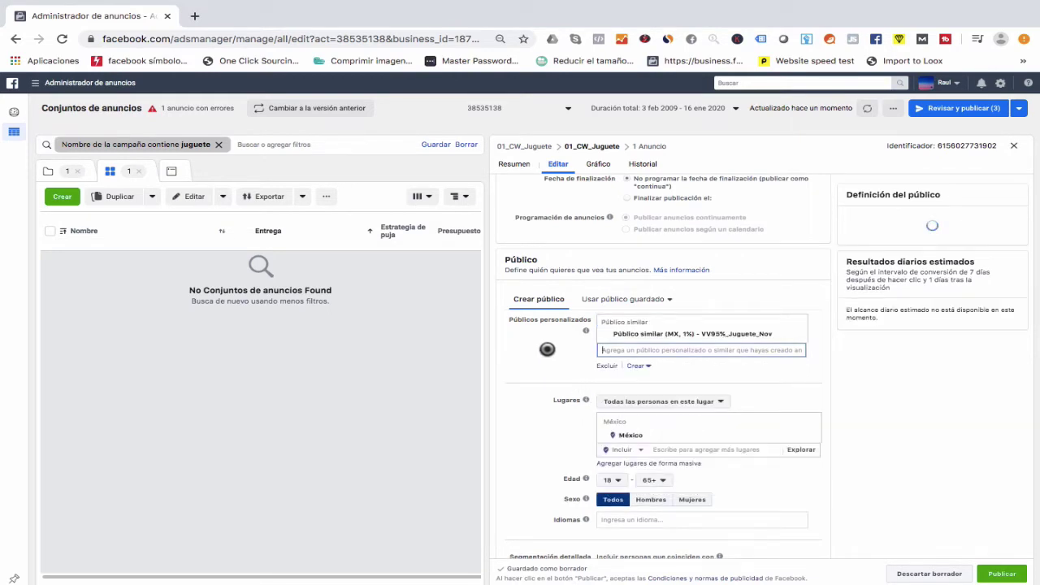
click(531, 353)
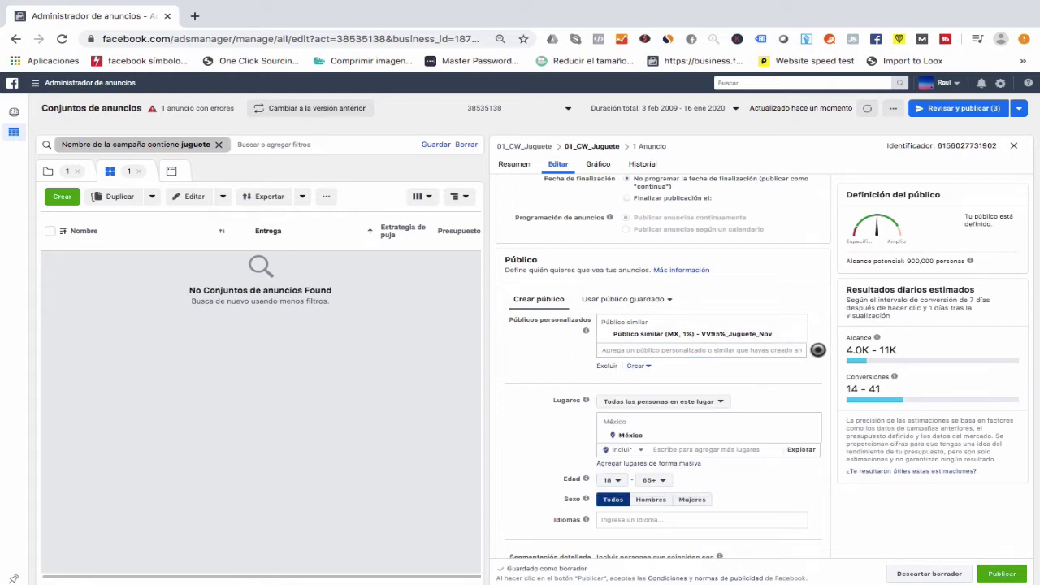
- Review the ad set's location, age, gender, language, detailed targeting, connection and placement settings
scroll(818, 349, down, 1)
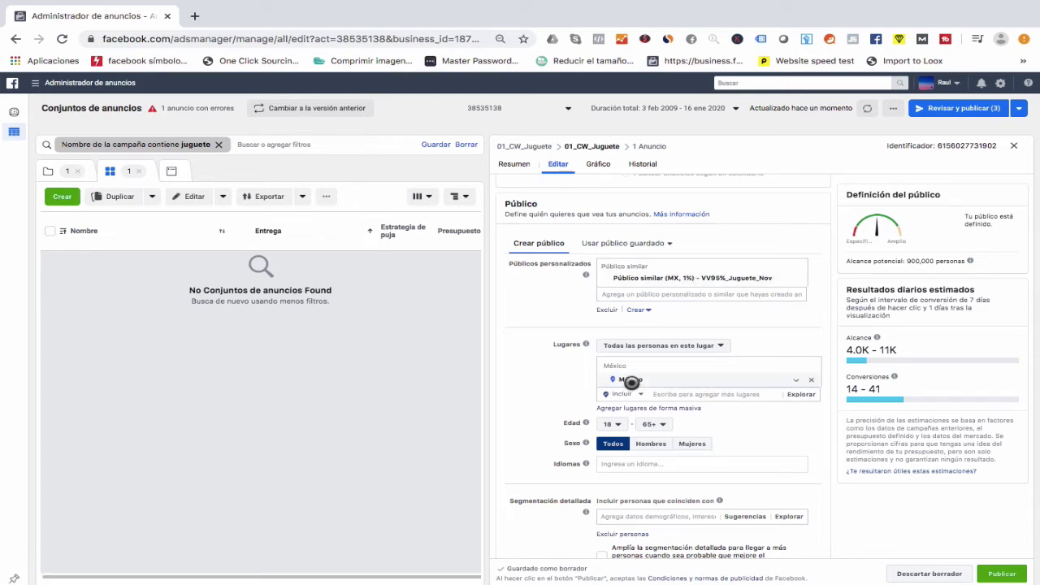
scroll(555, 390, down, 1)
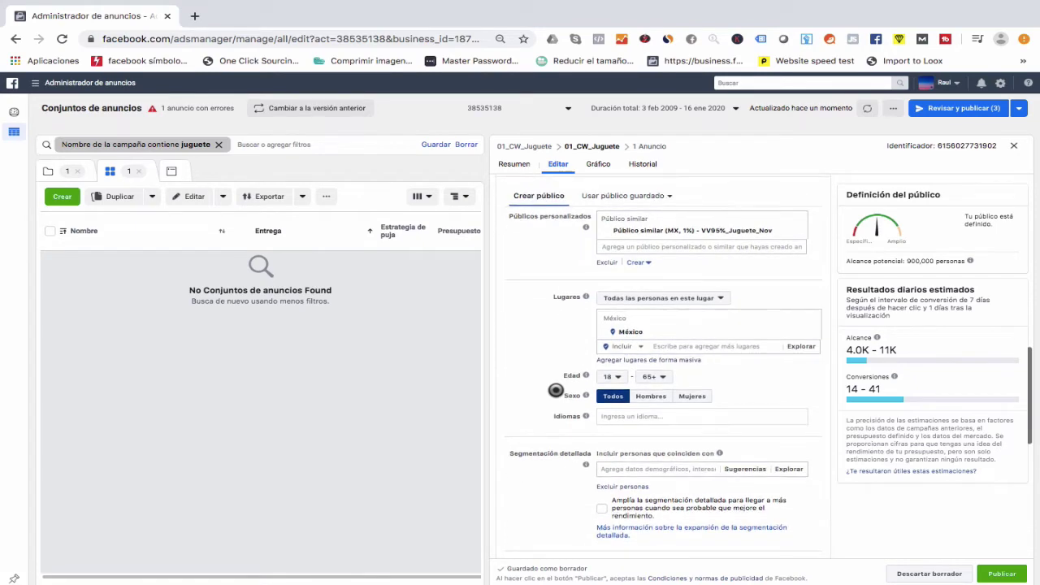
scroll(555, 390, up, 1)
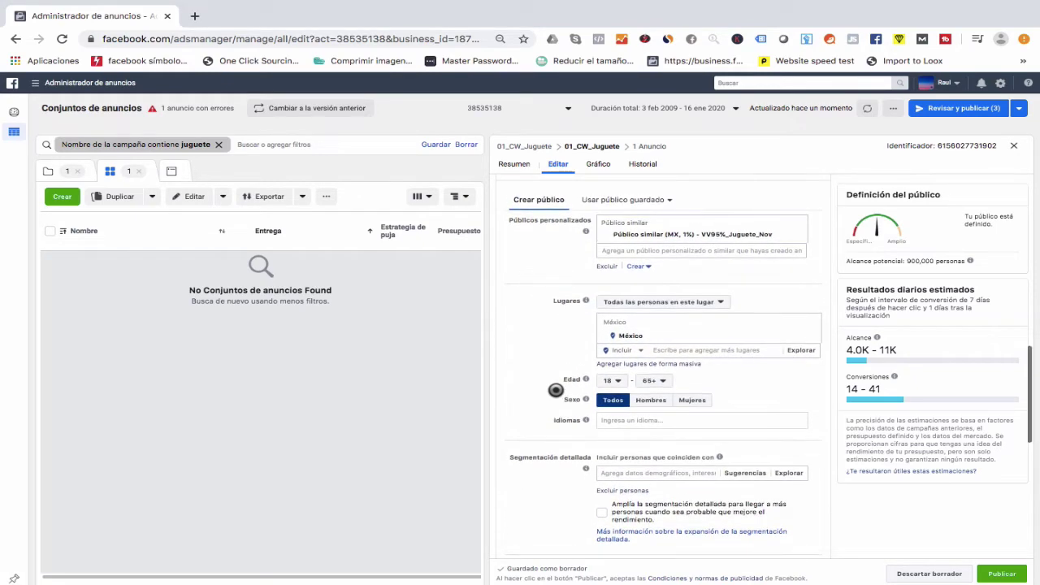
scroll(556, 390, down, 1)
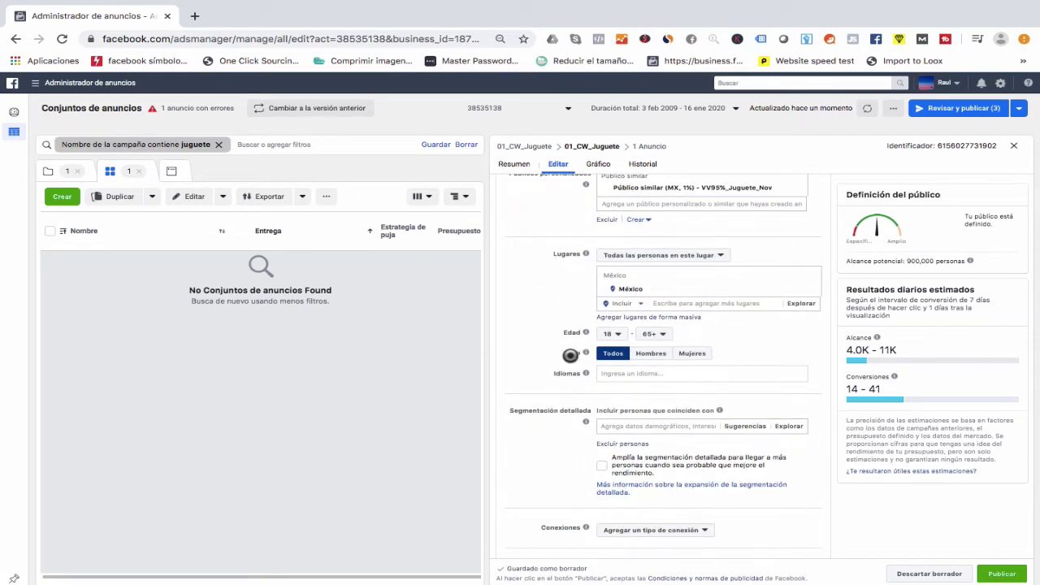
scroll(528, 360, down, 1)
scroll(528, 360, down, 1)
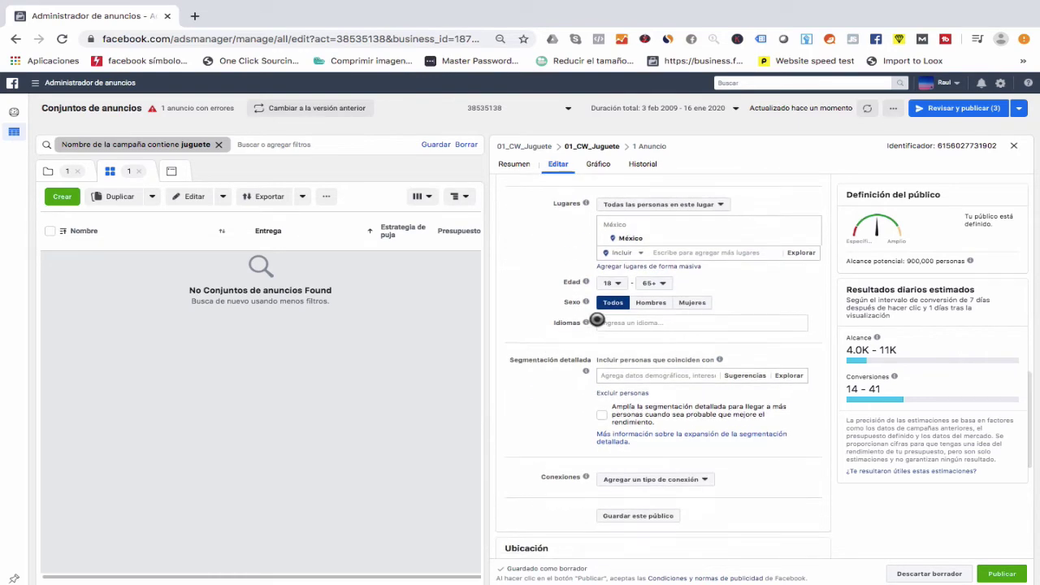
scroll(548, 331, down, 2)
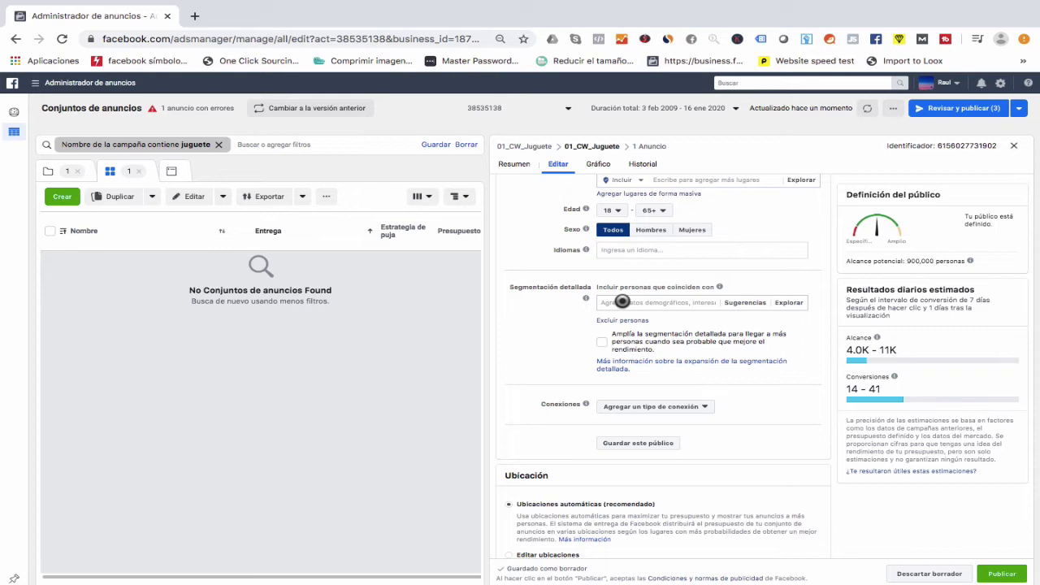
scroll(622, 302, down, 3)
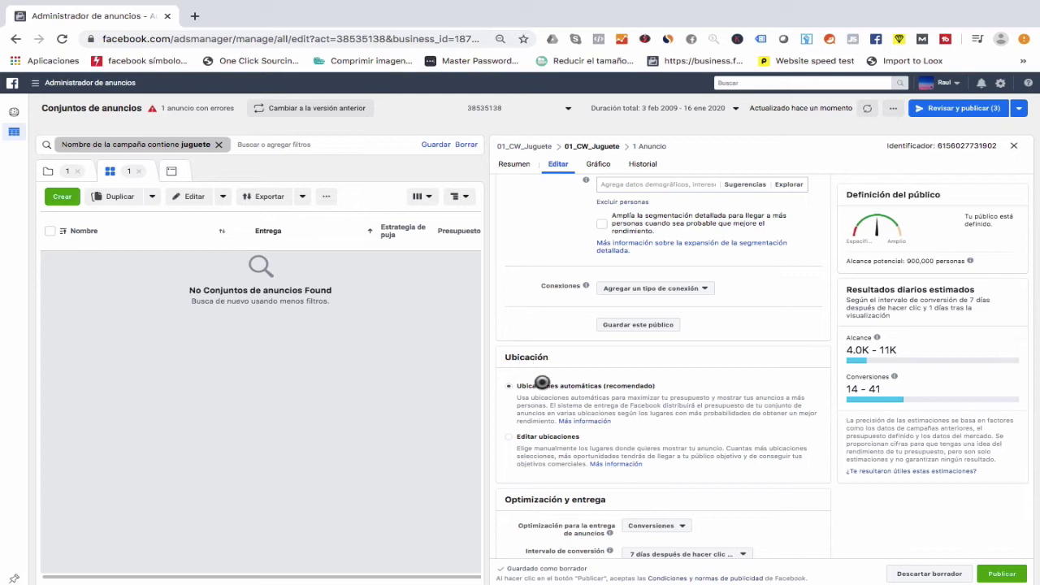
- Set the ad set's conversion window to 7 días después de hacer clic
scroll(571, 383, down, 2)
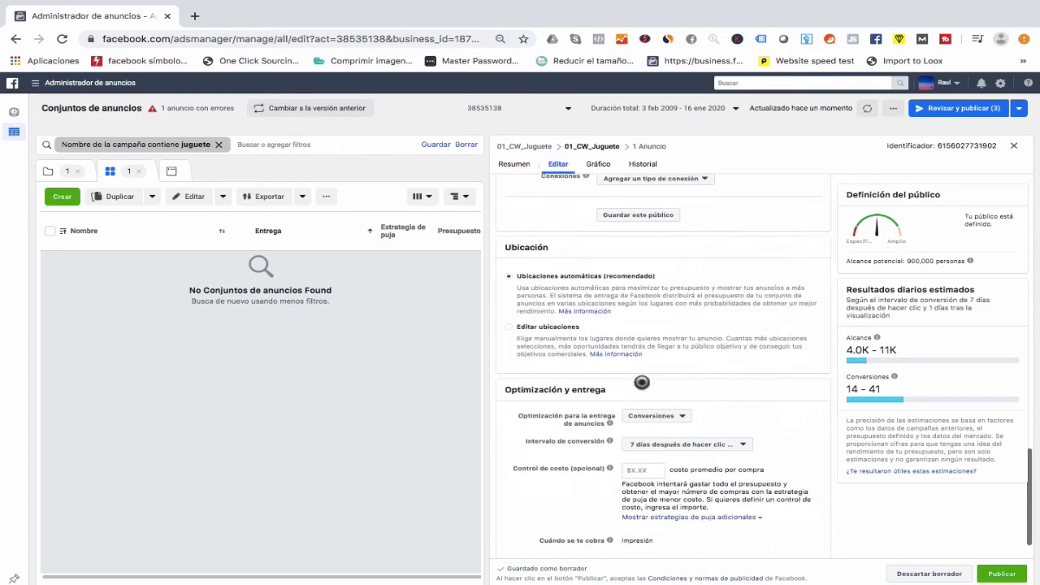
click(703, 443)
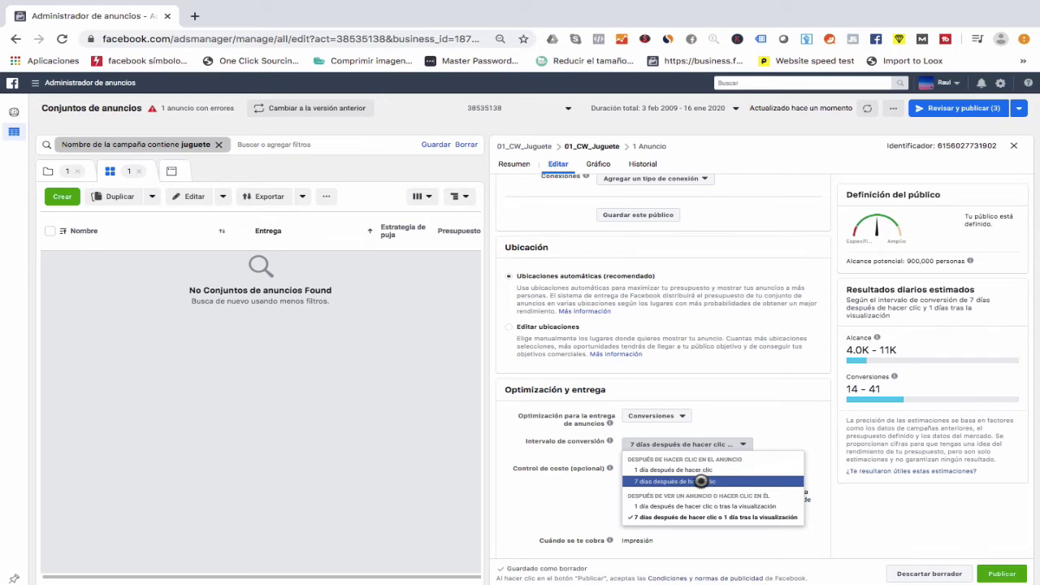
click(700, 482)
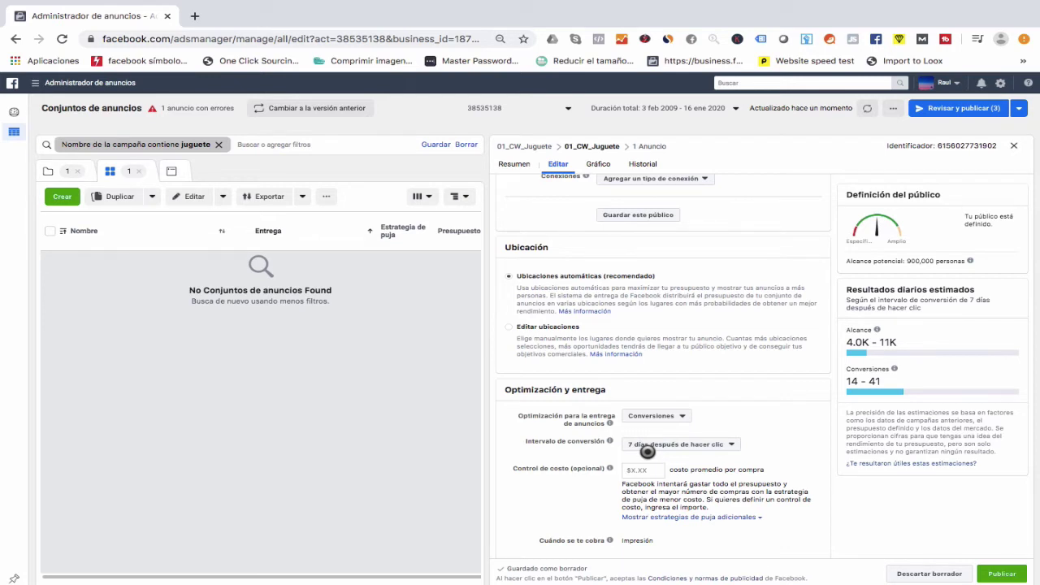
- Try the 1 día después de hacer clic conversion window and switch back to 7 días después de hacer clic
click(658, 444)
click(662, 469)
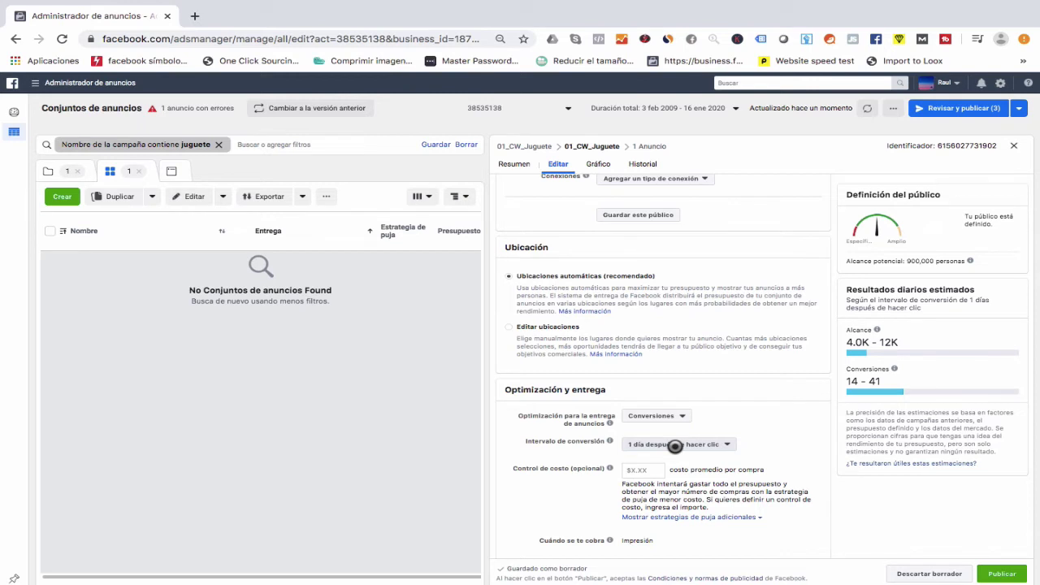
click(675, 446)
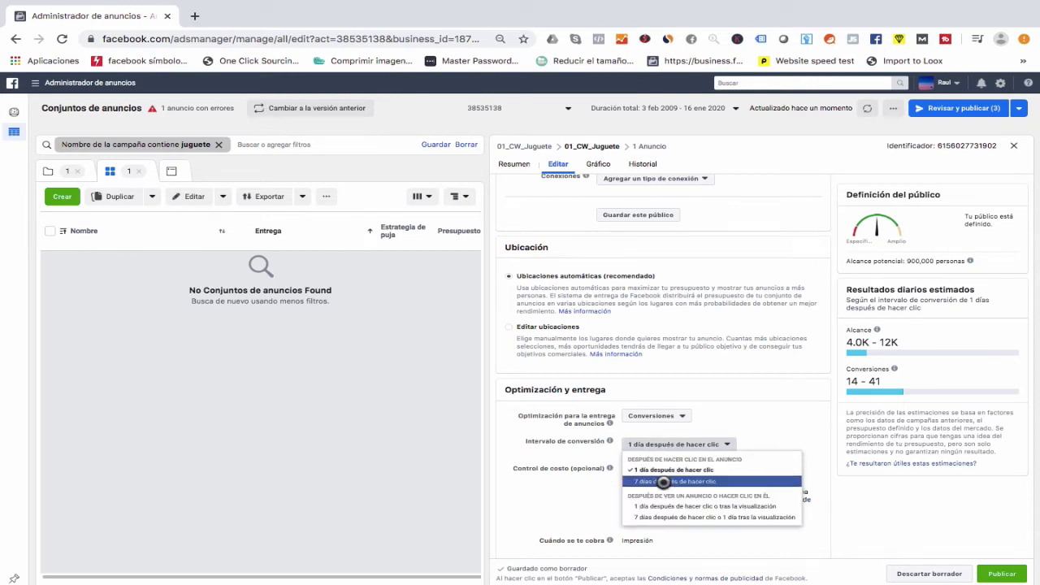
click(666, 481)
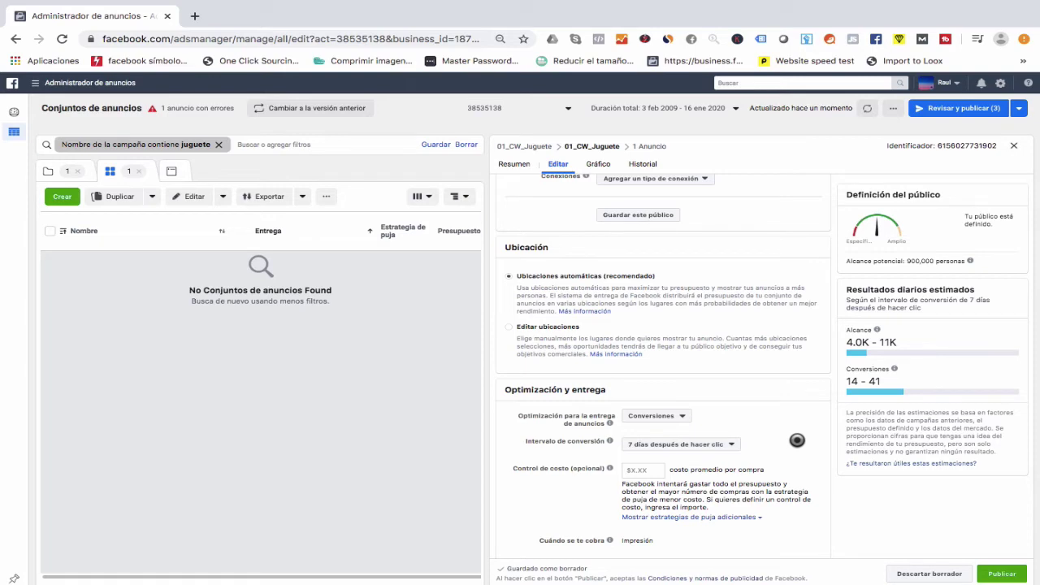
- Review the ad set's delivery, audience, conversion event, budget and schedule settings, and close its editor
scroll(797, 439, down, 1)
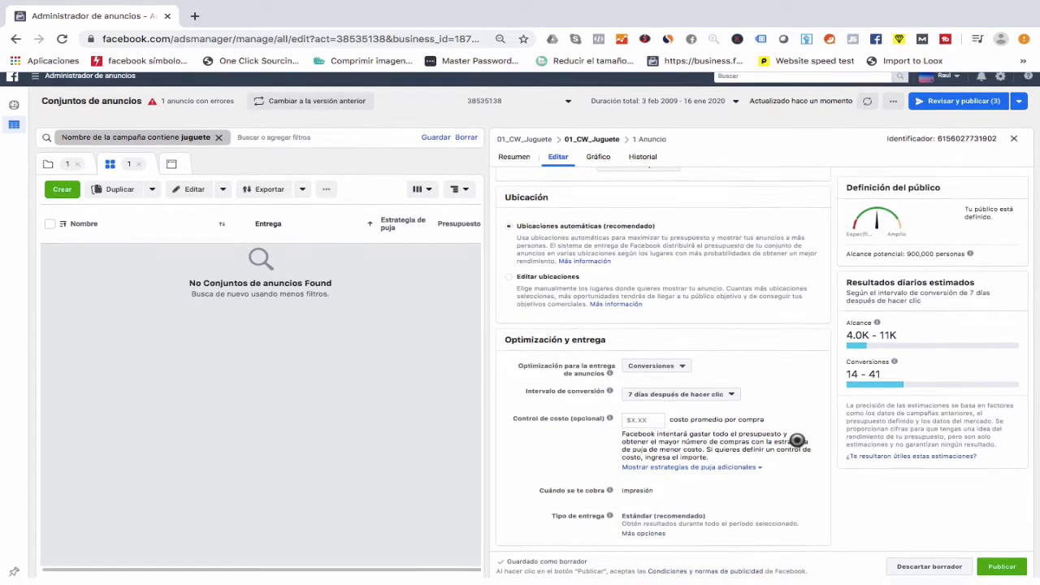
scroll(797, 440, up, 3)
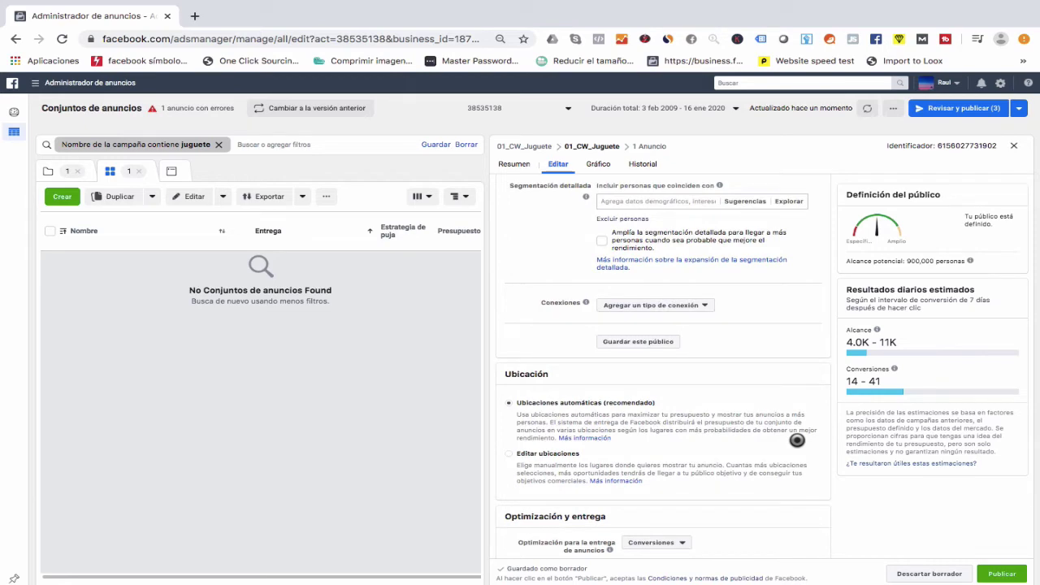
scroll(797, 439, up, 4)
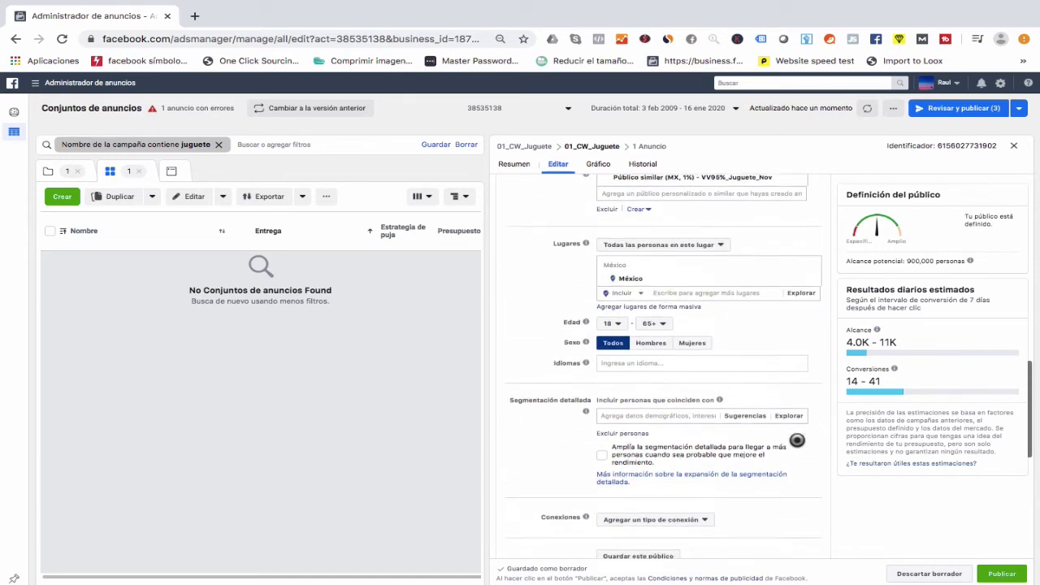
scroll(797, 440, up, 1)
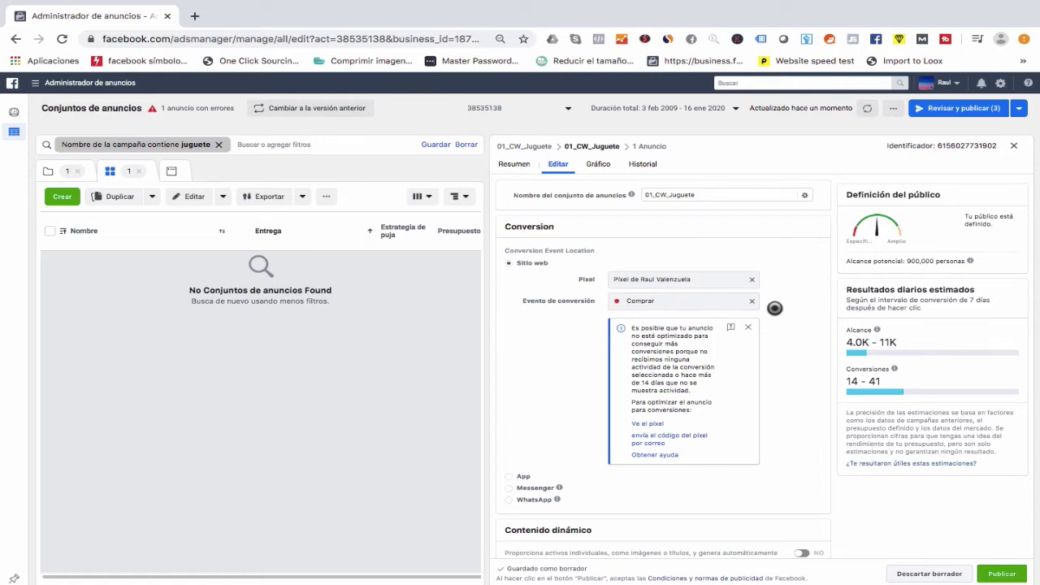
scroll(774, 308, down, 5)
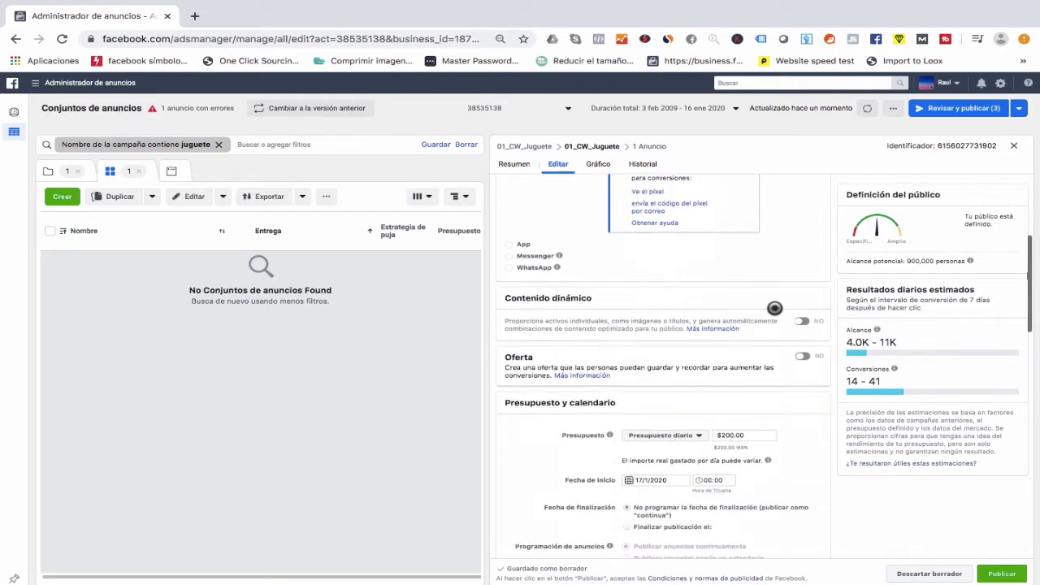
scroll(774, 308, down, 2)
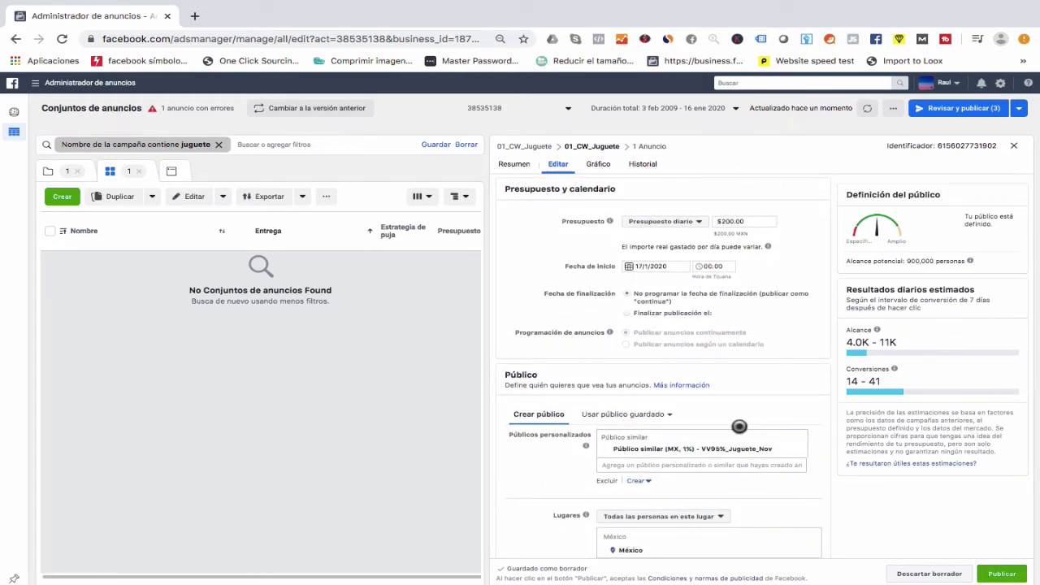
click(1008, 146)
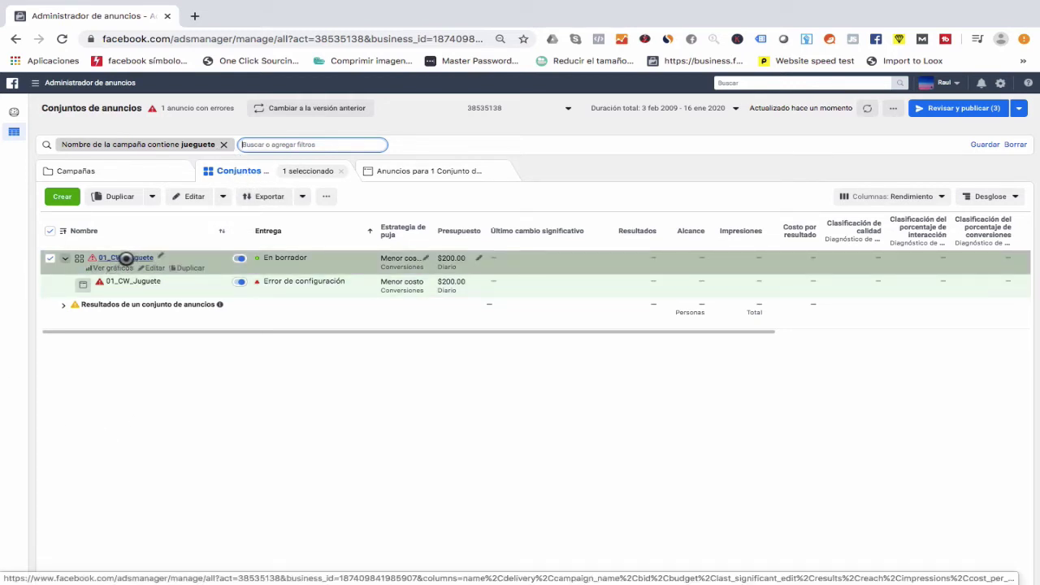
- Duplicate the 01_CW_Juguete ad set within its original campaign, making 4 copies
click(186, 268)
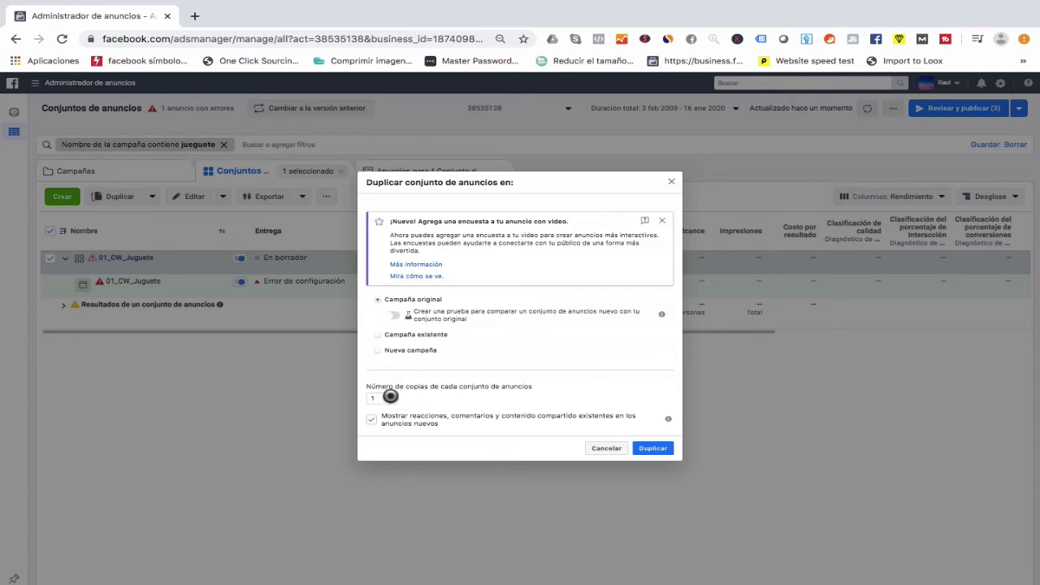
click(392, 367)
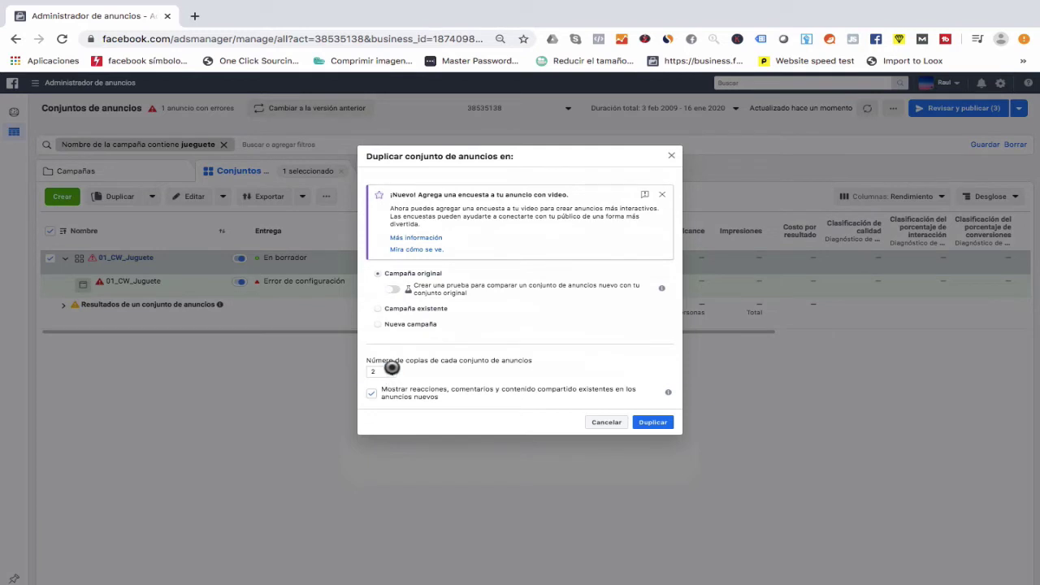
click(392, 367)
click(652, 423)
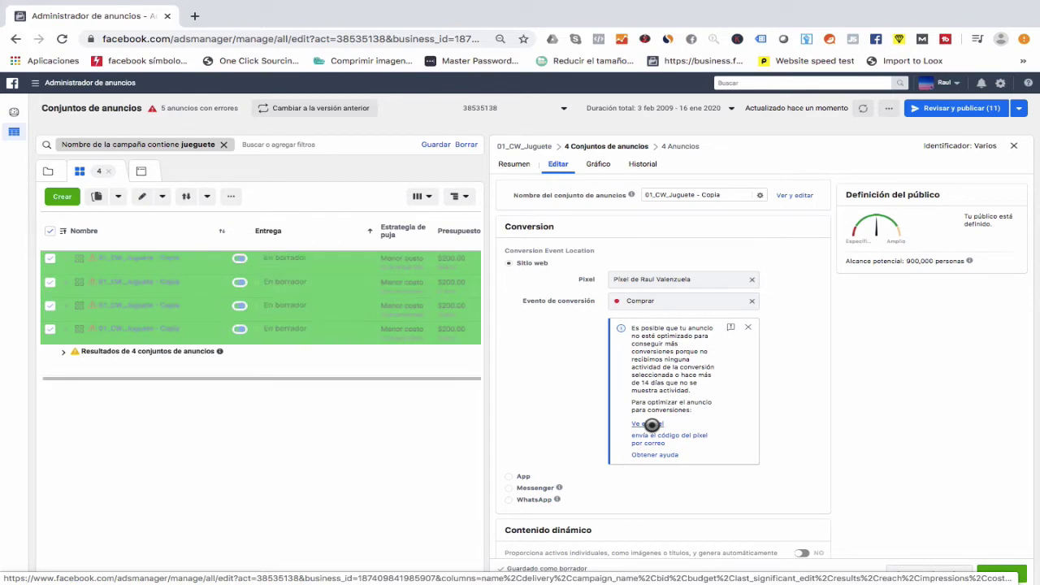
- Replace the fourth listed copy's MX 1% lookalike with Público similar (MX, 1% to 2%) - VV95%_Juguete_Nov
scroll(843, 368, down, 10)
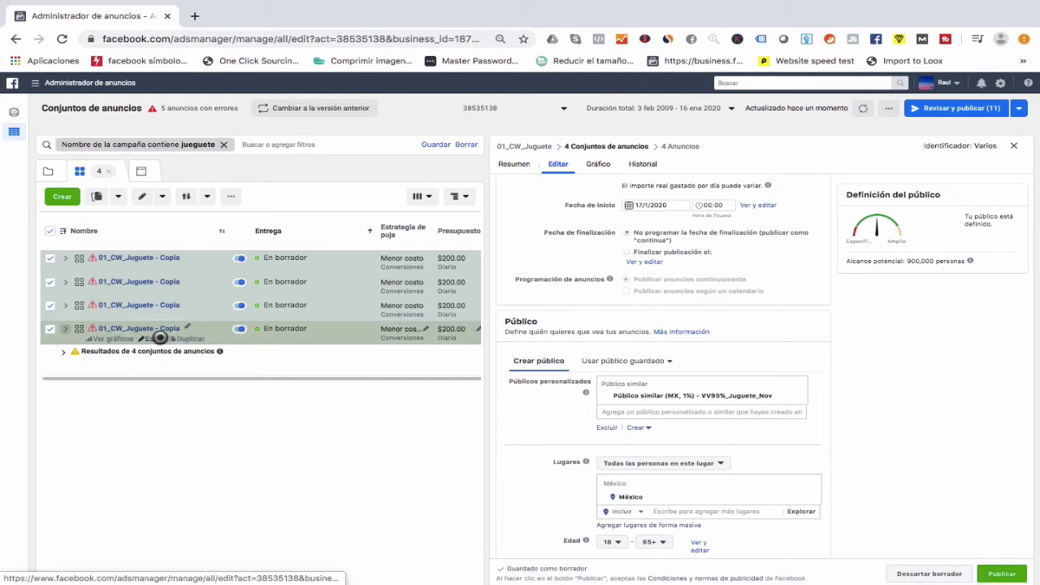
click(158, 337)
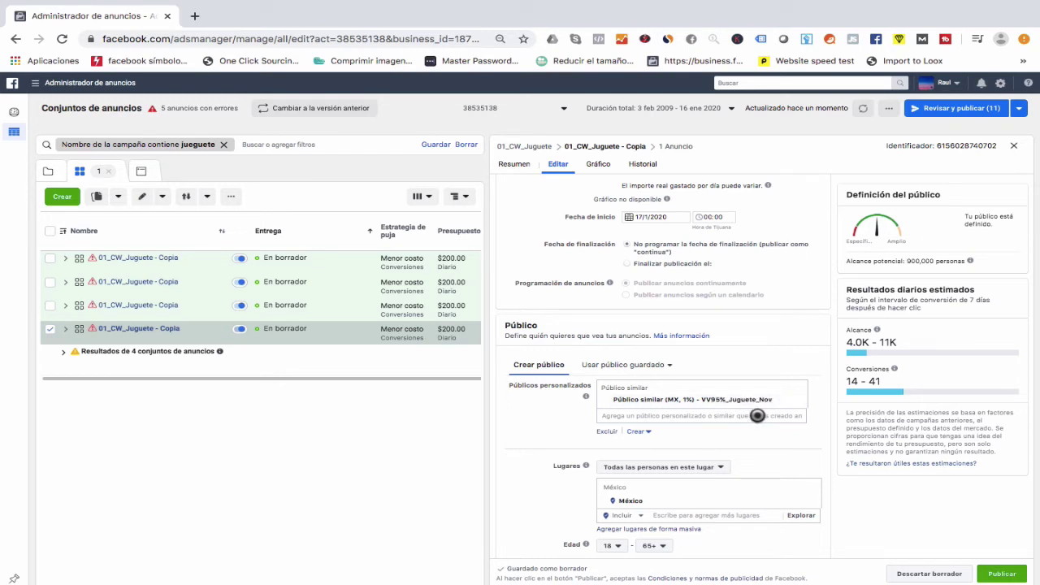
click(798, 400)
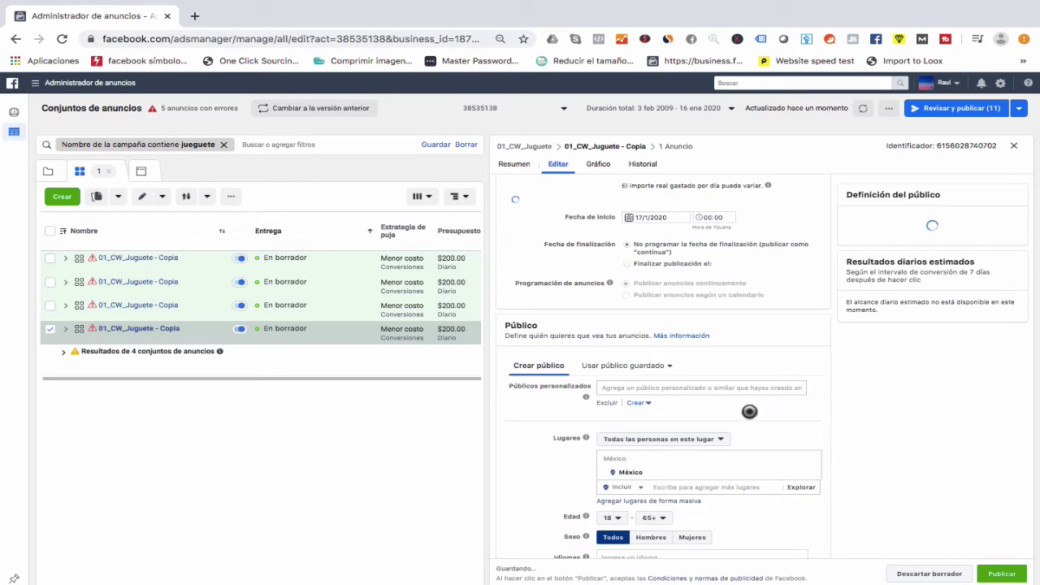
click(716, 387)
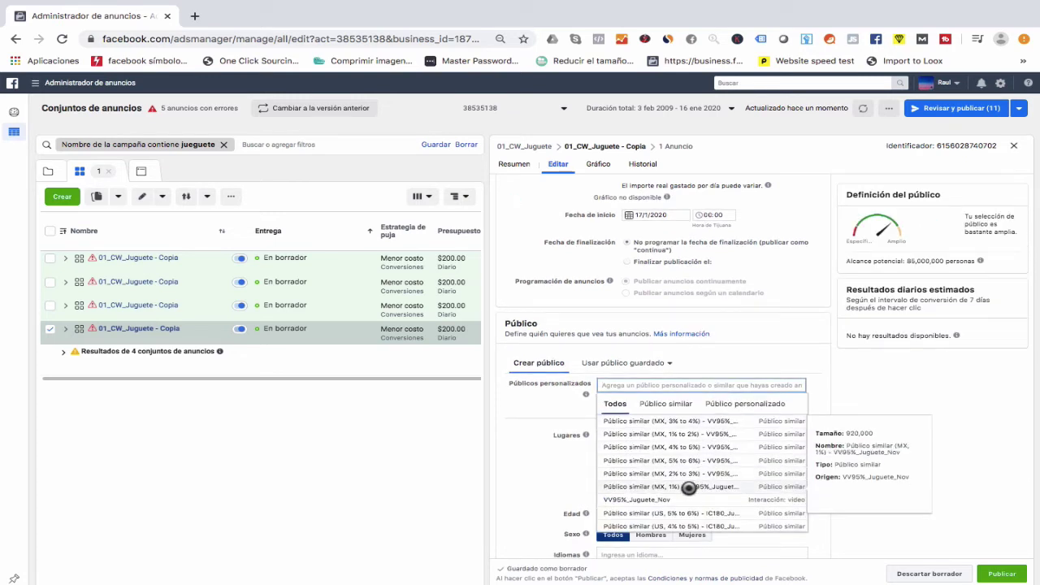
click(699, 434)
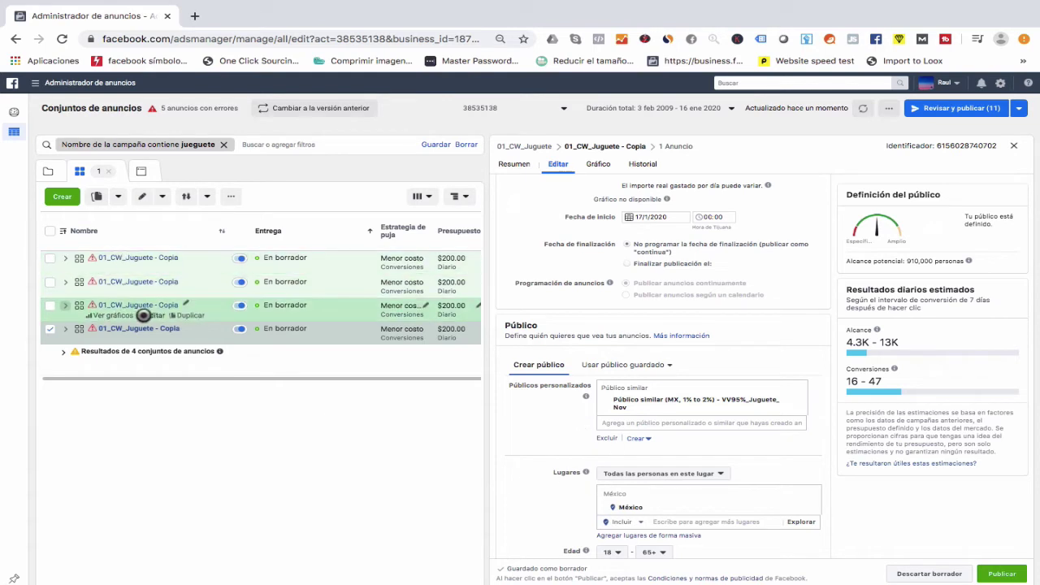
- Replace the third listed copy's MX 1% lookalike with Público similar (MX, 3% to 4%) - VV95%_Juguete_Nov
click(149, 317)
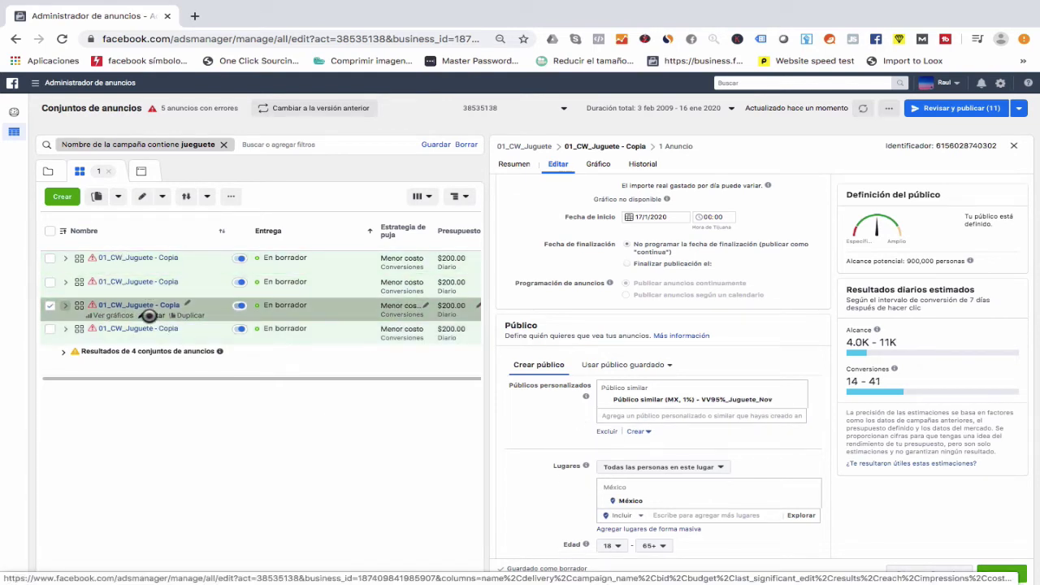
click(679, 416)
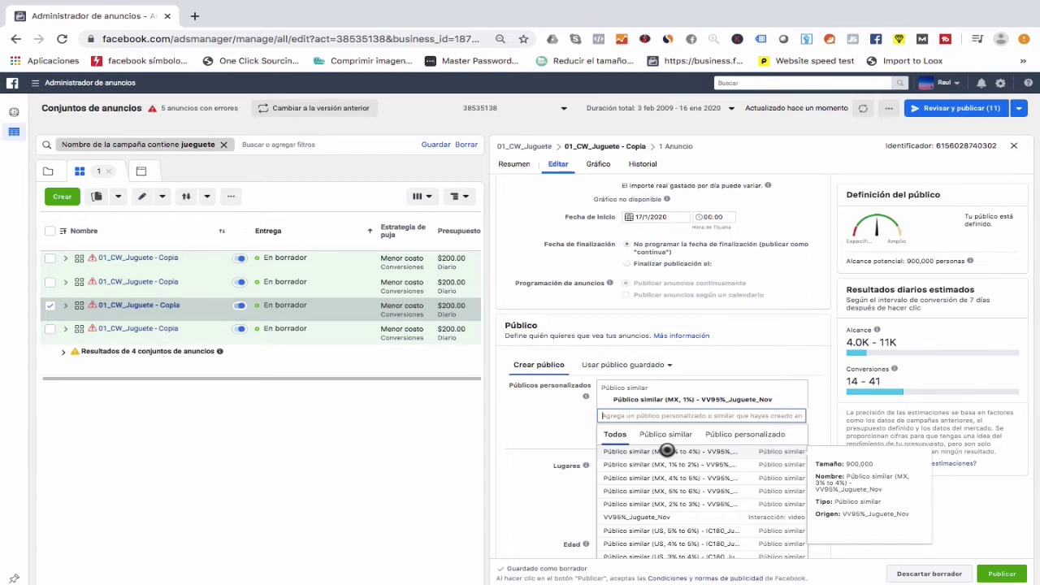
click(666, 450)
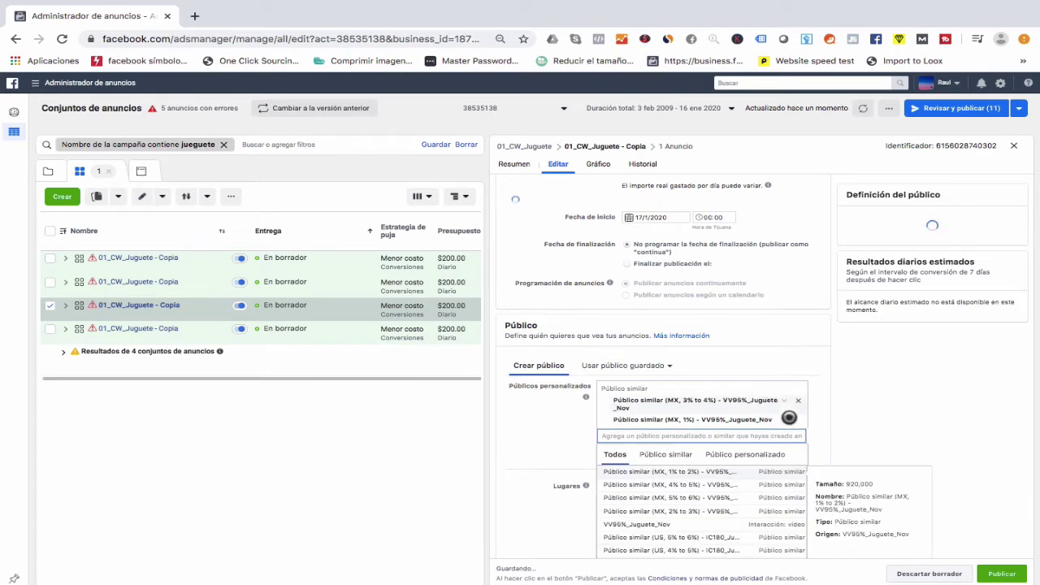
click(789, 416)
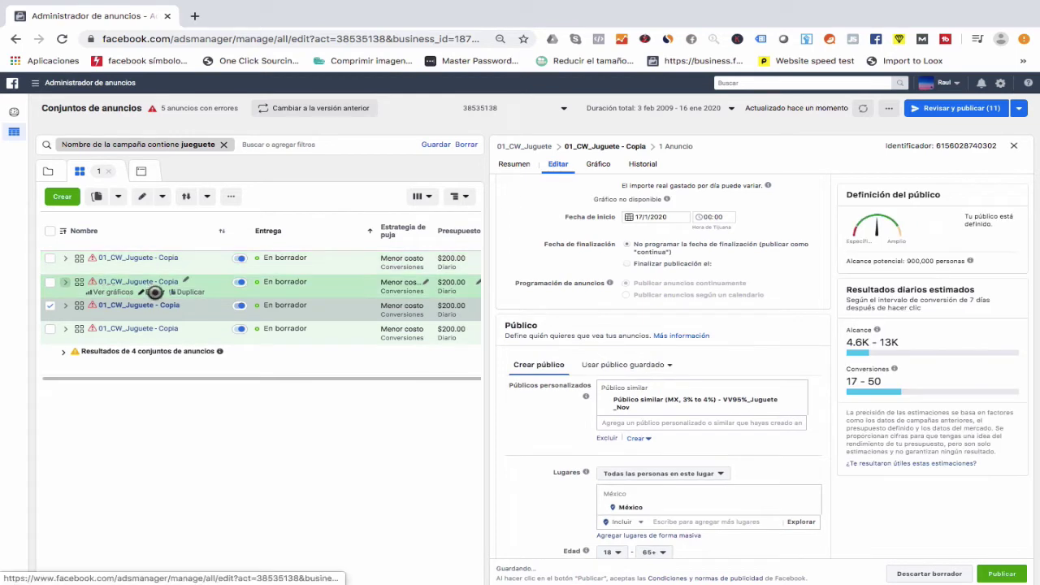
- Replace the second listed copy's MX 1% lookalike with Público similar (MX, 4% to 5%) - VV95%_Juguete_Nov
click(155, 292)
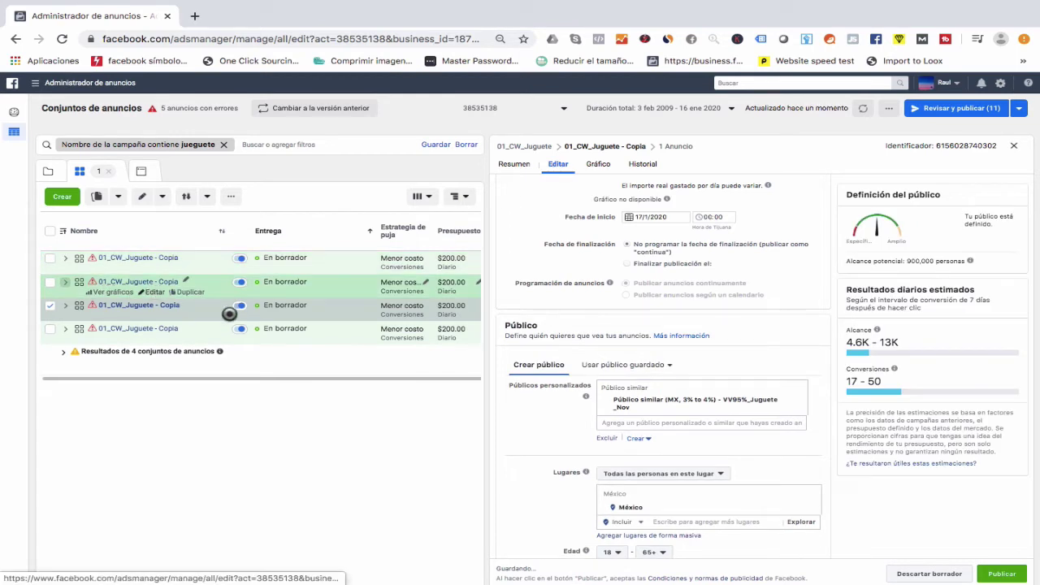
click(733, 417)
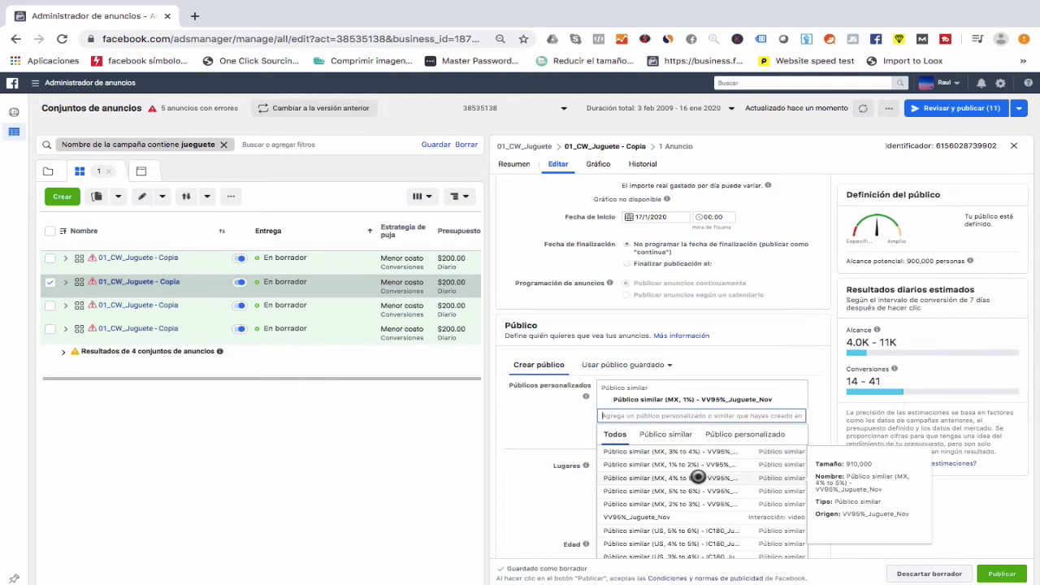
click(698, 477)
click(609, 437)
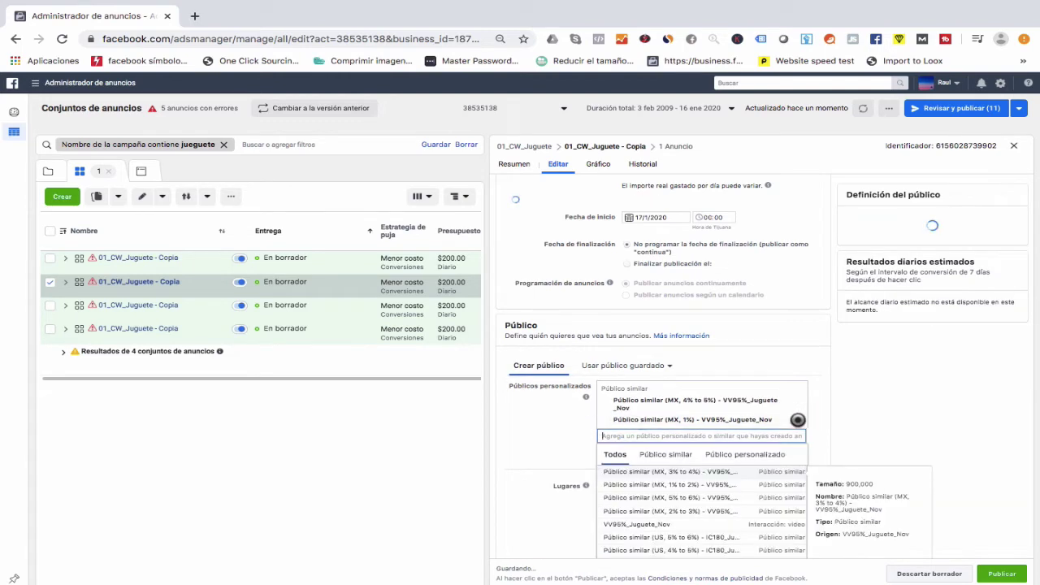
click(797, 420)
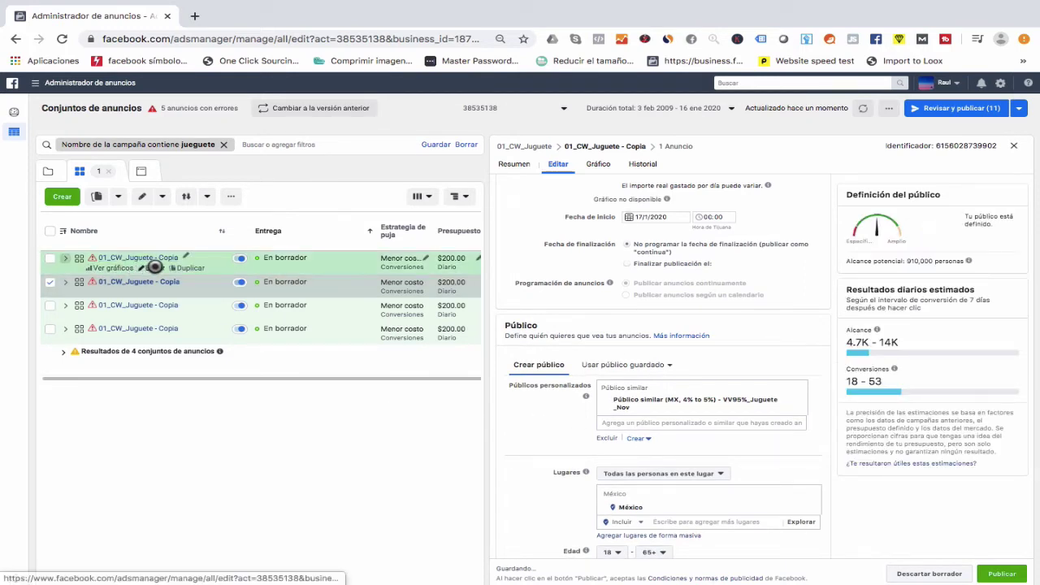
- Replace the first listed copy's MX 1% lookalike with Público similar (MX, 5% to 6%) - VV95%_Juguete_Nov
click(154, 267)
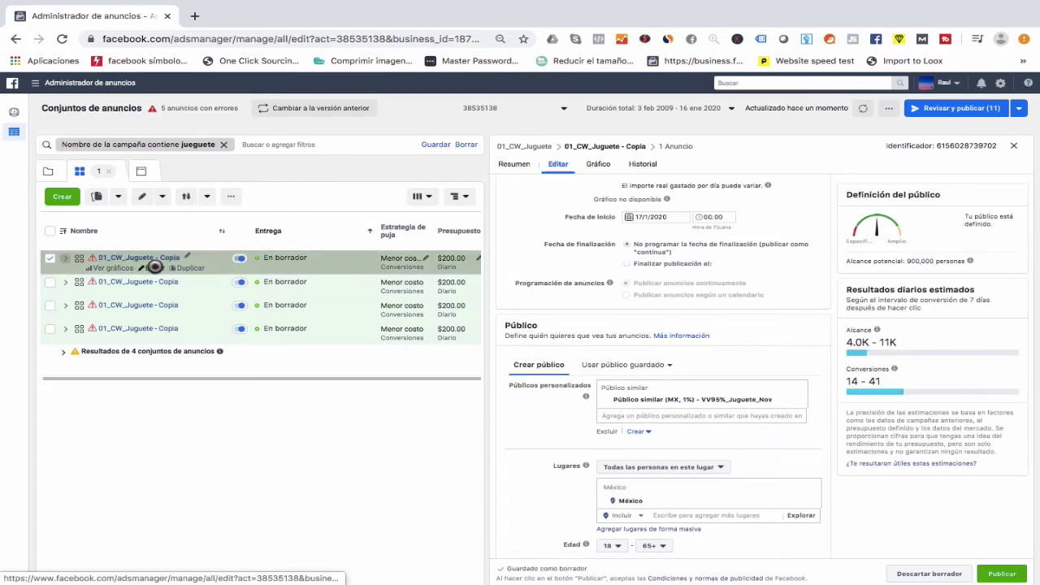
click(799, 398)
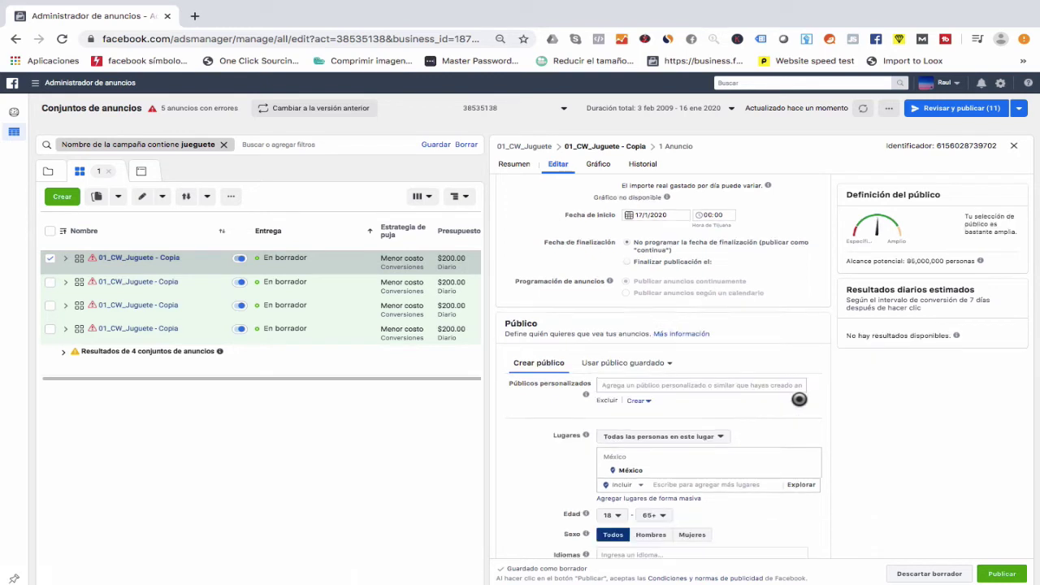
click(744, 386)
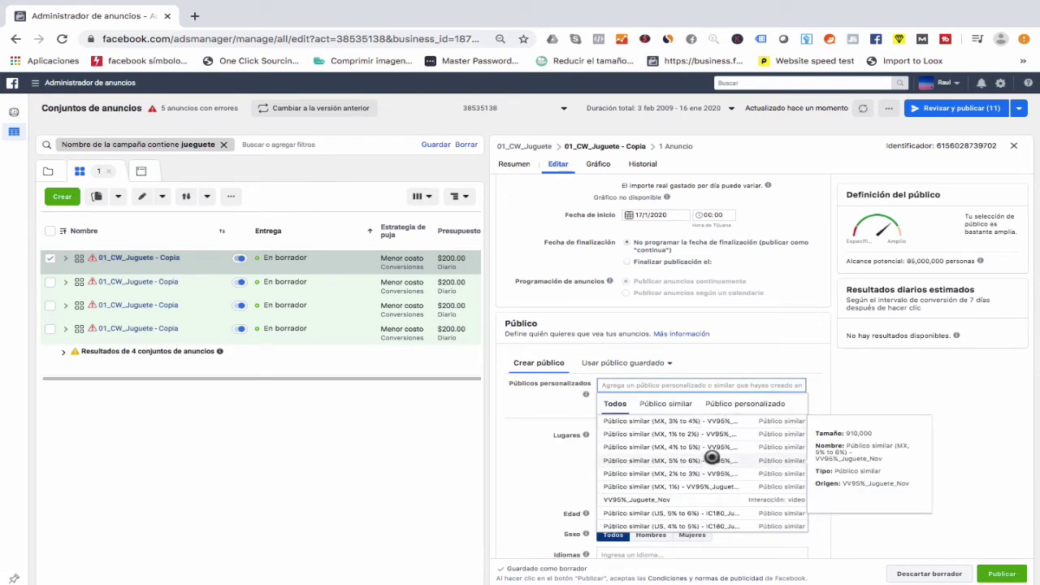
click(712, 458)
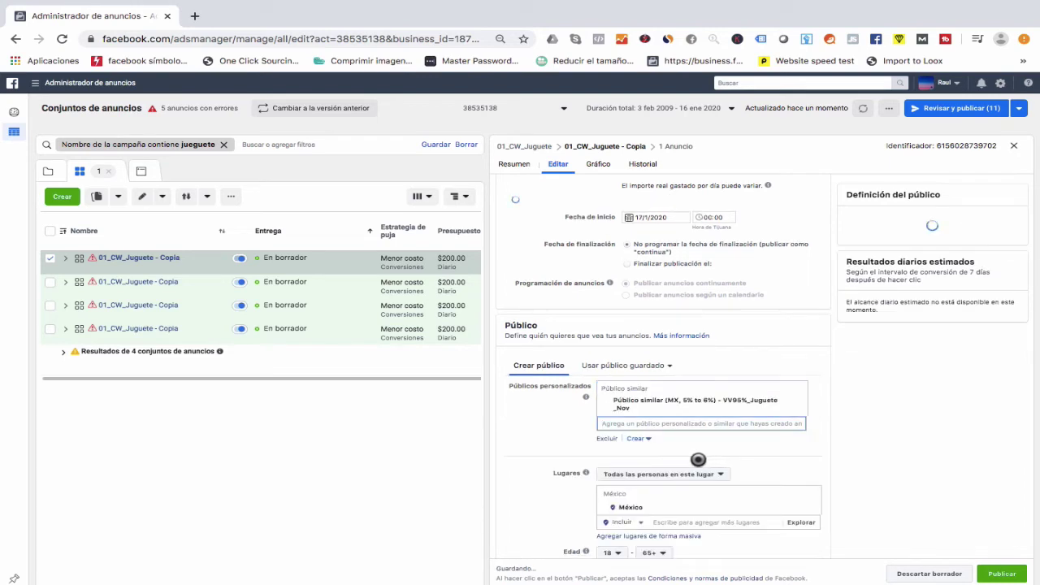
click(556, 429)
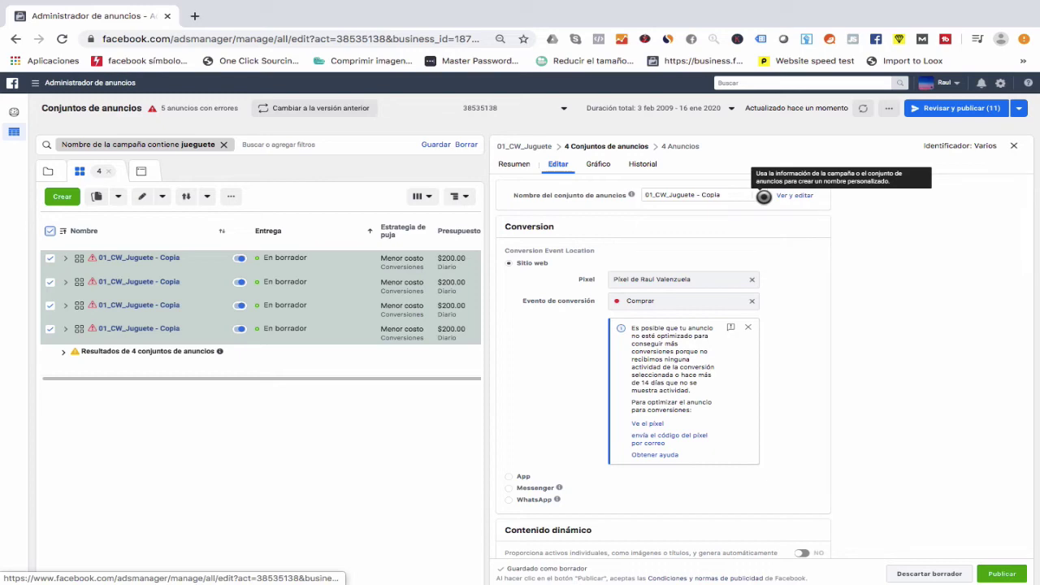
- Rename the four selected ad sets from existing information, using each one's included custom audience (Públicos personalizados (incluidos))
click(764, 197)
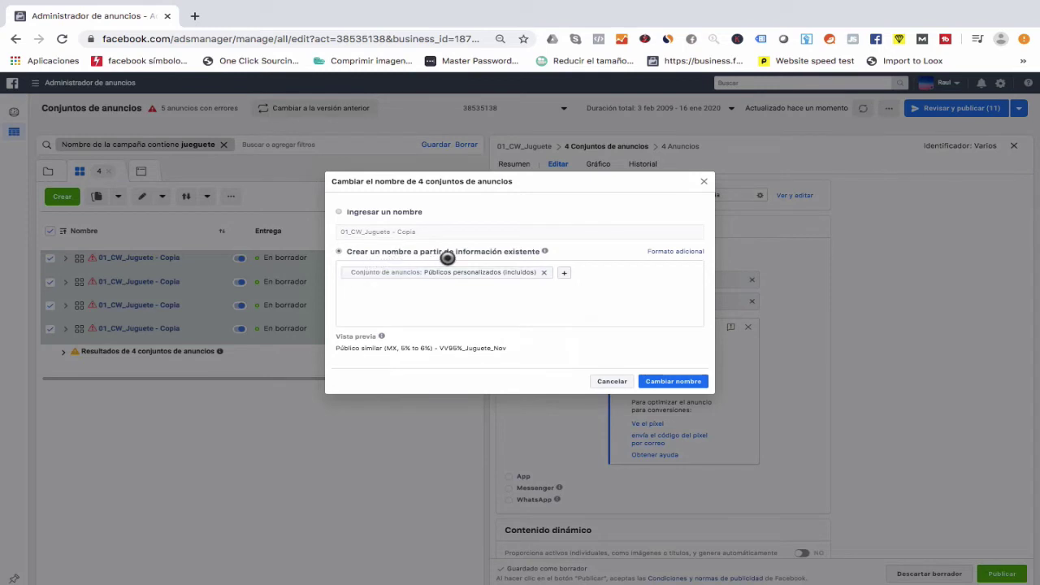
mouse_move(553, 251)
click(682, 382)
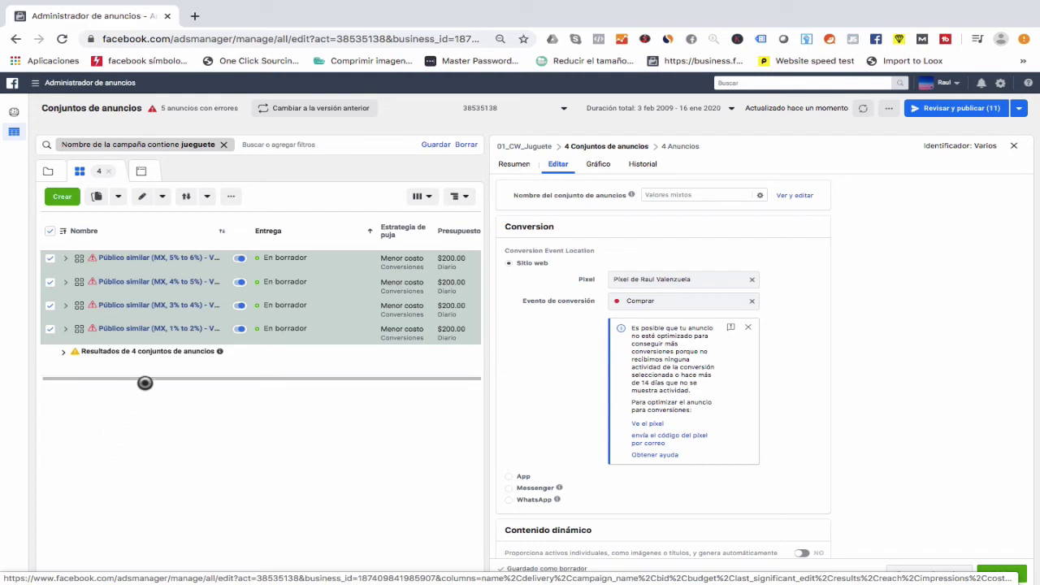
mouse_move(220, 339)
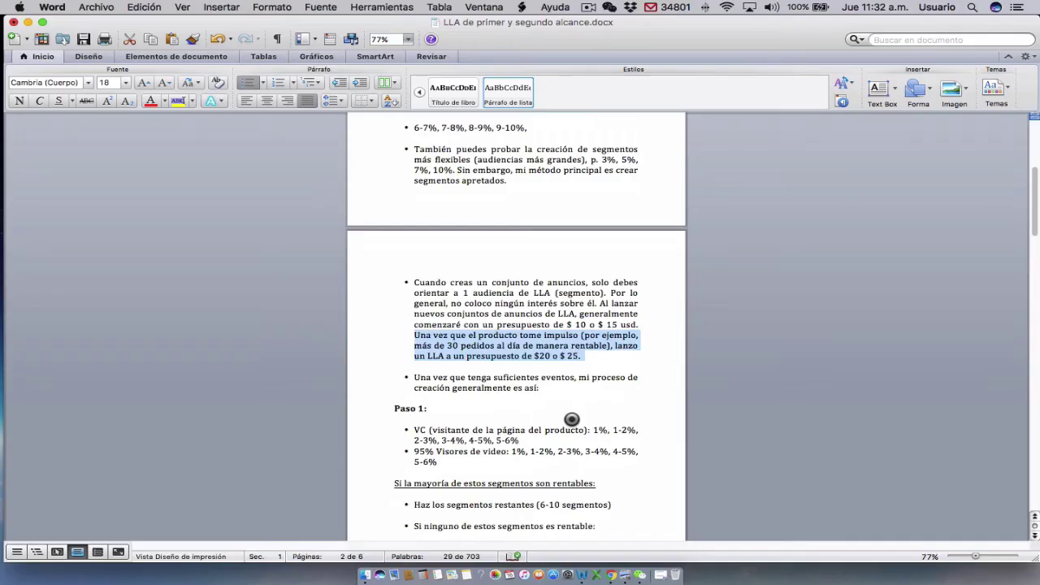
- Switch to the Word document on LLA audiences and review the creation-process introduction and the first-reach guidelines, highlighting each passage
scroll(572, 419, down, 3)
scroll(572, 420, down, 1)
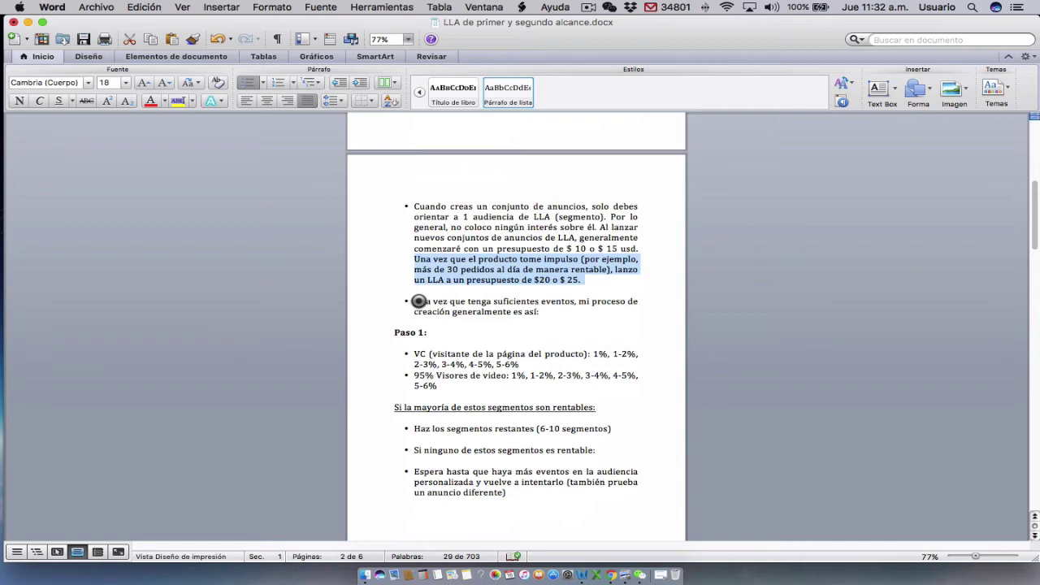
drag(414, 301, 560, 307)
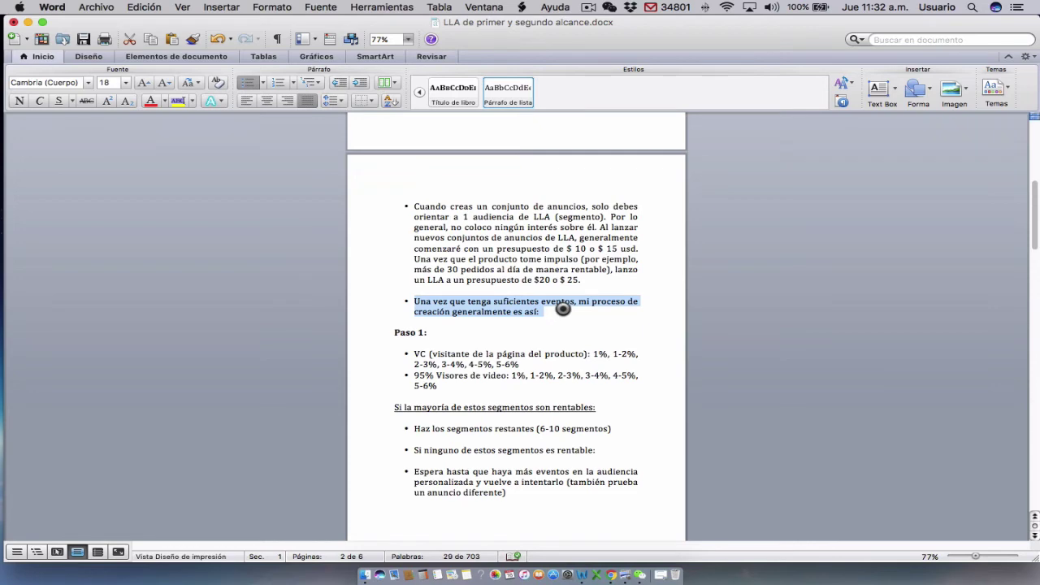
scroll(562, 309, up, 10)
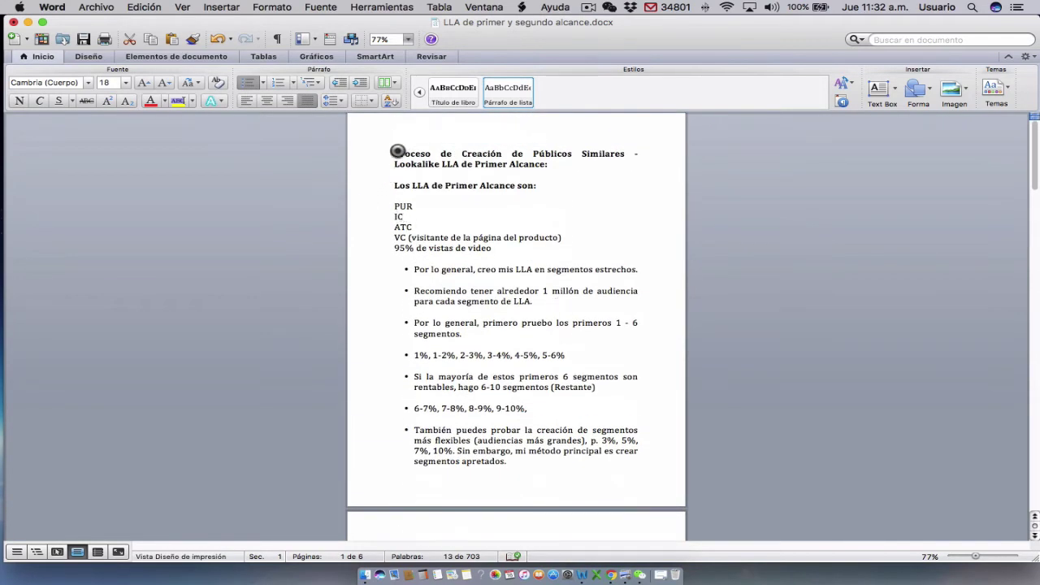
drag(391, 186, 511, 467)
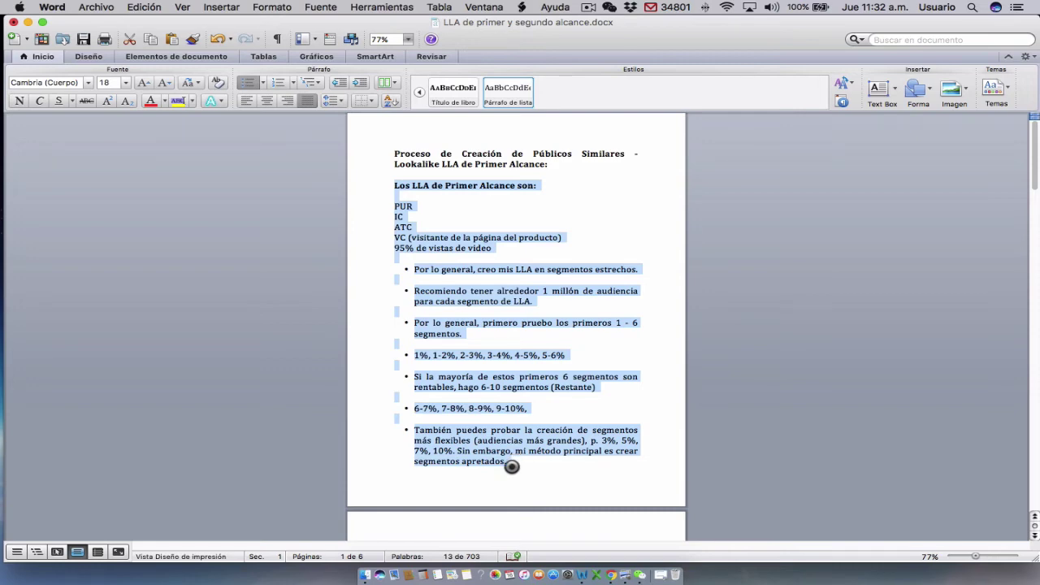
scroll(510, 465, down, 5)
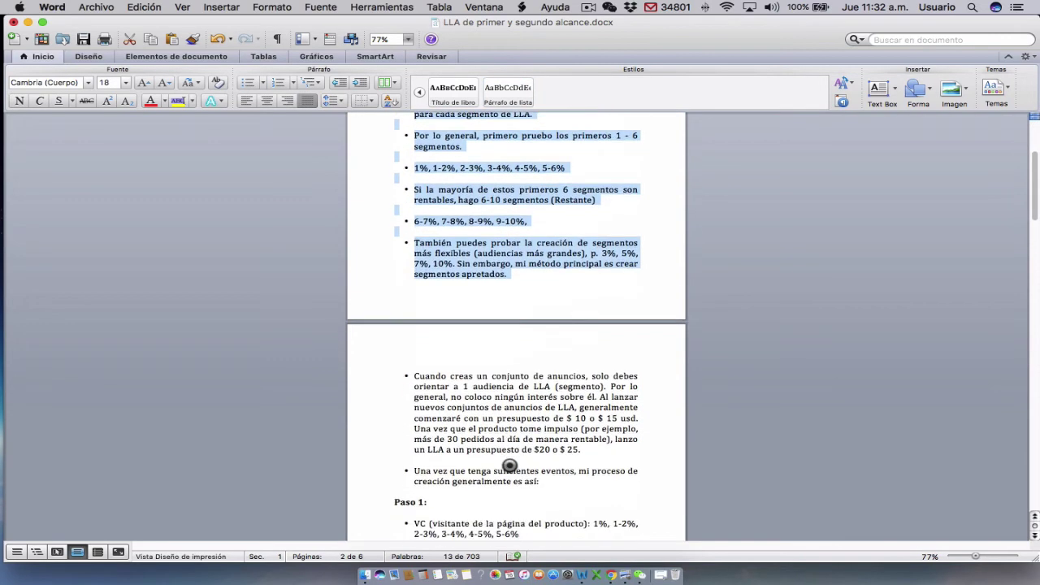
scroll(510, 466, down, 5)
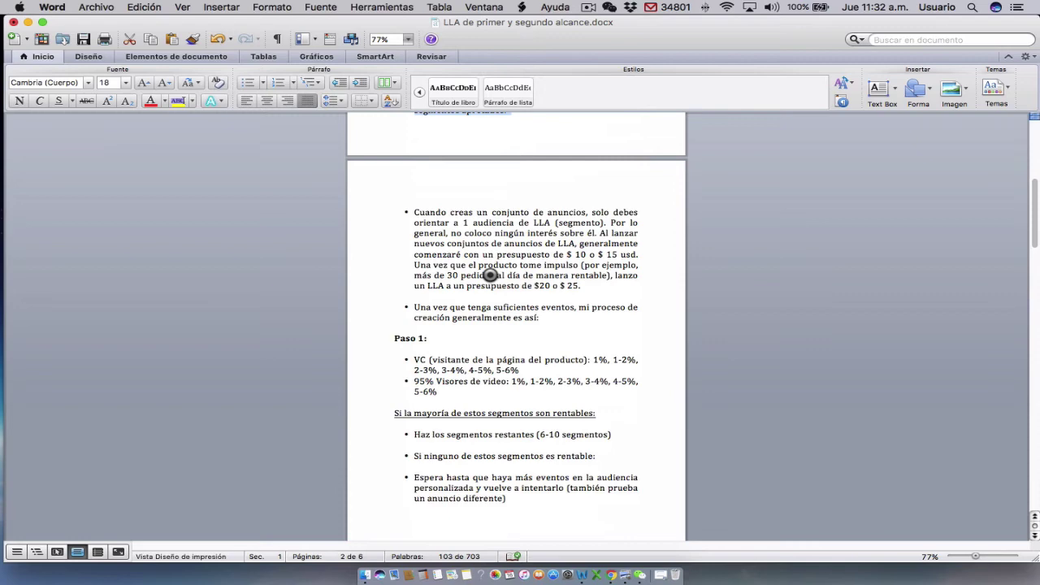
scroll(483, 268, down, 2)
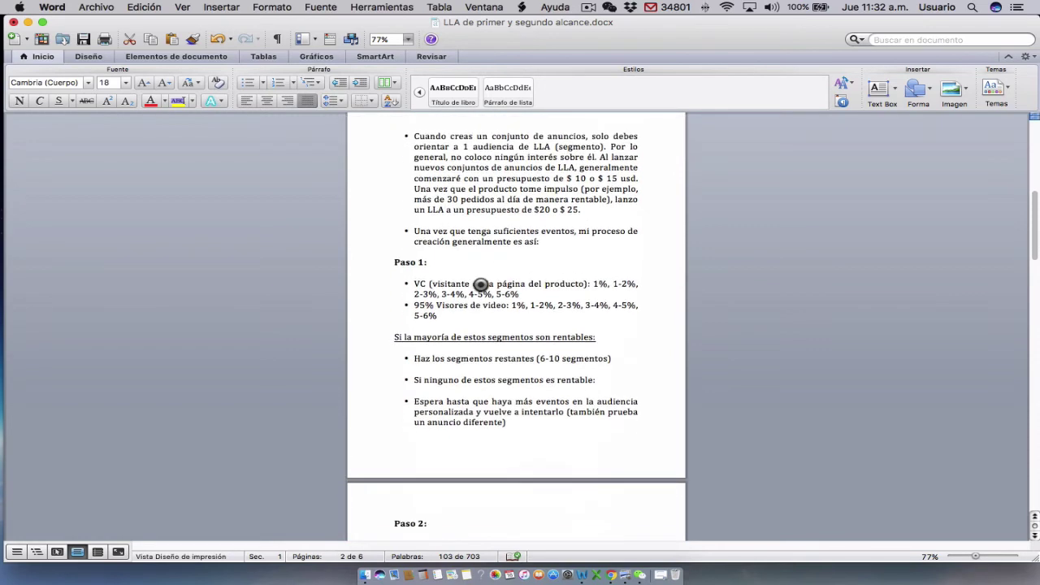
- Review the VC and 95% video viewer lookalike segments under Paso 1, highlighting each bullet and the VC label
click(413, 284)
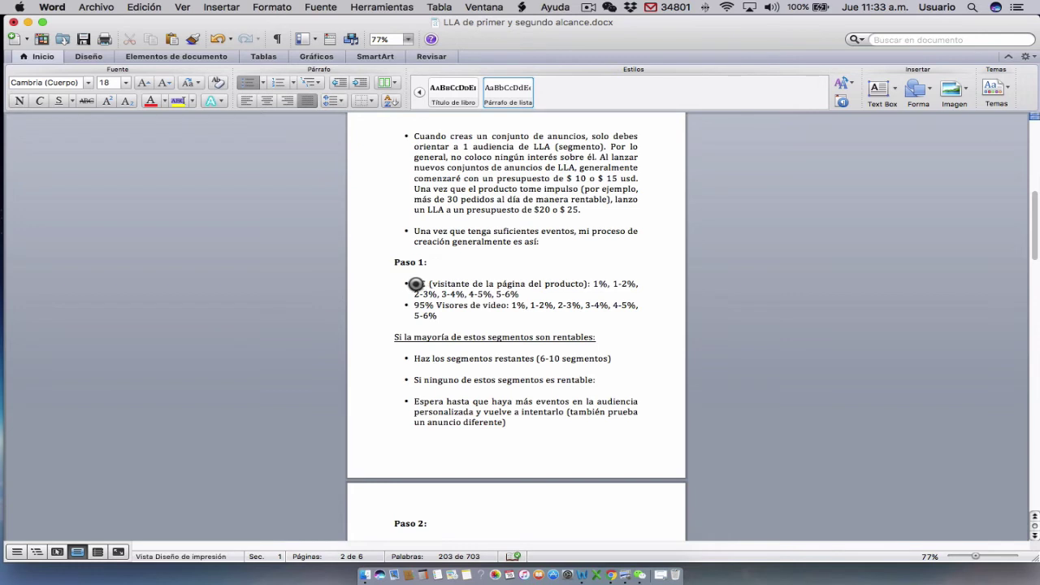
drag(432, 283, 589, 284)
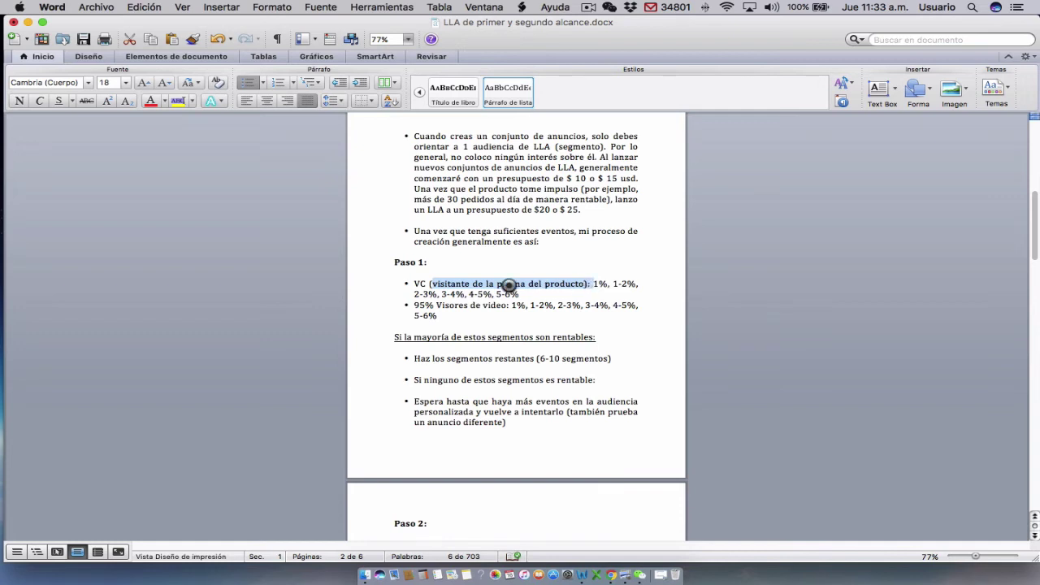
drag(410, 284, 517, 294)
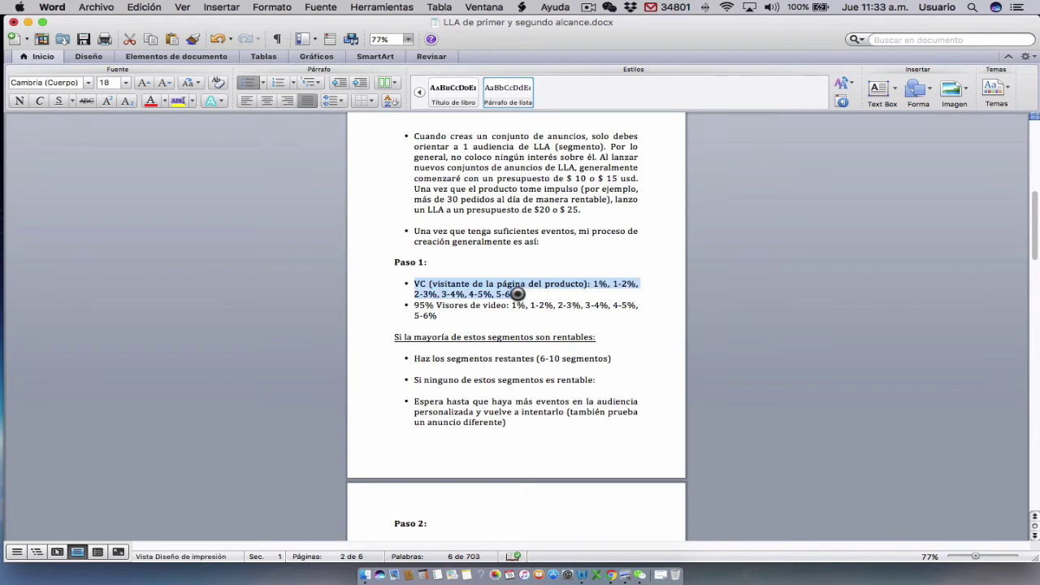
click(411, 303)
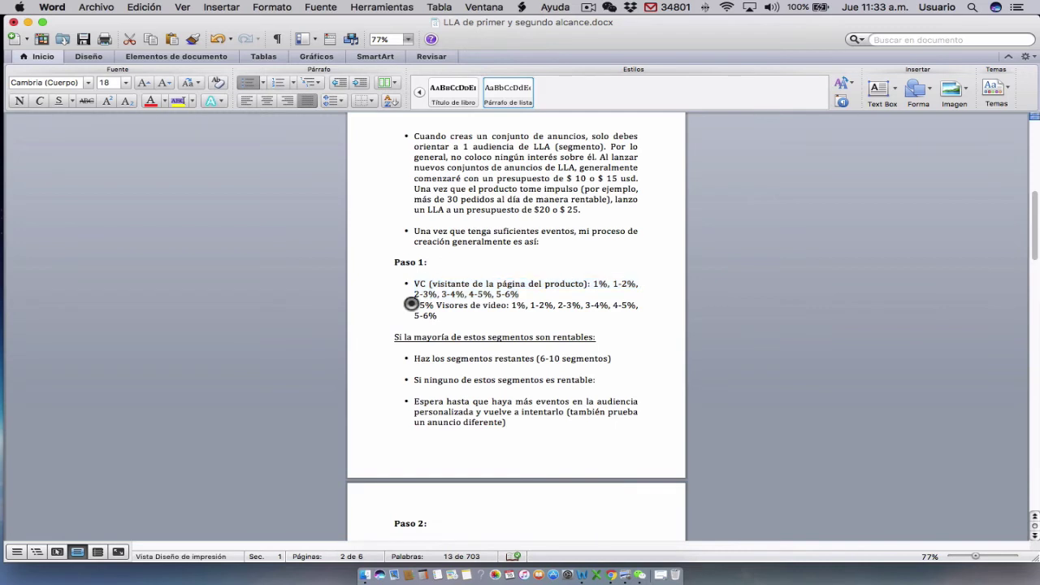
drag(411, 304, 431, 304)
drag(431, 305, 440, 315)
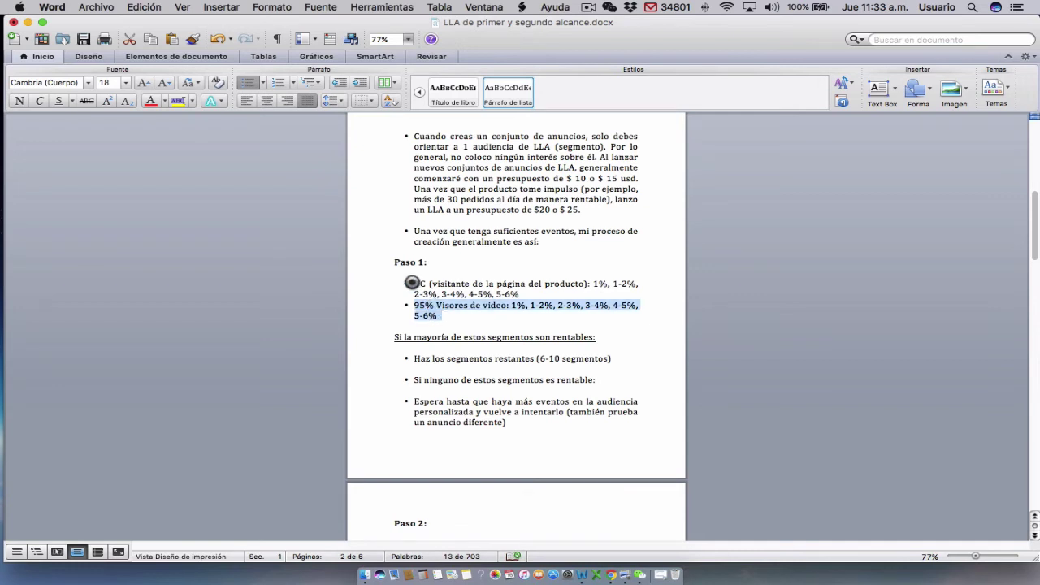
drag(412, 283, 439, 315)
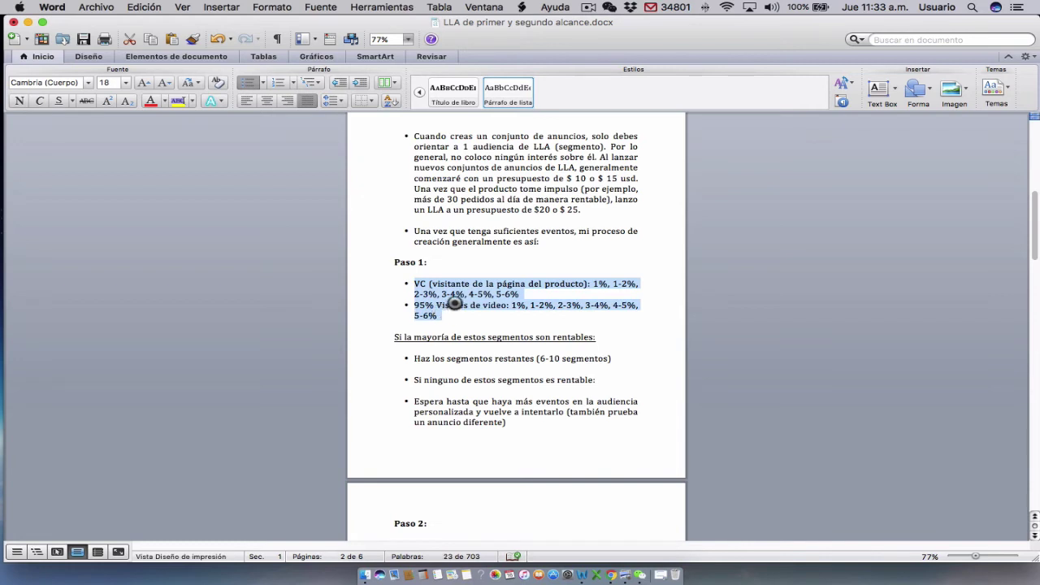
click(453, 303)
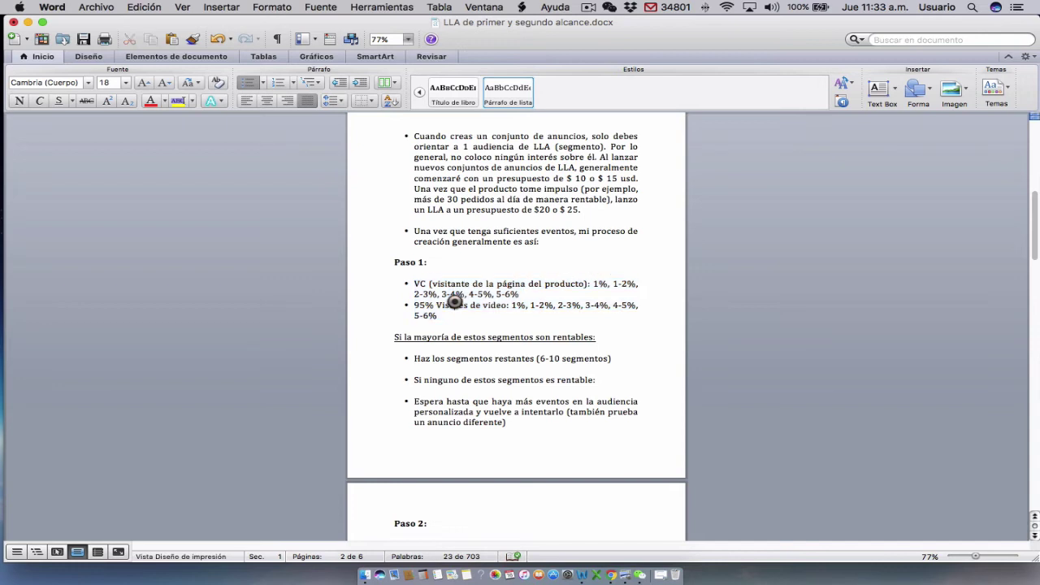
double_click(422, 283)
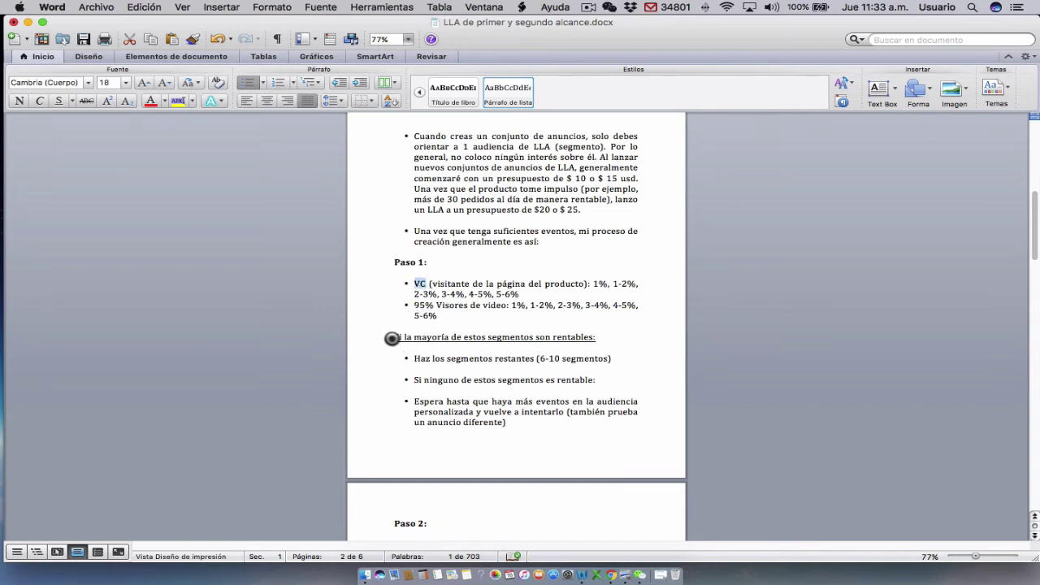
- Highlight the rule for when most Paso 1 segments are profitable and its instruction on the remaining 6-10 segments
drag(393, 338, 576, 339)
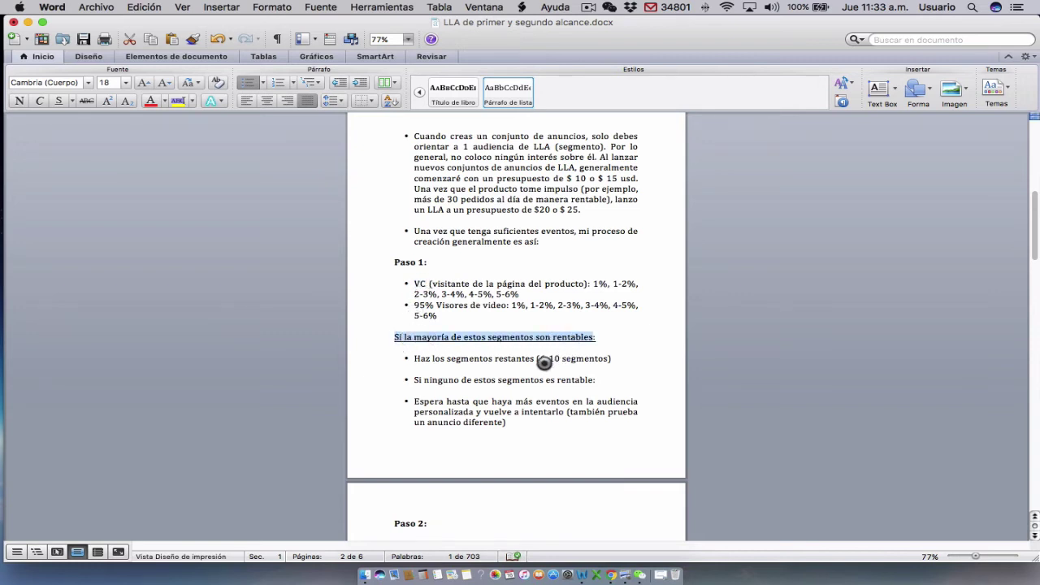
scroll(541, 364, down, 3)
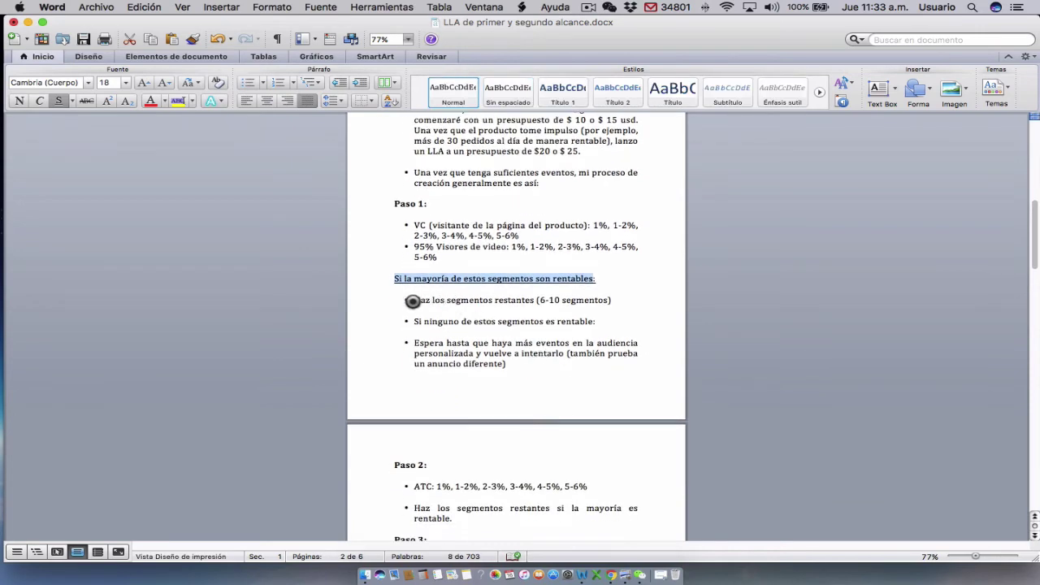
drag(413, 302, 534, 305)
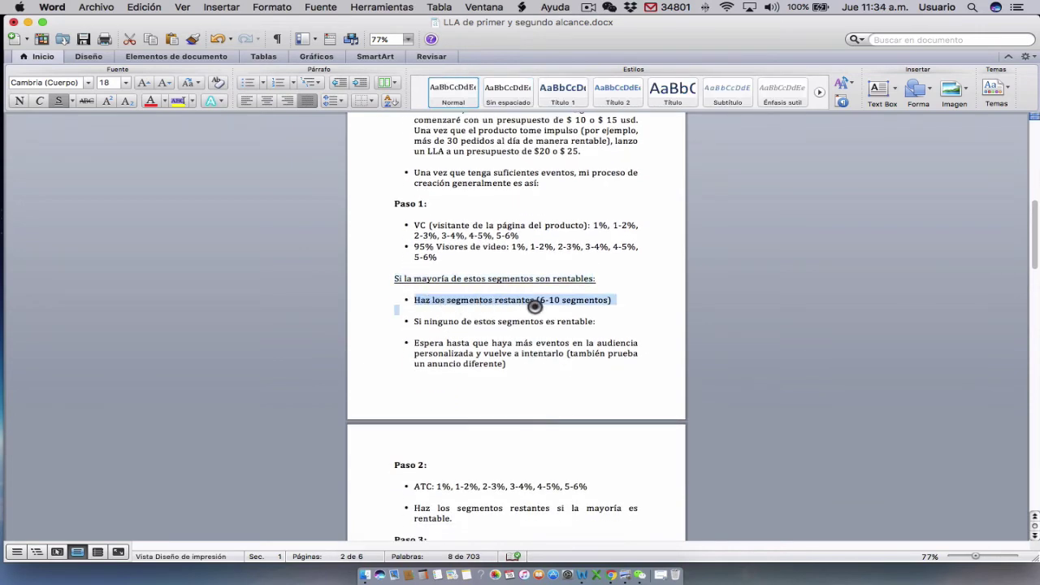
click(537, 300)
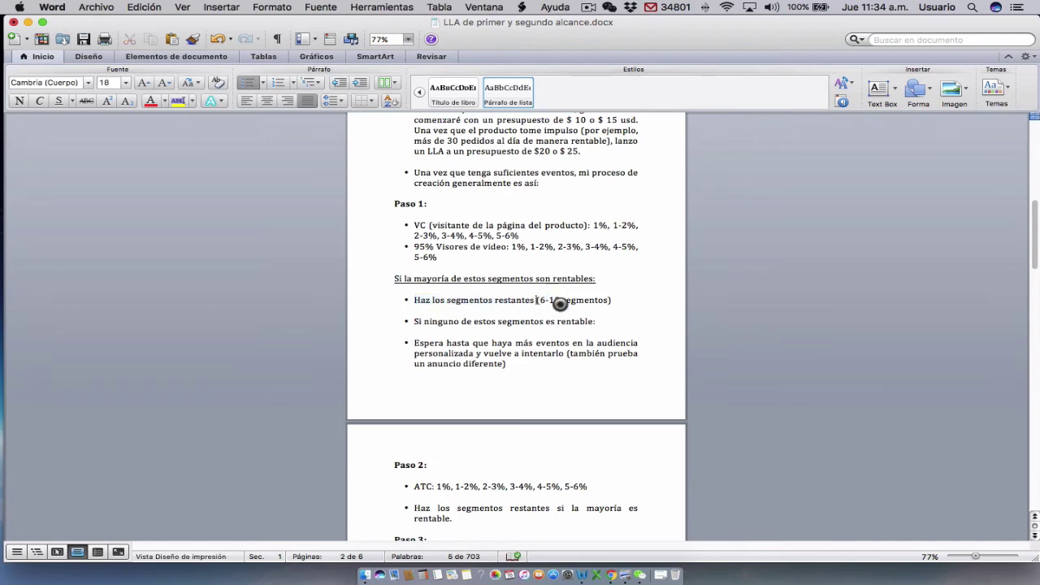
drag(617, 299, 523, 311)
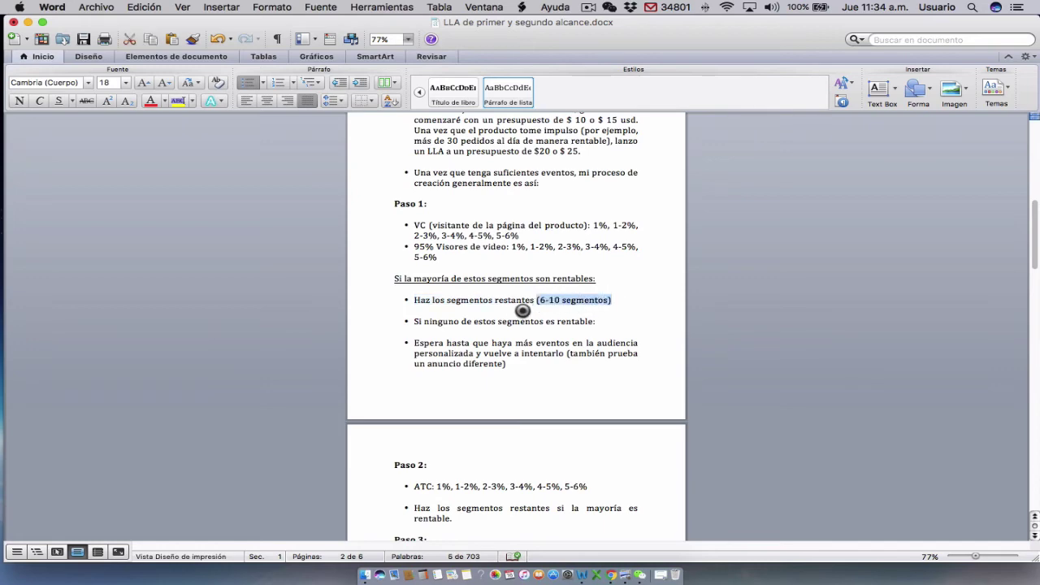
scroll(512, 312, down, 2)
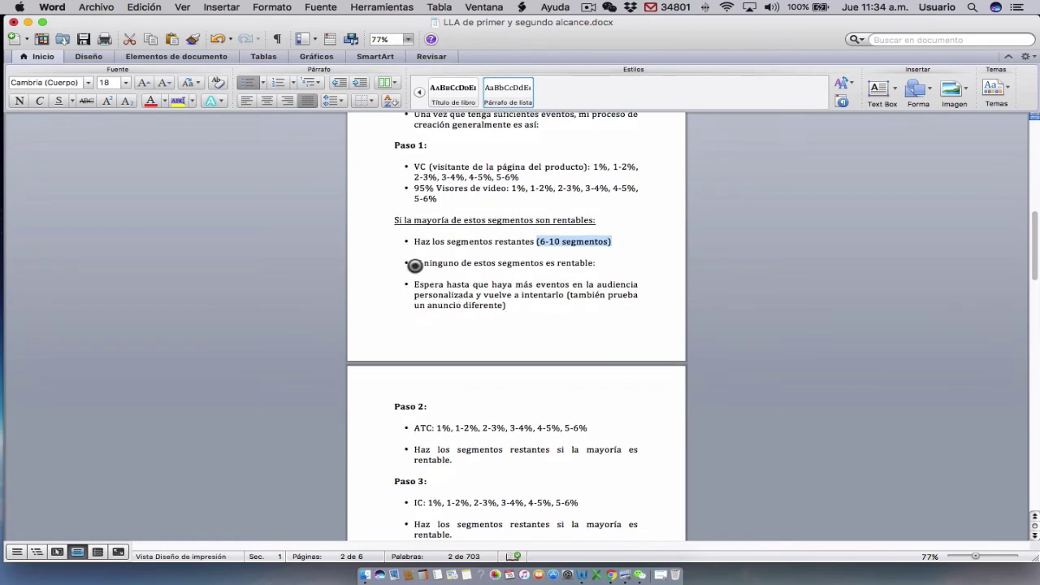
- Highlight the case where no segment is profitable, including the advice to wait for more events and test a different ad
drag(414, 263, 602, 263)
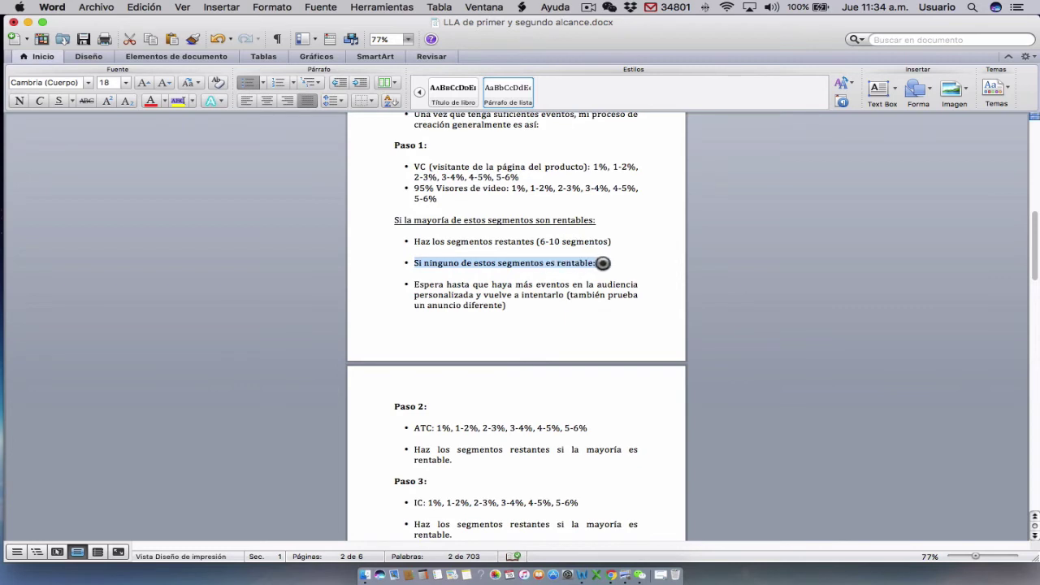
click(414, 284)
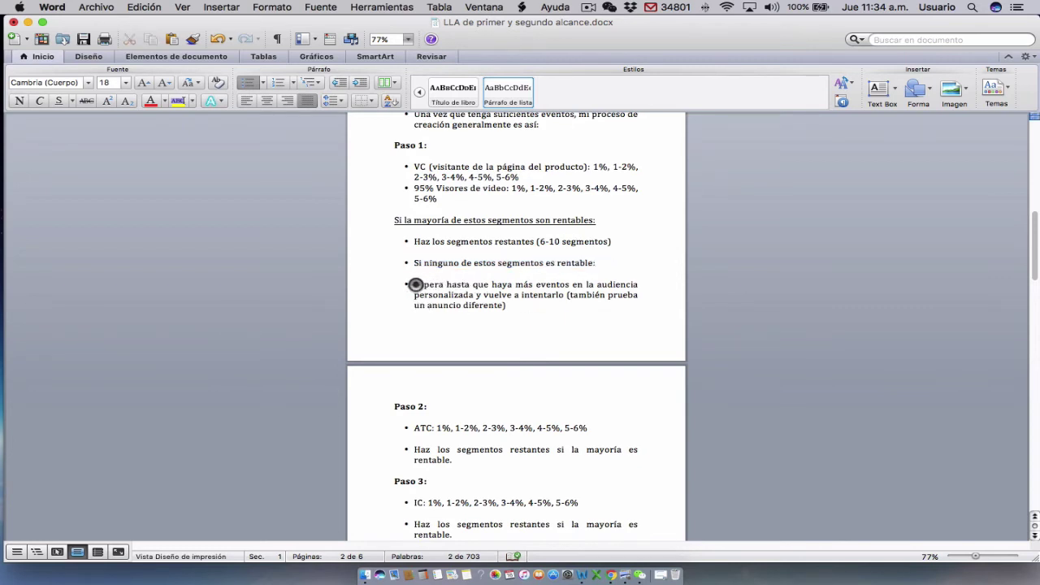
drag(415, 284, 564, 295)
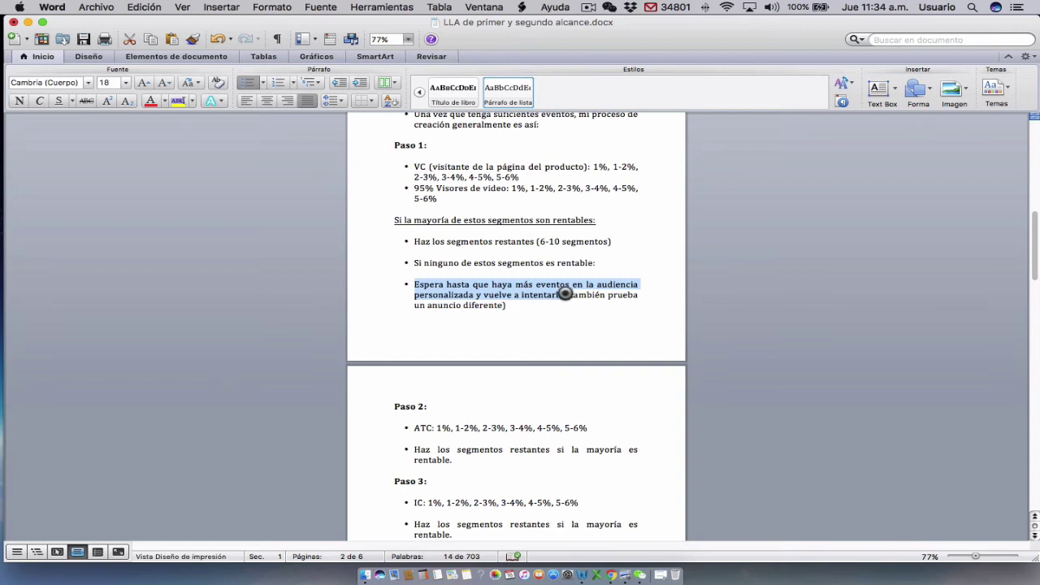
click(564, 295)
drag(564, 295, 513, 305)
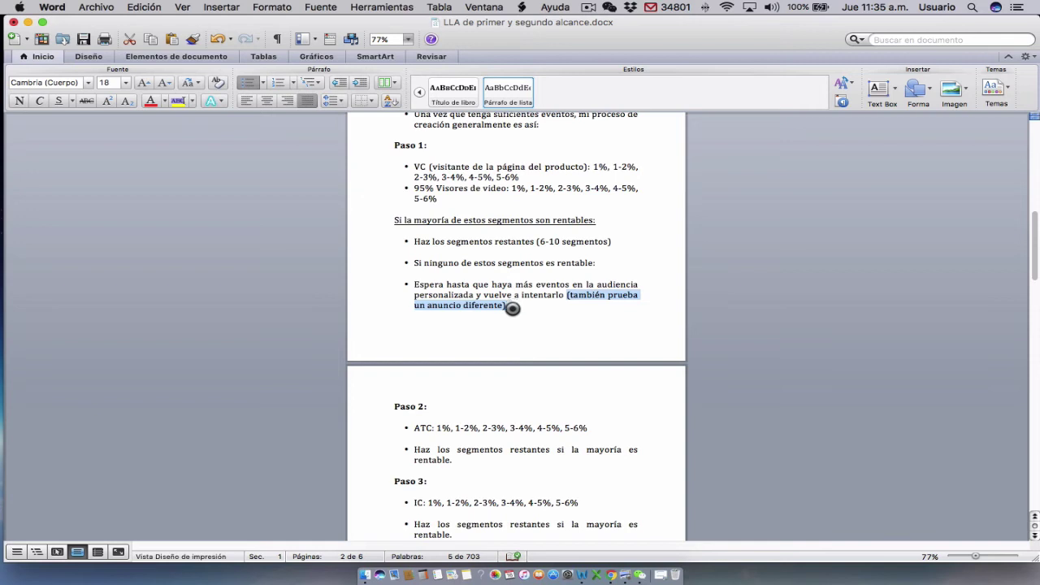
- Compare Paso 1 with Paso 2, highlighting both headings and the 95% Visores de video audience
scroll(492, 336, down, 2)
scroll(487, 240, up, 2)
drag(392, 148, 440, 145)
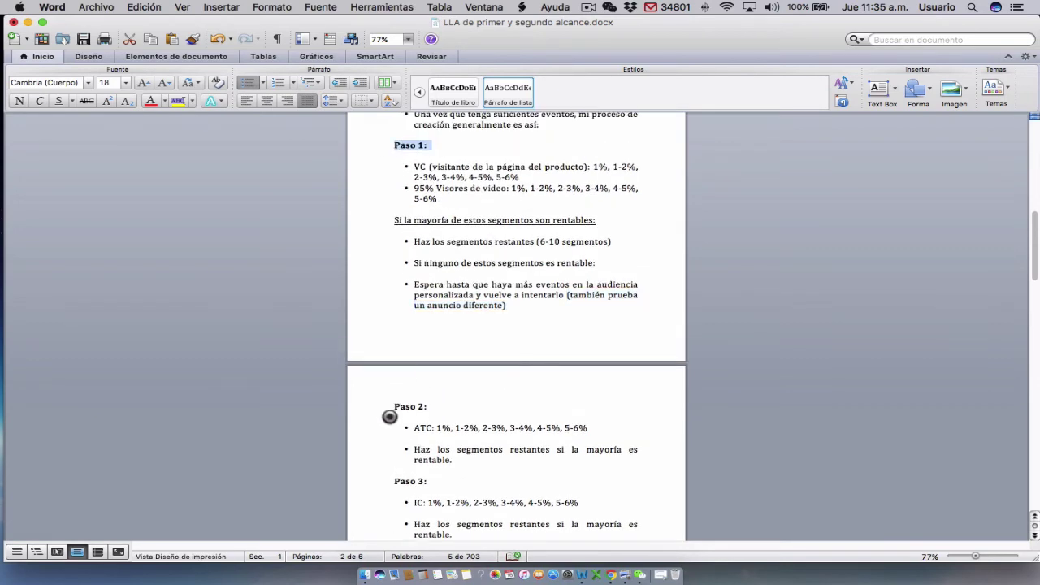
scroll(390, 413, down, 2)
drag(394, 372, 436, 378)
scroll(420, 399, down, 3)
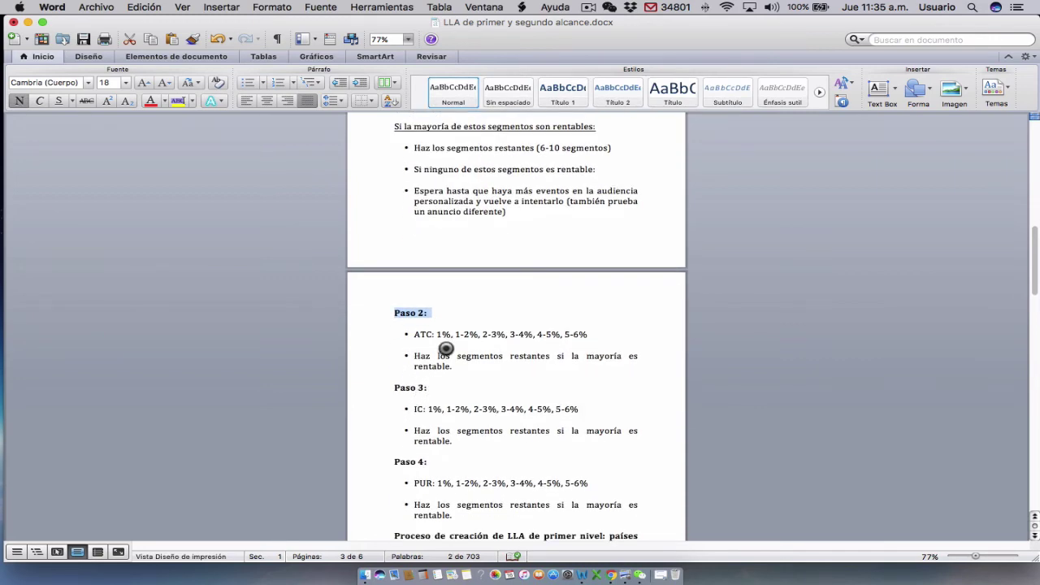
scroll(446, 348, up, 3)
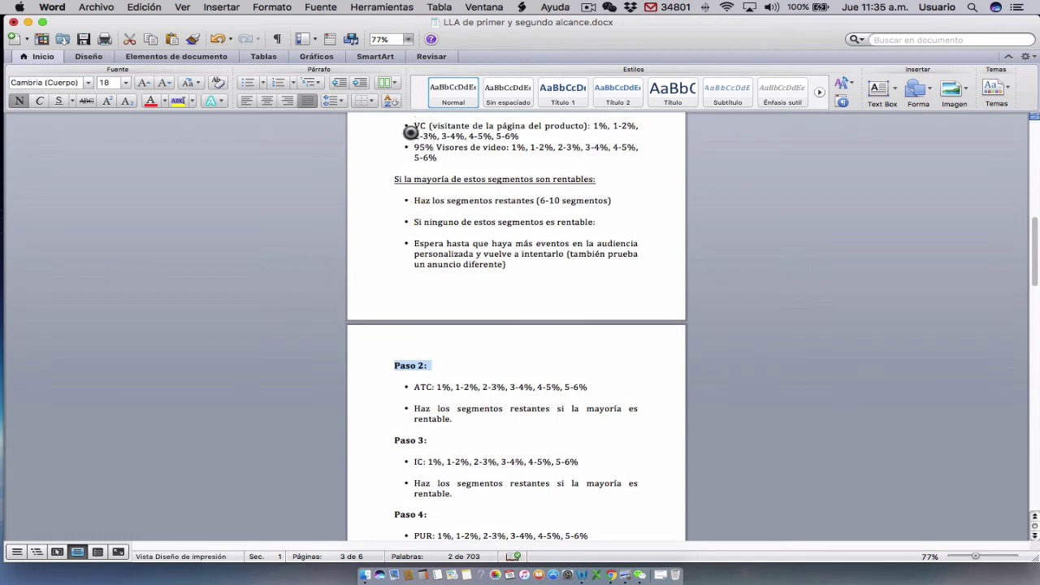
drag(416, 145, 508, 147)
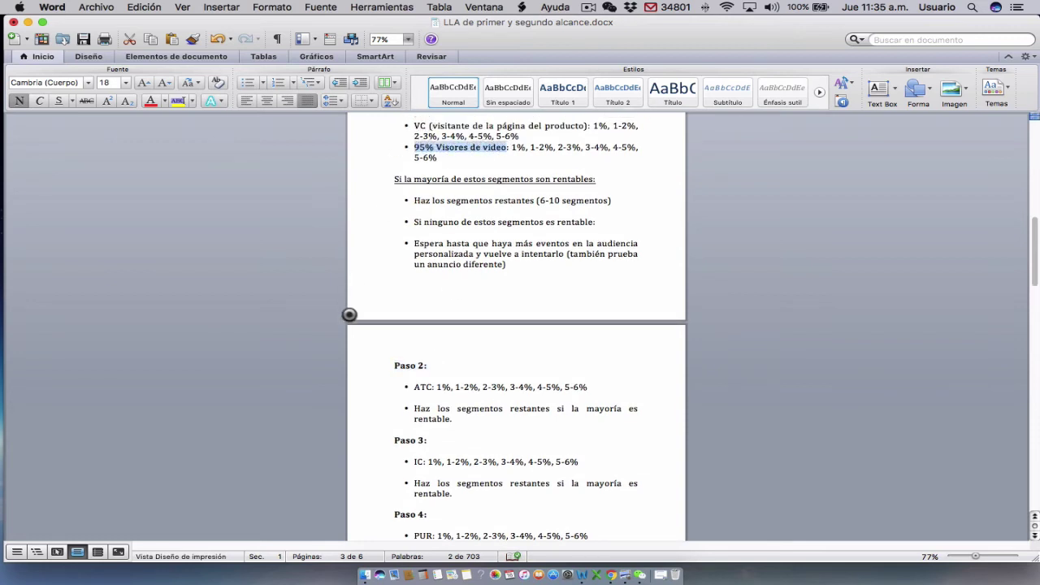
- Review the ATC bullet under Paso 2, highlighting the ATC label and its segment percentages from 1% to 5-6%
scroll(365, 313, down, 1)
scroll(369, 313, down, 3)
click(412, 299)
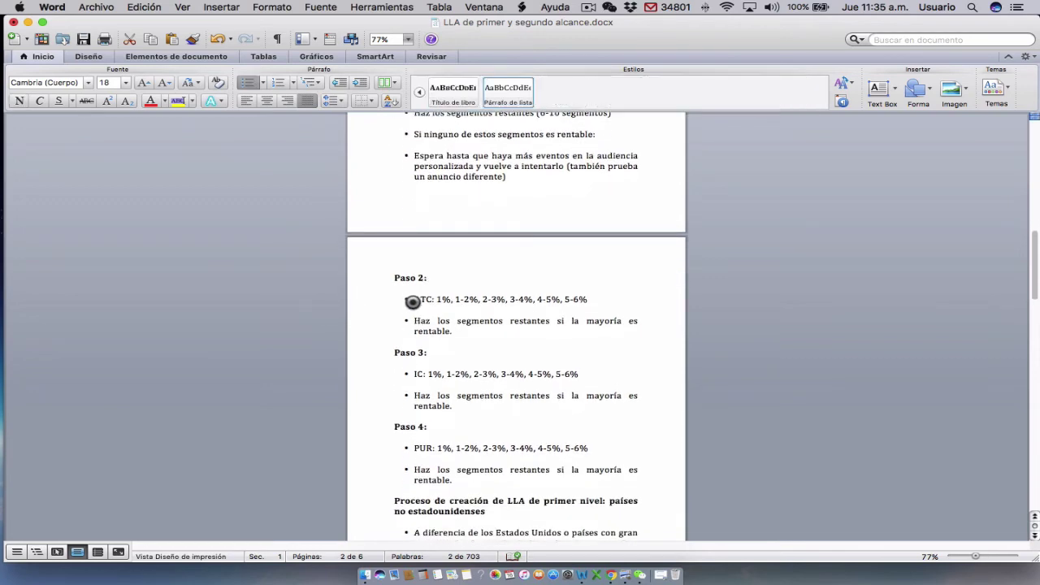
drag(415, 300, 431, 300)
scroll(414, 306, down, 1)
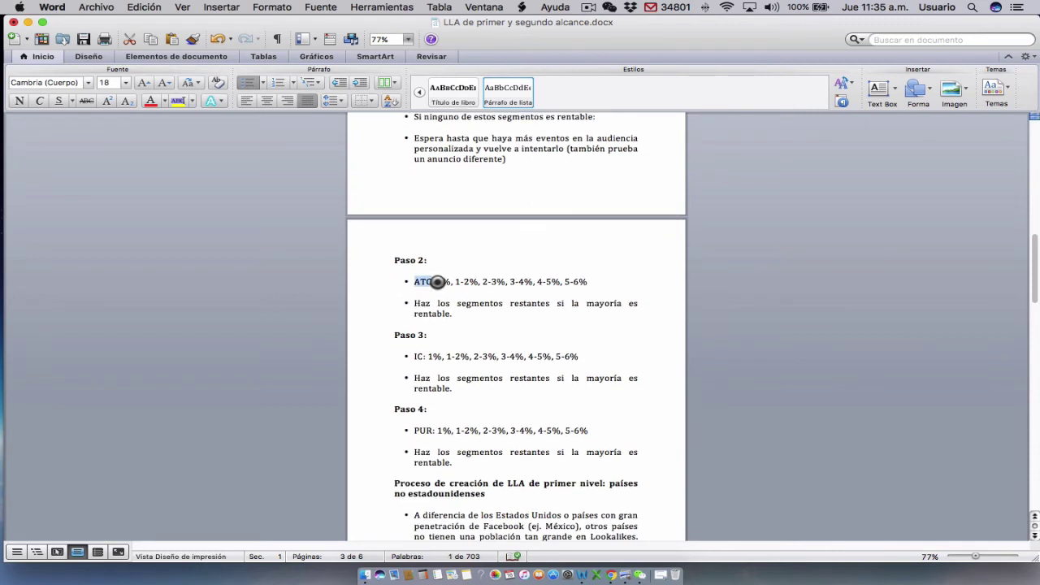
click(437, 282)
drag(437, 282, 585, 281)
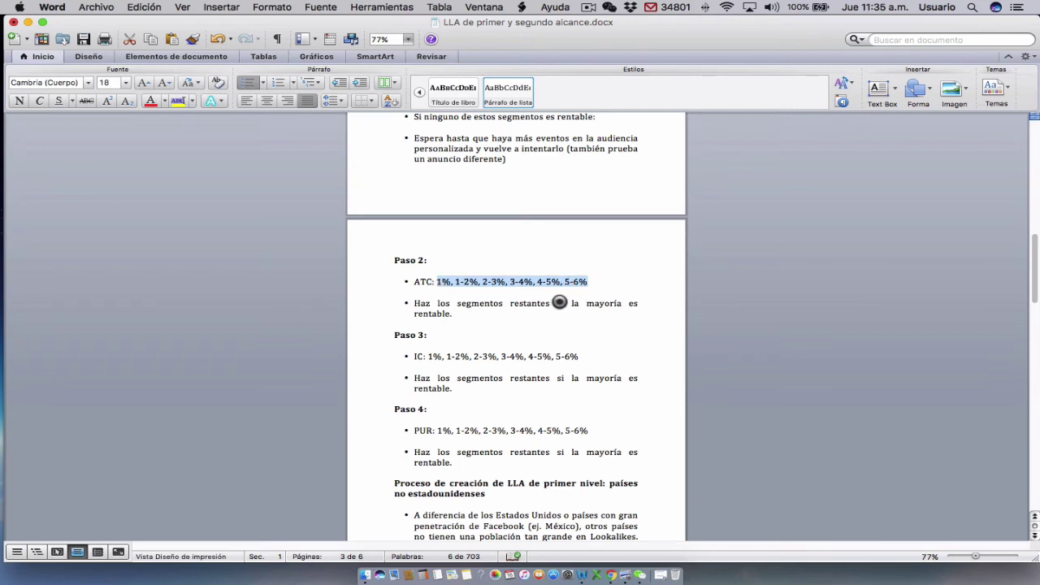
- Highlight the Paso 2 instruction to build the remaining segments if most are profitable
scroll(559, 302, down, 1)
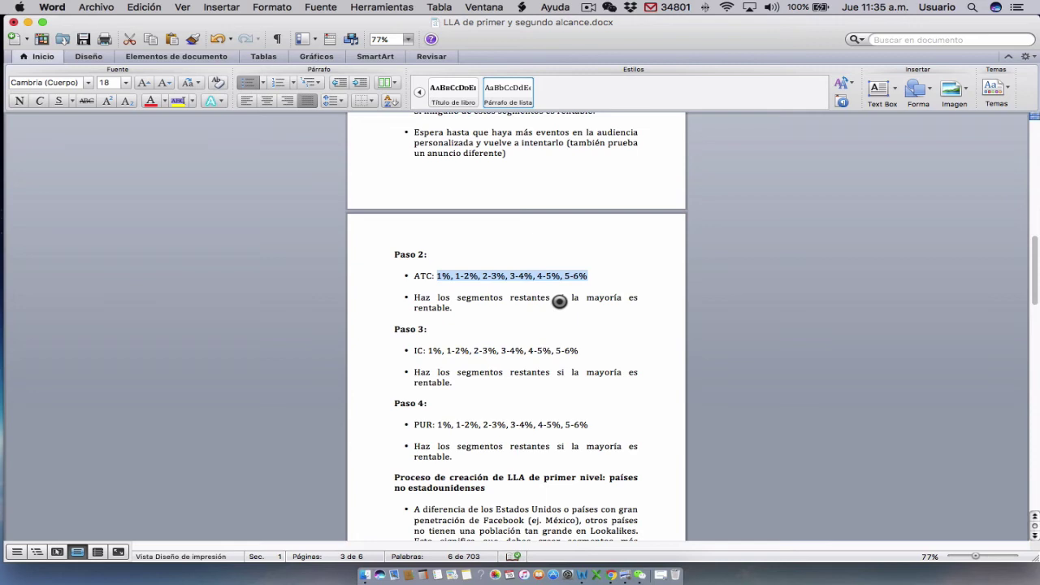
click(422, 297)
drag(422, 296, 625, 306)
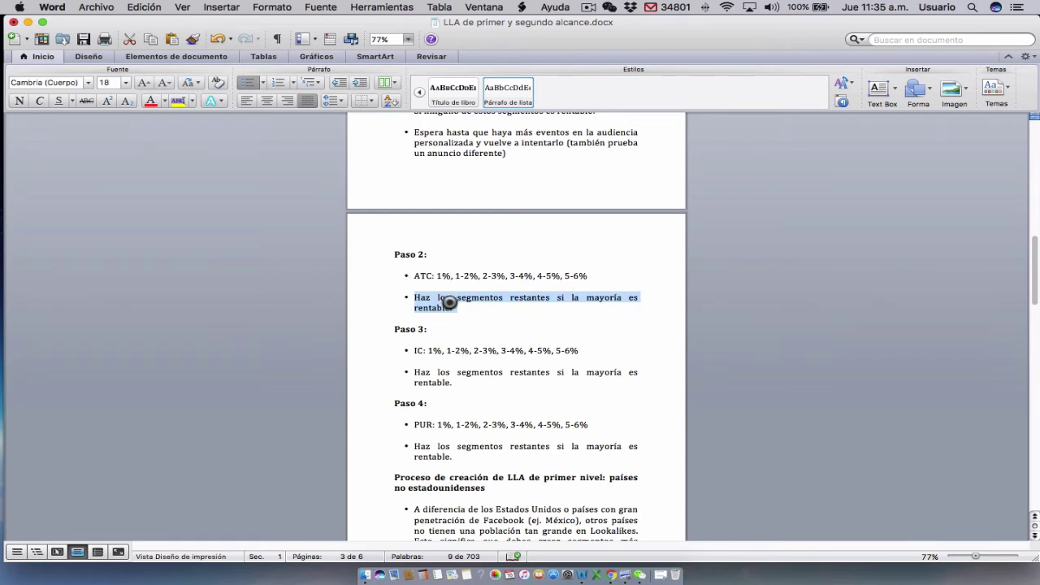
- Review Paso 3, highlighting its heading, the IC label and the full IC line with segments from 1% to 5-6%
scroll(449, 301, down, 2)
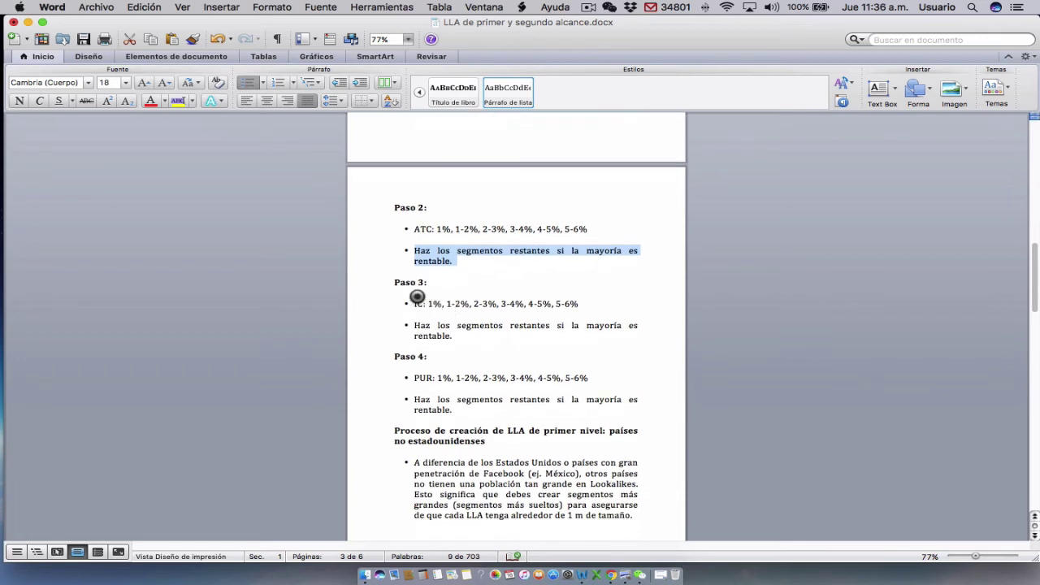
click(391, 282)
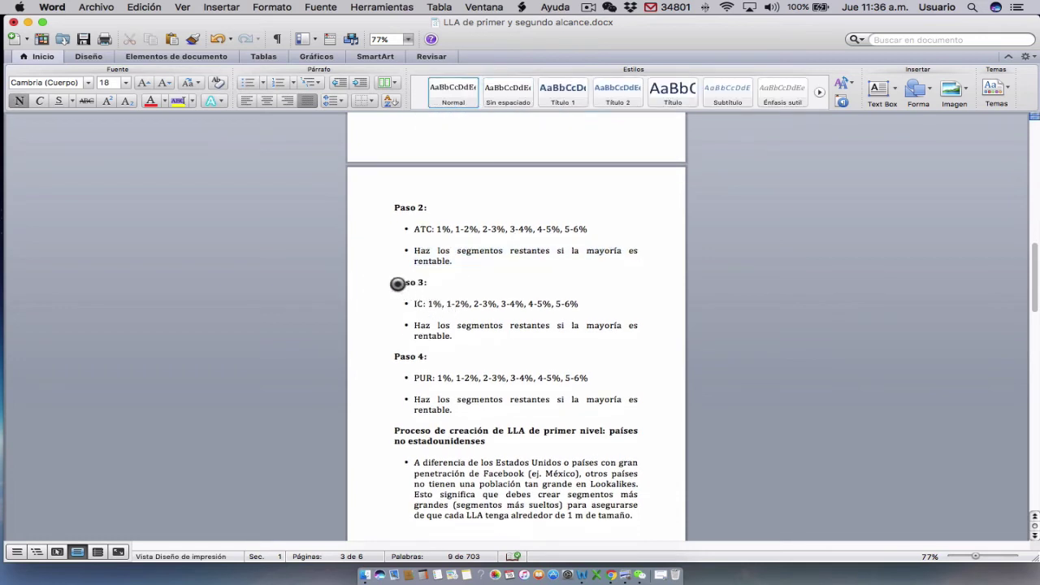
drag(402, 283, 430, 284)
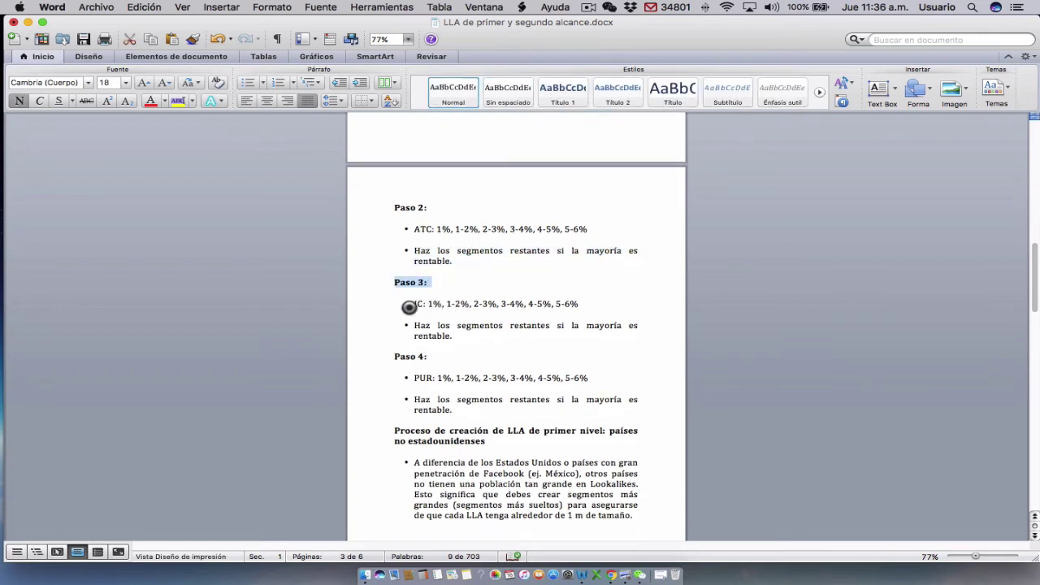
click(413, 304)
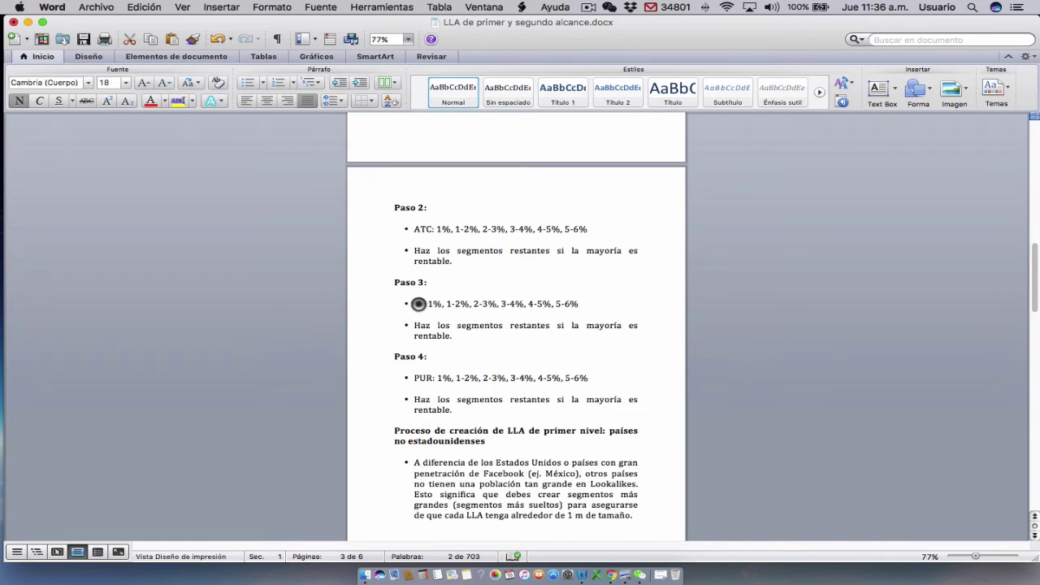
click(417, 305)
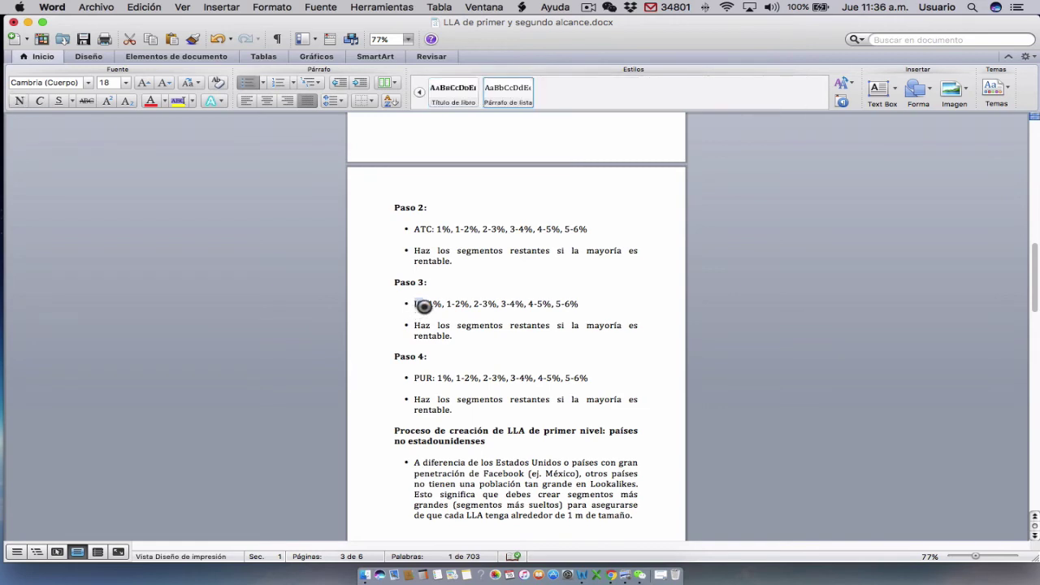
click(418, 306)
click(437, 306)
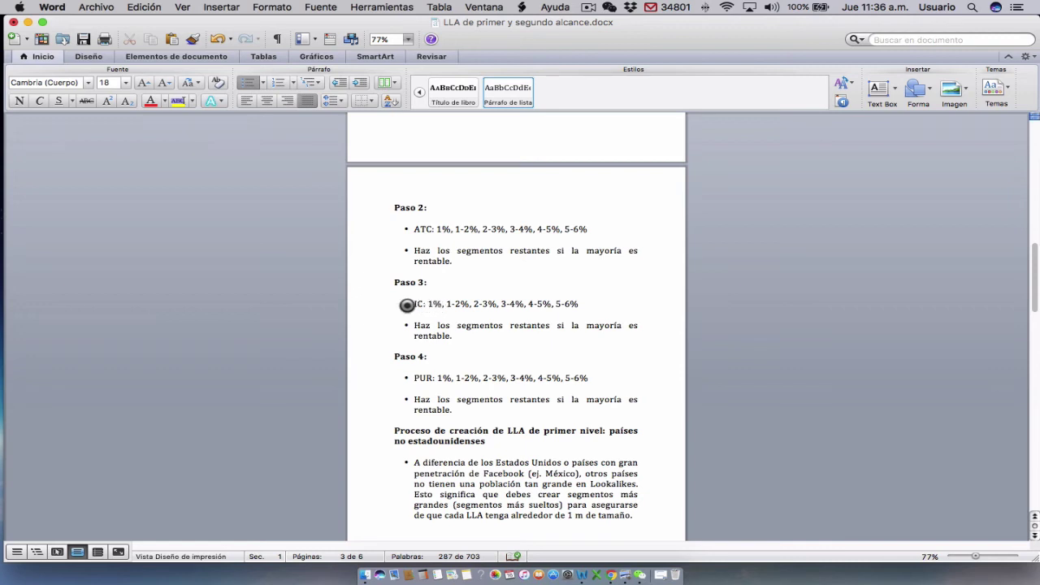
drag(414, 304, 590, 304)
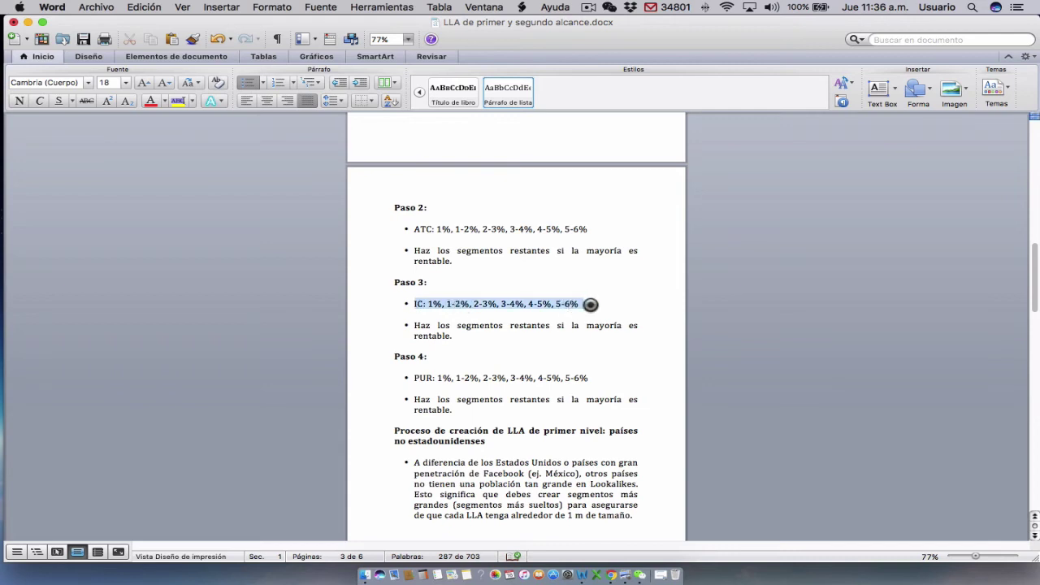
- Review the Paso 3 instruction to build the remaining segments if most are profitable
scroll(467, 348, down, 1)
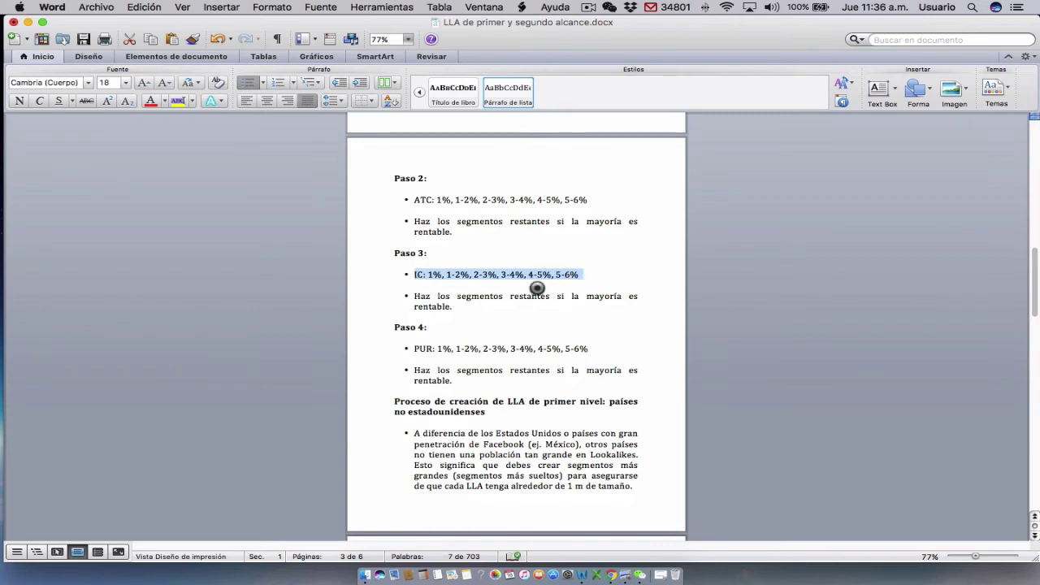
drag(413, 298, 425, 275)
click(459, 303)
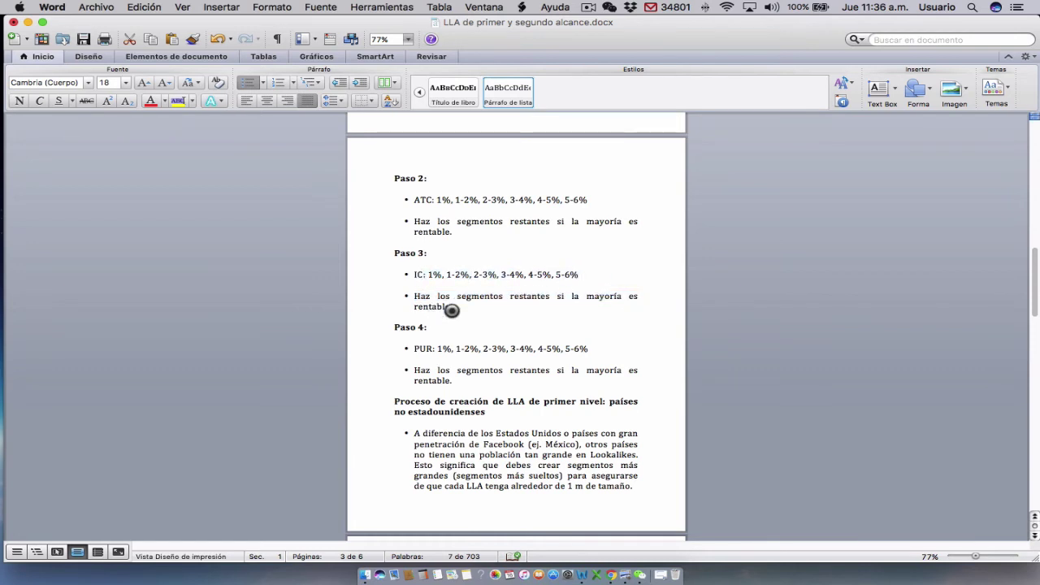
- Review Paso 4, highlighting the PUR segments from 1% to 5-6% and the instruction on the remaining segments
scroll(445, 313, down, 1)
drag(376, 290, 443, 292)
click(416, 314)
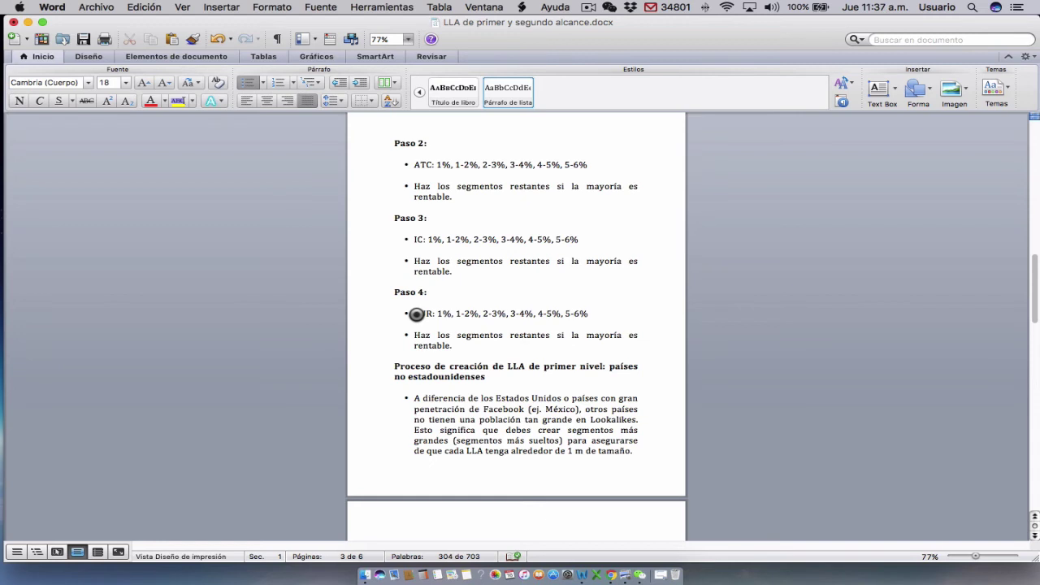
drag(409, 314, 430, 314)
click(437, 314)
drag(437, 314, 594, 309)
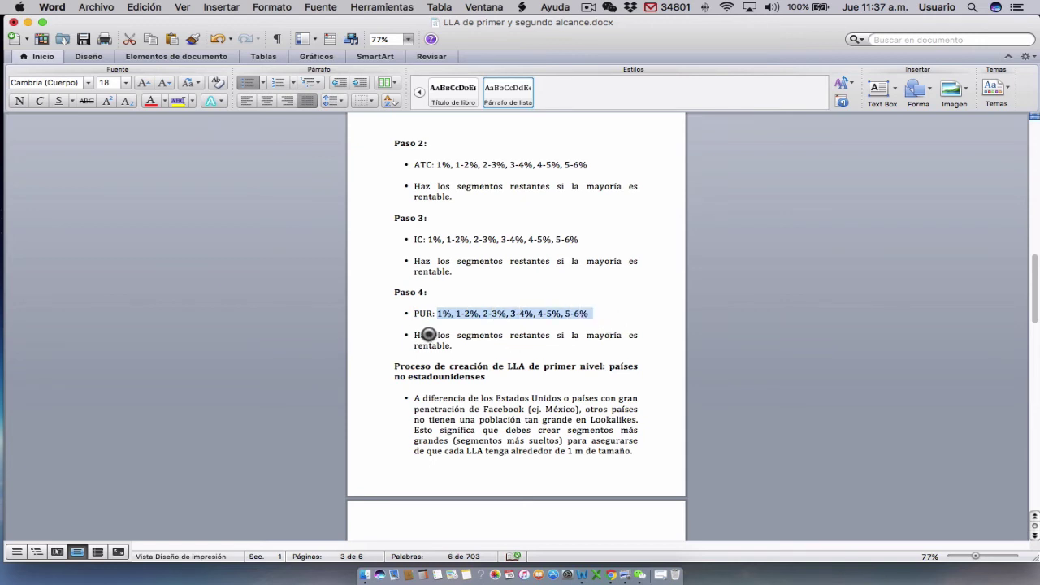
drag(414, 335, 522, 350)
- Return to Paso 1 and highlight its heading with the VC and 95% Visores de video audiences
scroll(521, 349, down, 2)
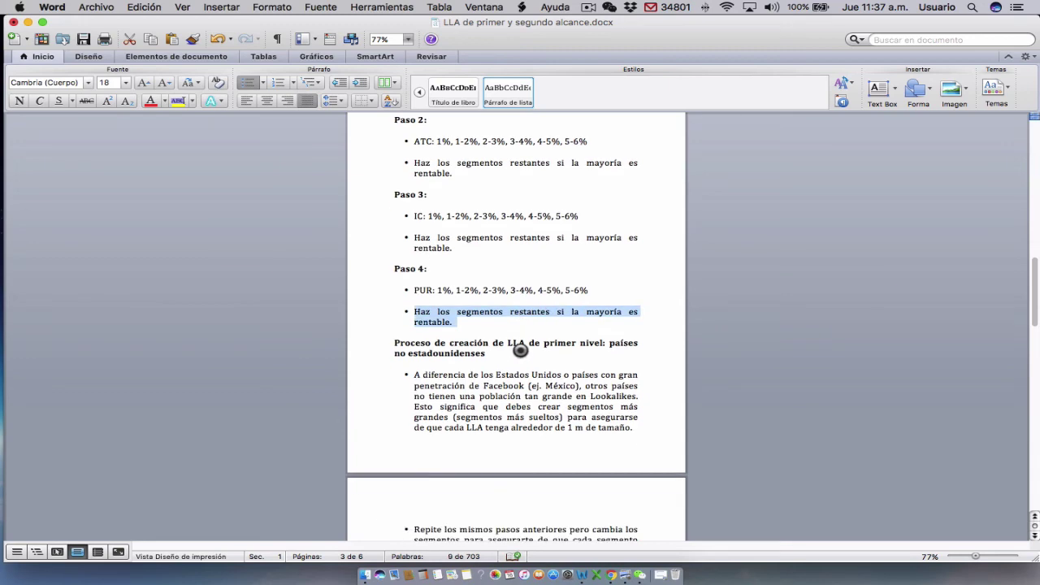
scroll(521, 349, up, 2)
scroll(521, 351, up, 9)
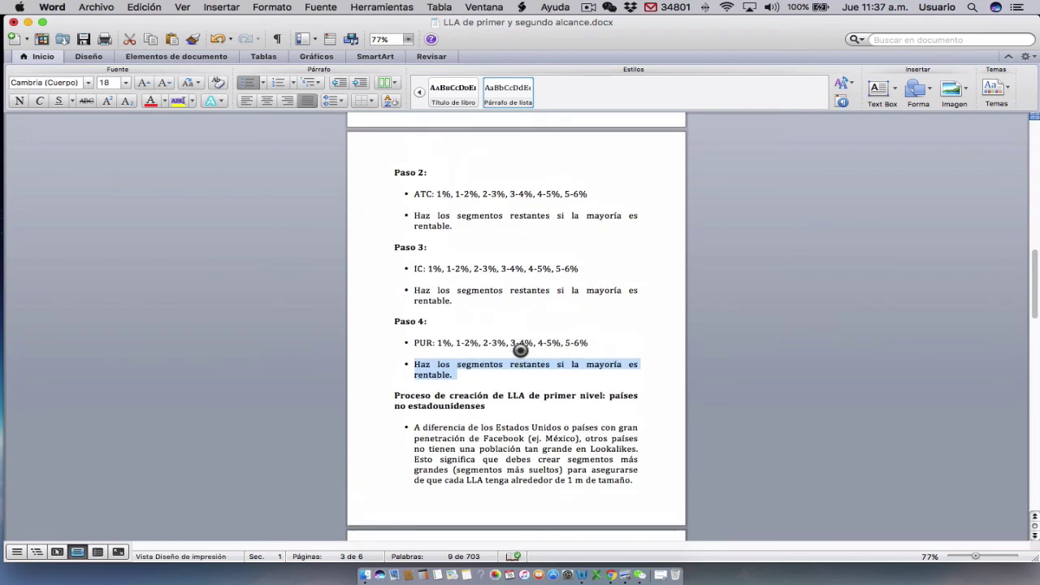
scroll(521, 350, up, 2)
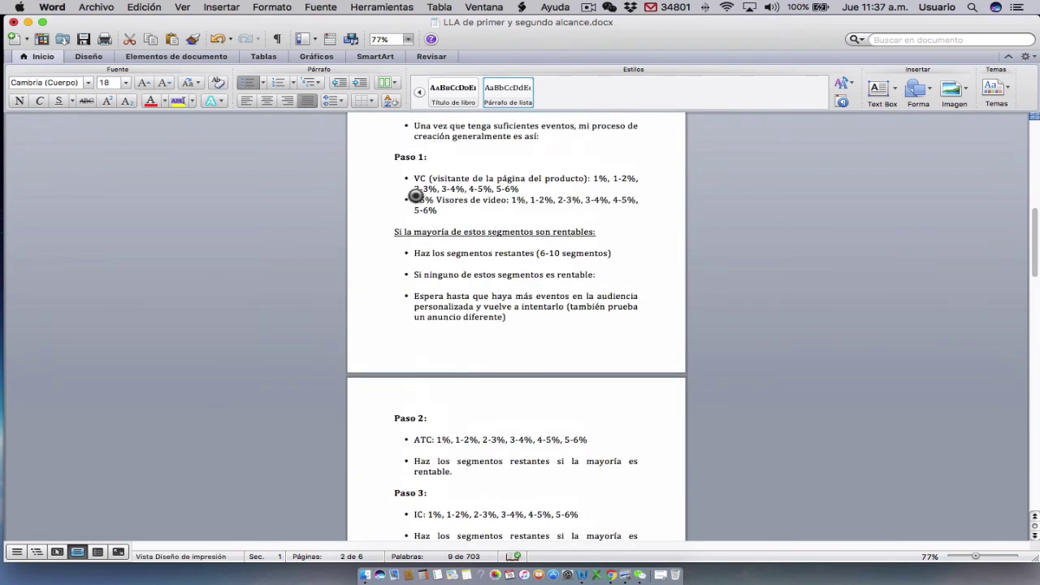
drag(391, 155, 550, 210)
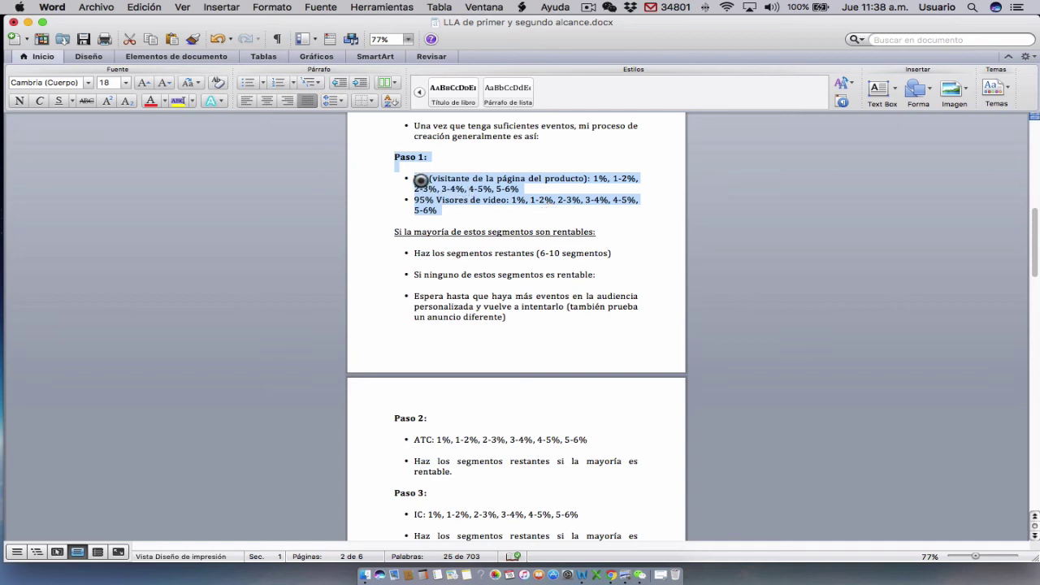
click(423, 180)
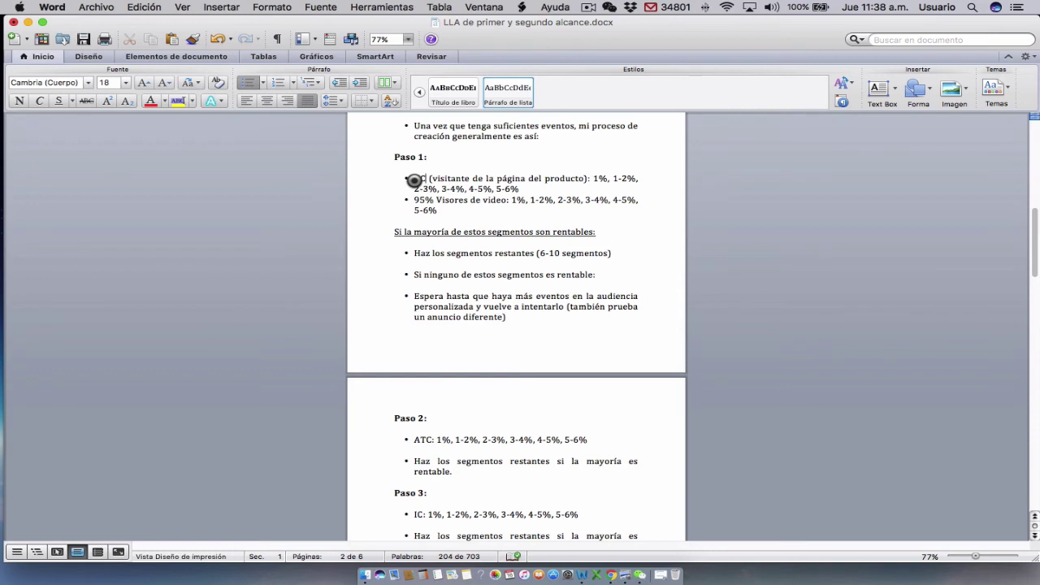
drag(414, 180, 432, 203)
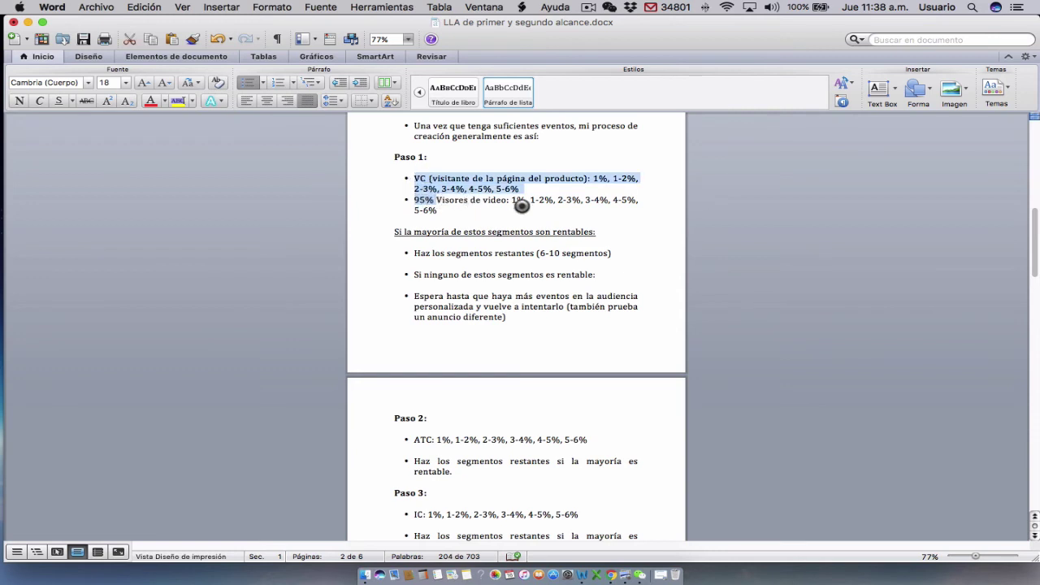
- Highlight the IC label in Paso 3 and the PUR label in Paso 4
scroll(427, 207, down, 5)
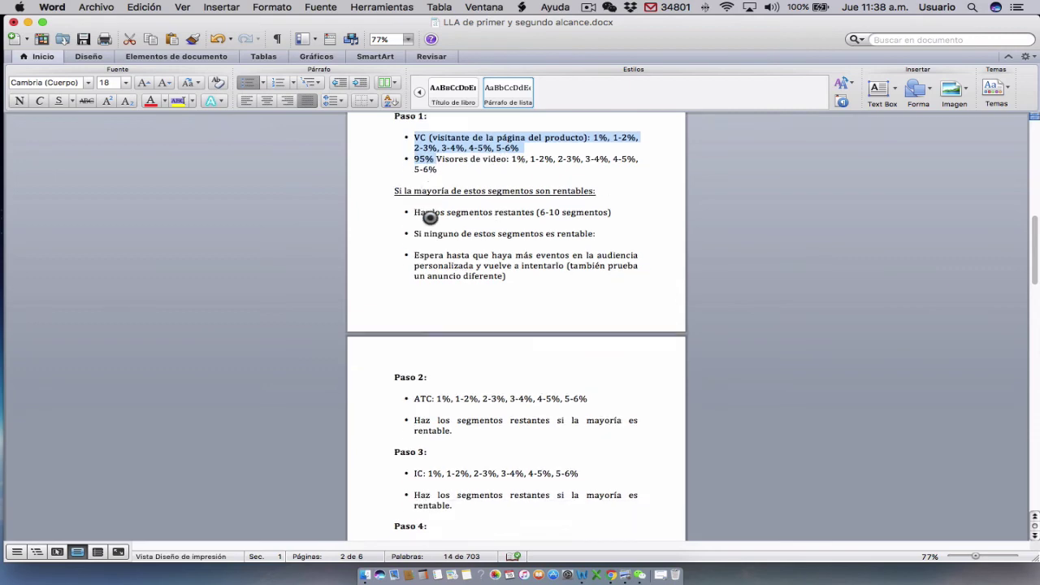
scroll(455, 249, down, 2)
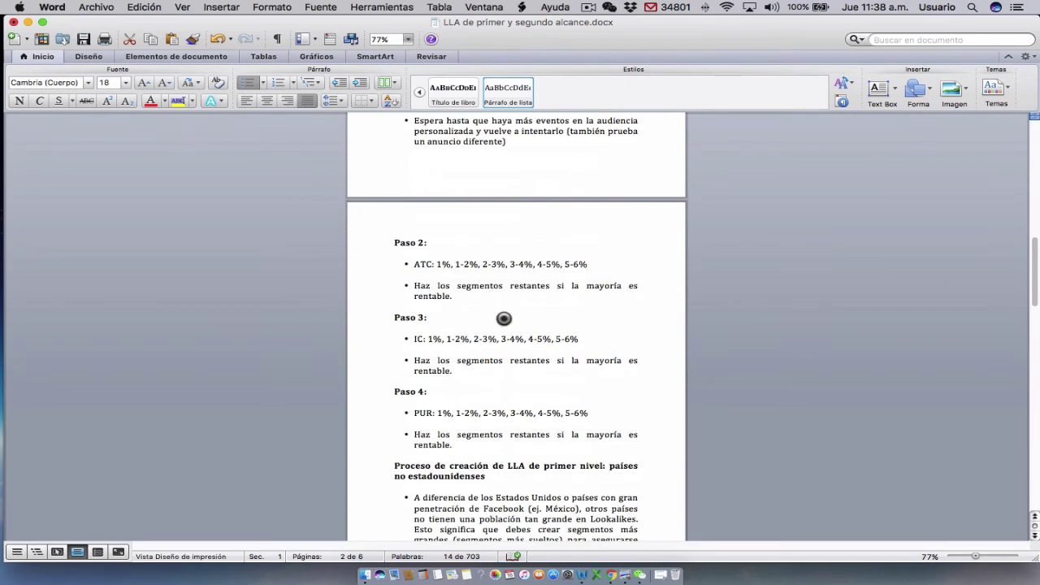
double_click(419, 339)
double_click(420, 412)
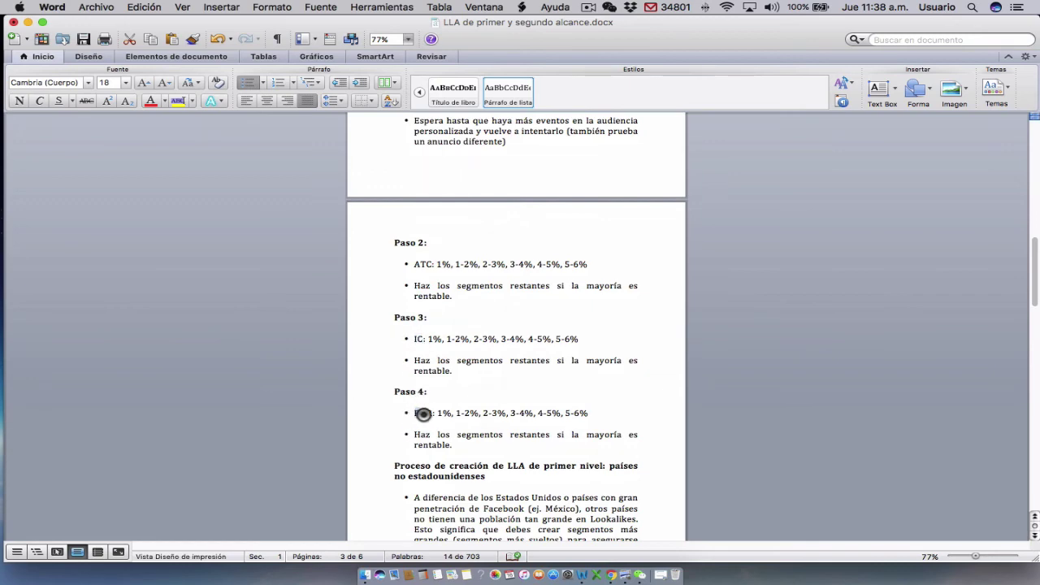
- Highlight the heading on the first-level LLA creation process for countries outside the United States
scroll(574, 397, down, 5)
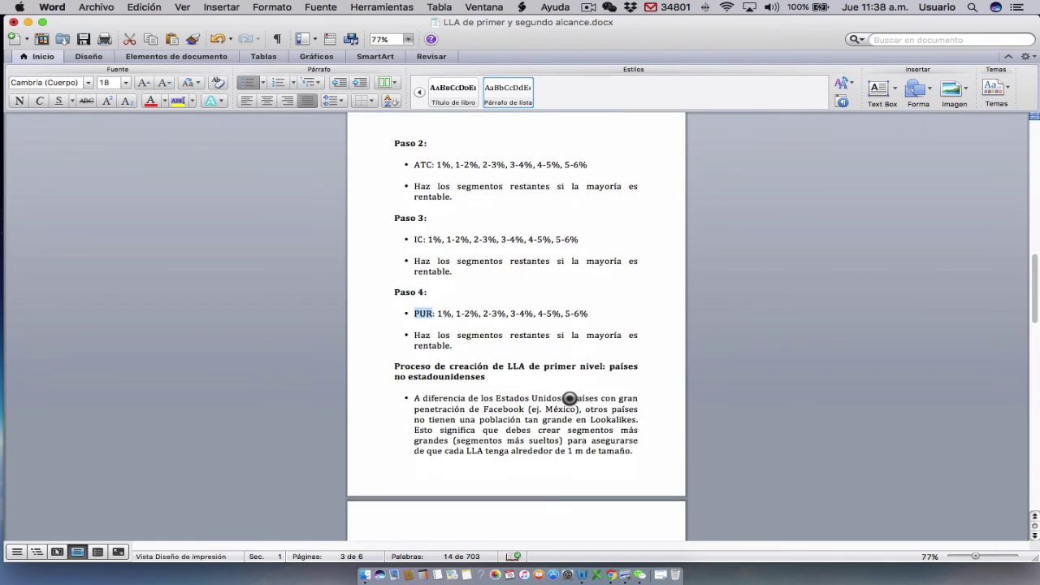
scroll(567, 400, down, 1)
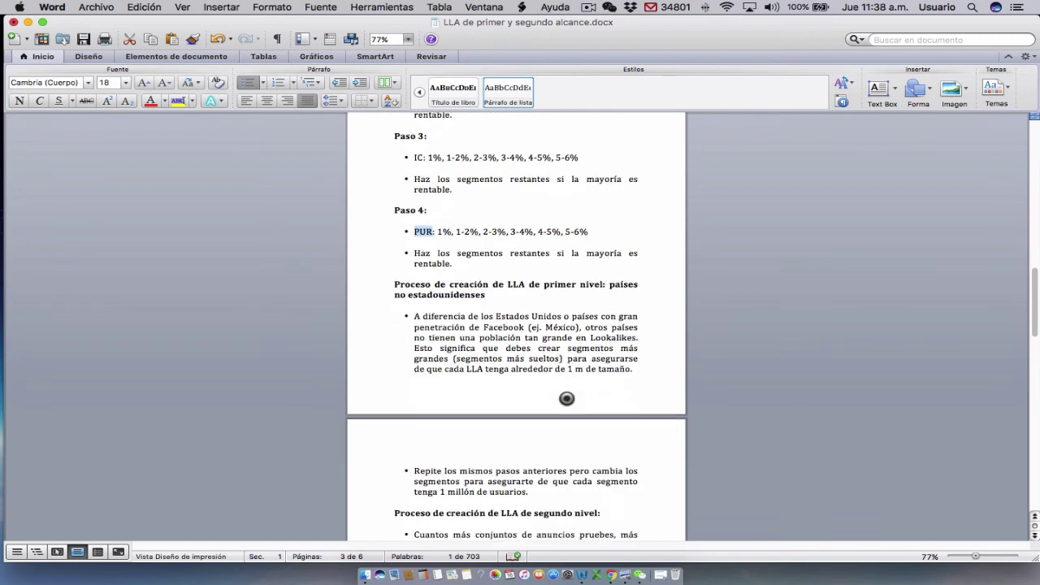
drag(390, 283, 538, 290)
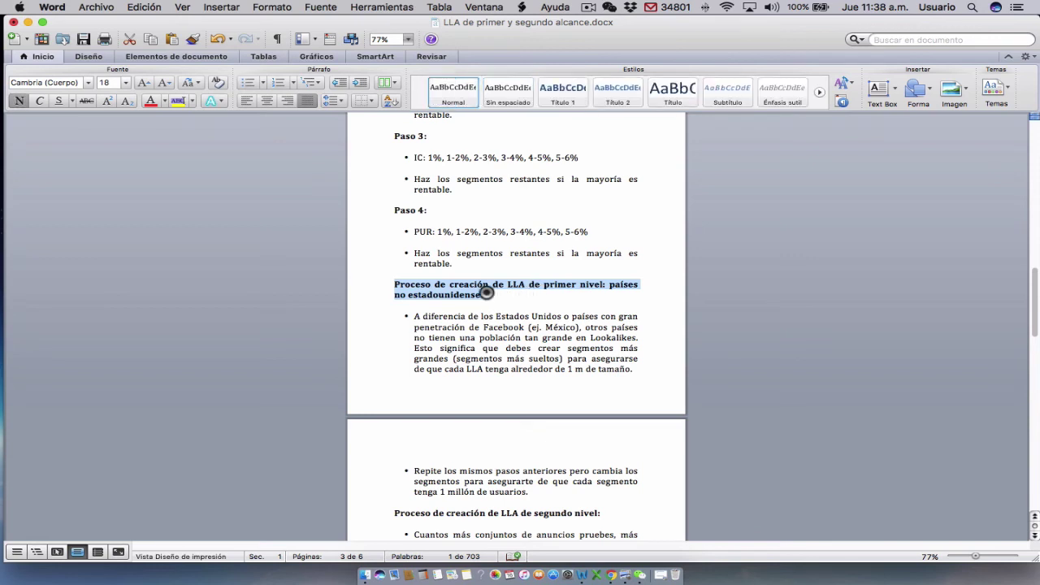
click(490, 295)
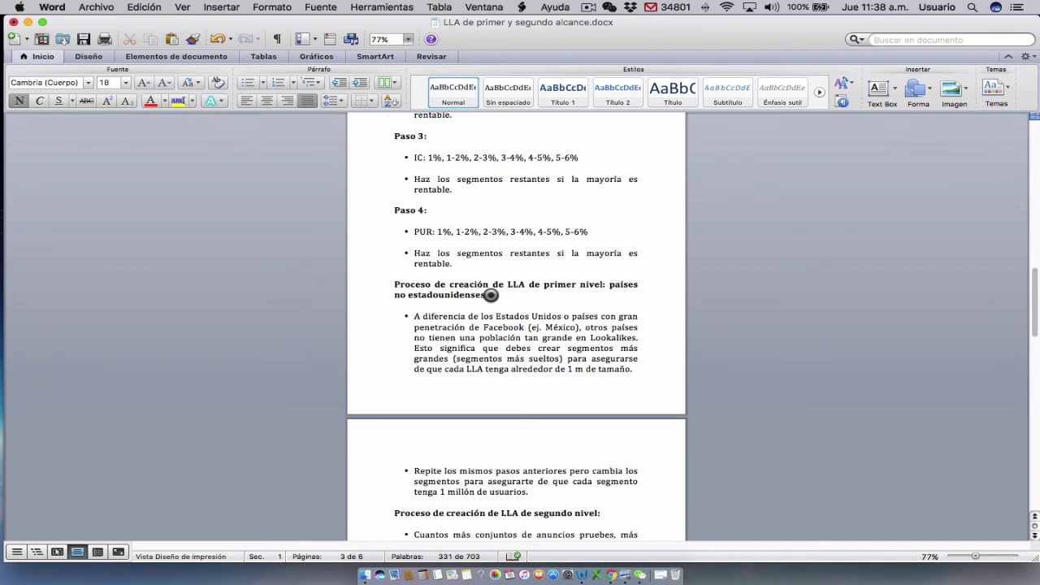
- Review the bullet on non-US countries, highlighting their smaller Lookalike population and the advice to create larger segments of about 1 m
scroll(490, 295, down, 1)
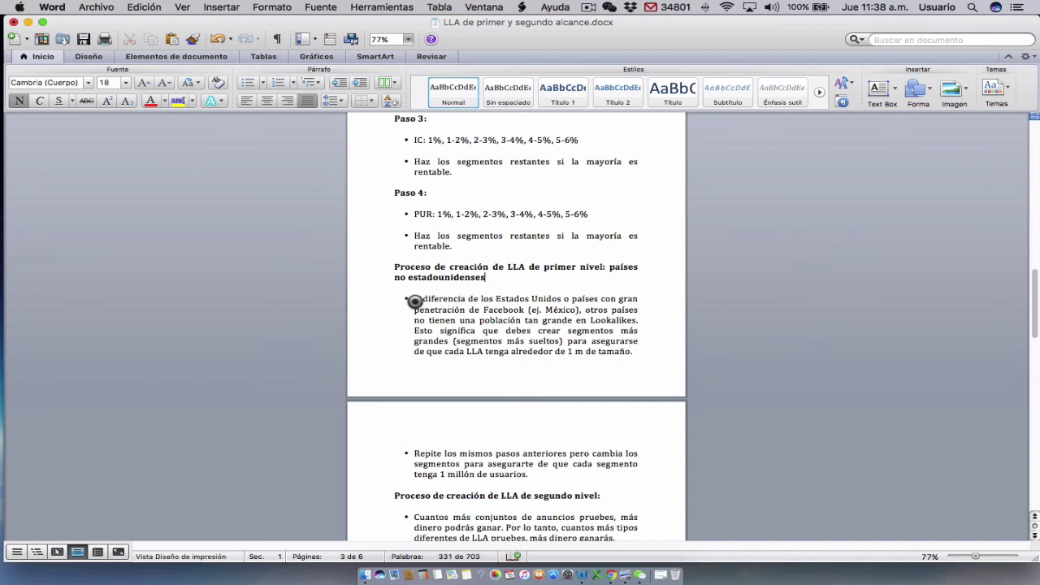
drag(413, 301, 636, 319)
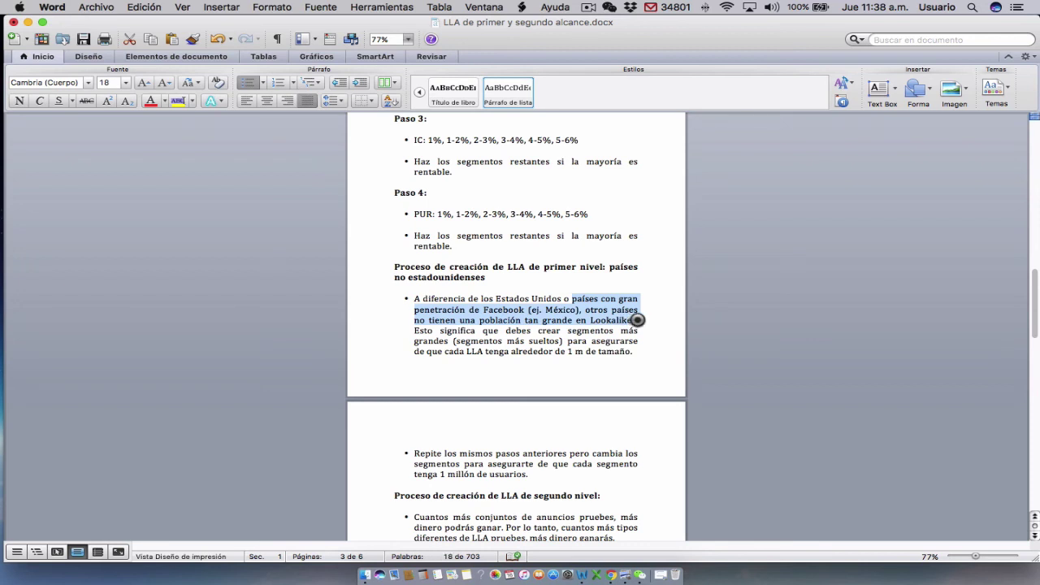
click(421, 337)
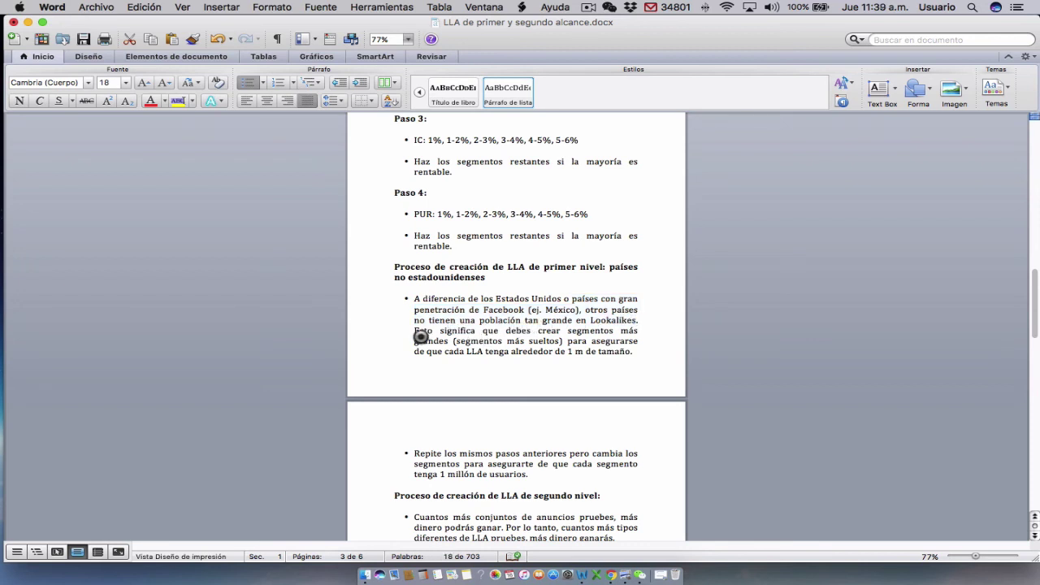
drag(421, 336, 632, 351)
scroll(630, 351, down, 1)
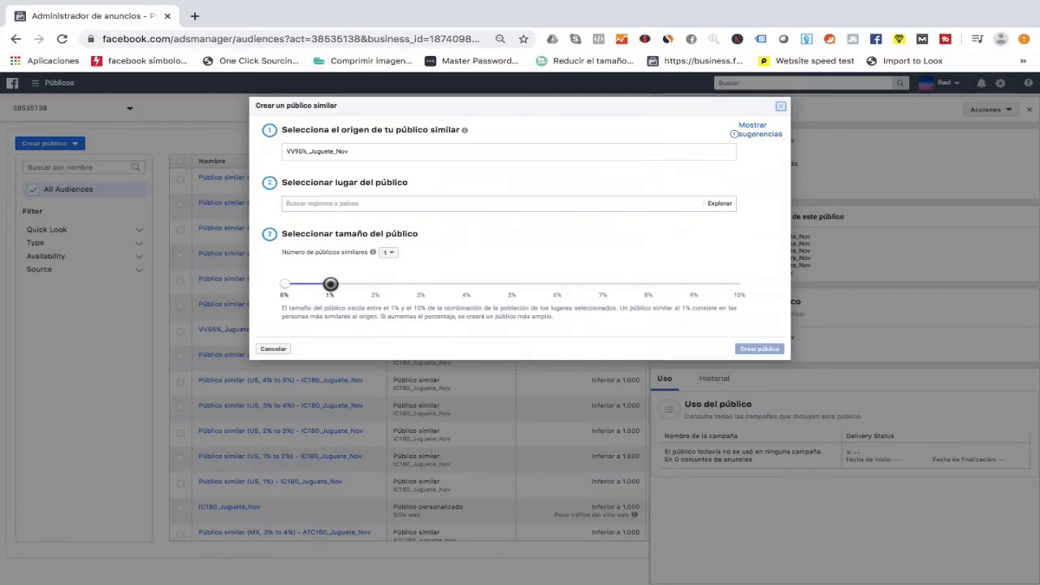
- In Facebook Ads Manager, set México as the location of the lookalike audience based on VV95%_Juguete_Nov
click(339, 203)
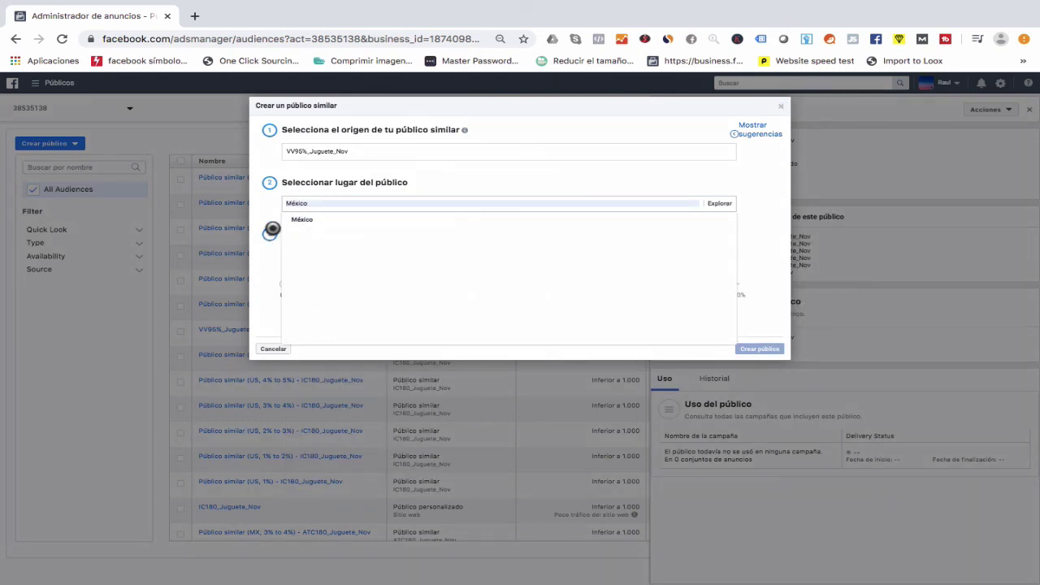
click(302, 221)
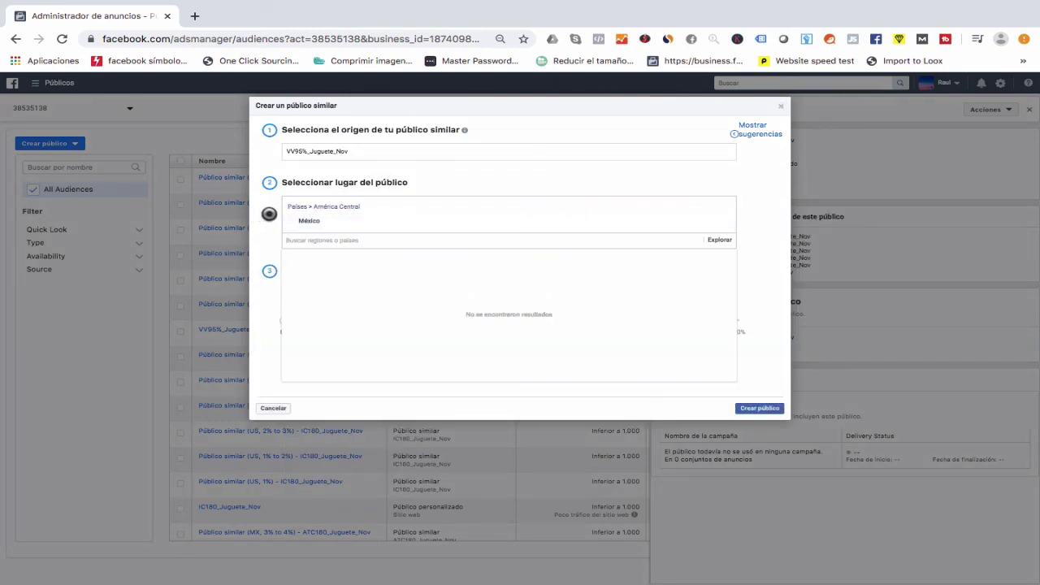
click(269, 214)
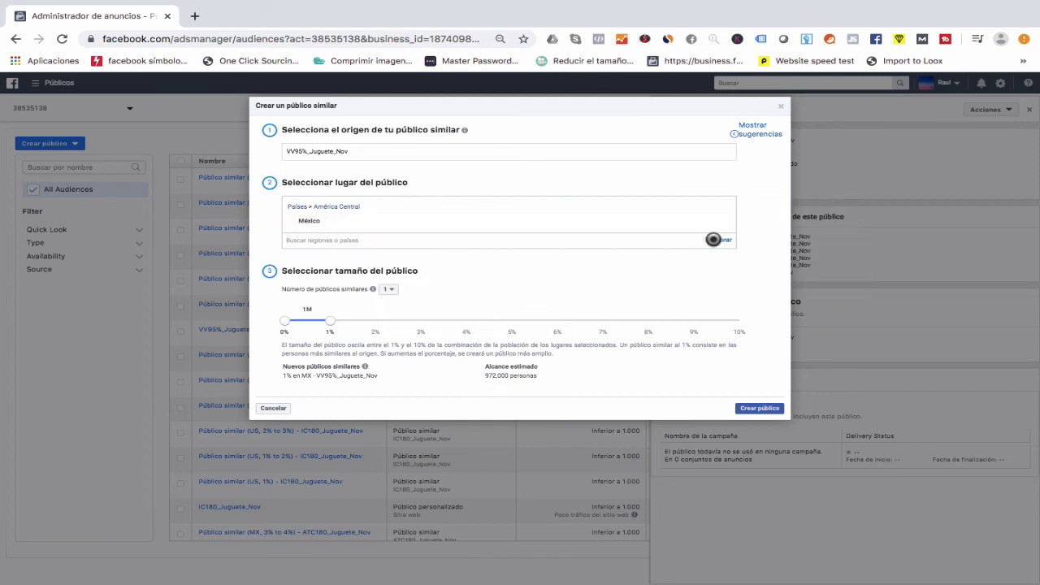
- Replace México with Estados Unidos as the lookalike audience's location
click(446, 238)
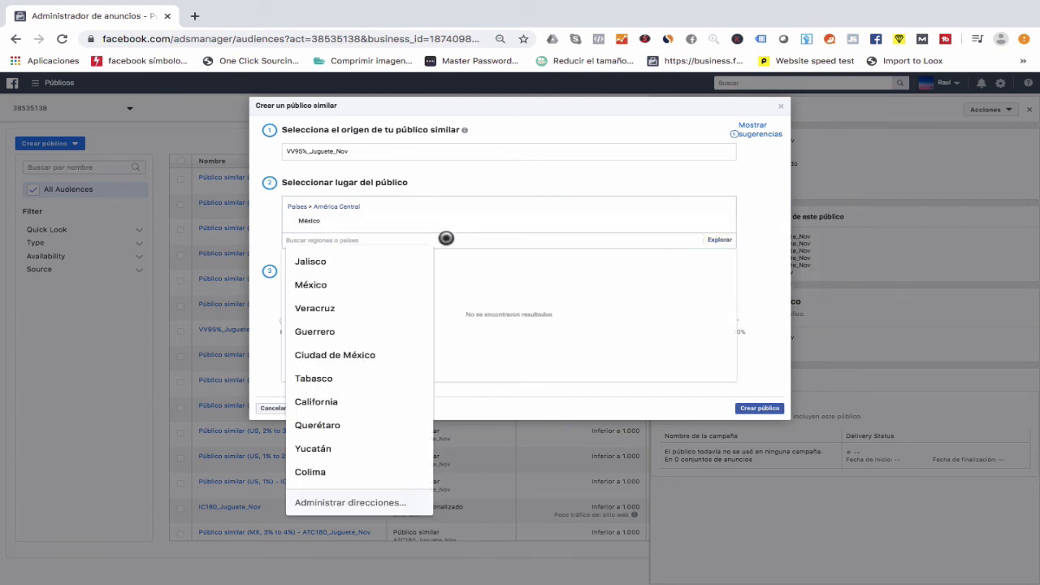
text(estados)
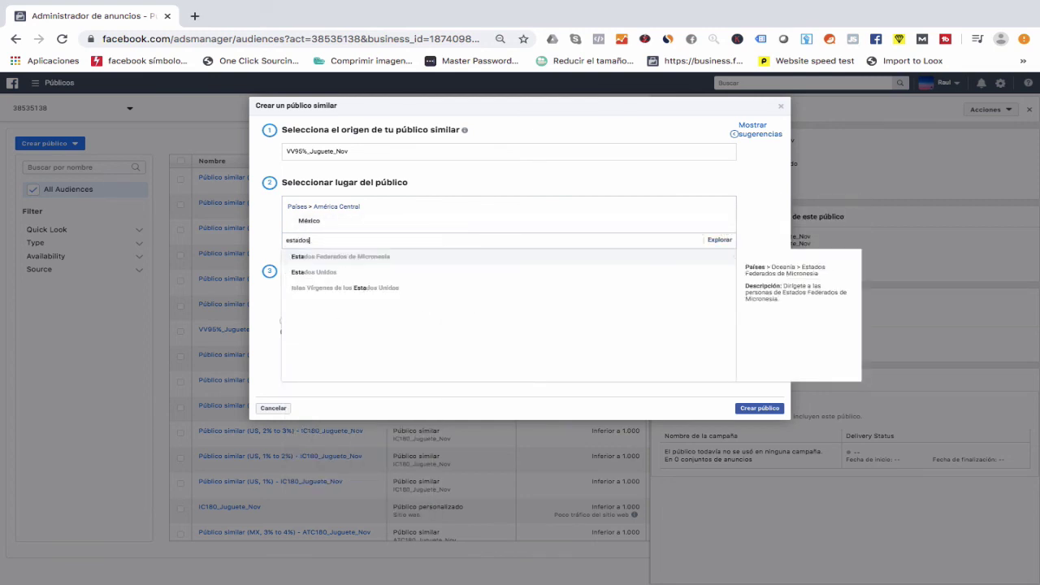
click(373, 271)
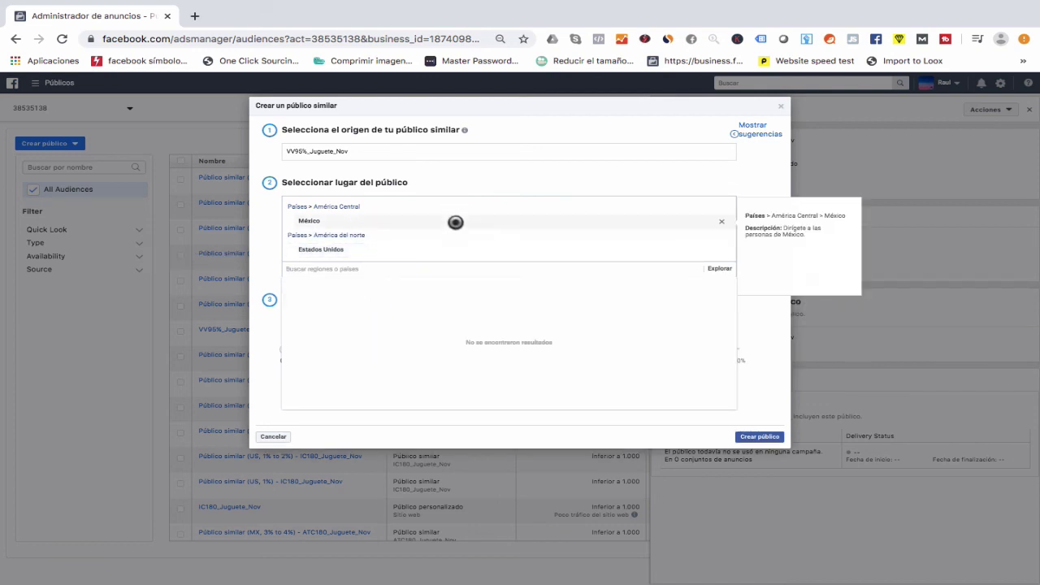
click(722, 221)
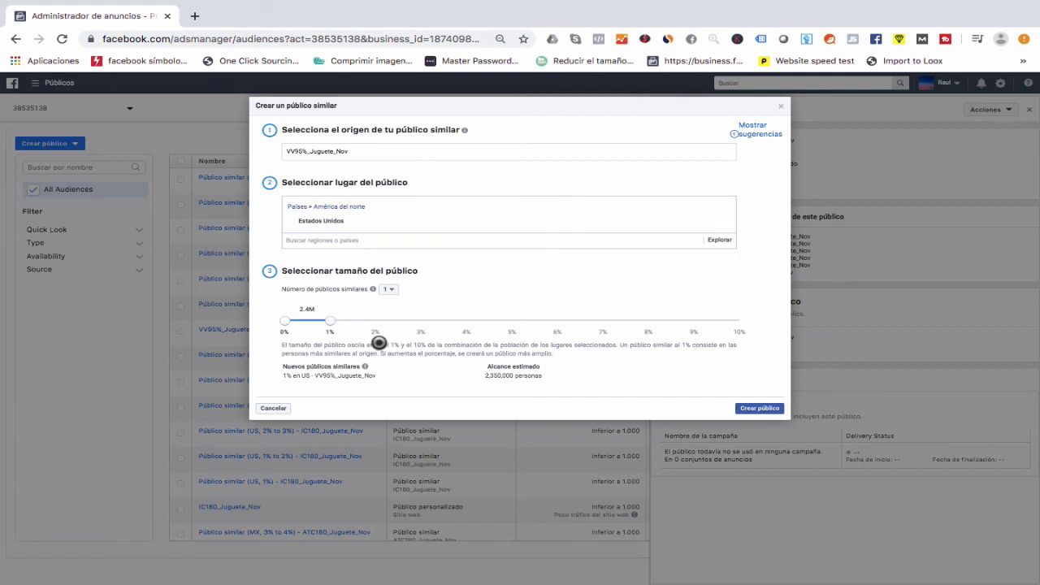
- Replace Estados Unidos with Reino Unido as the lookalike audience's location
click(346, 241)
text(re)
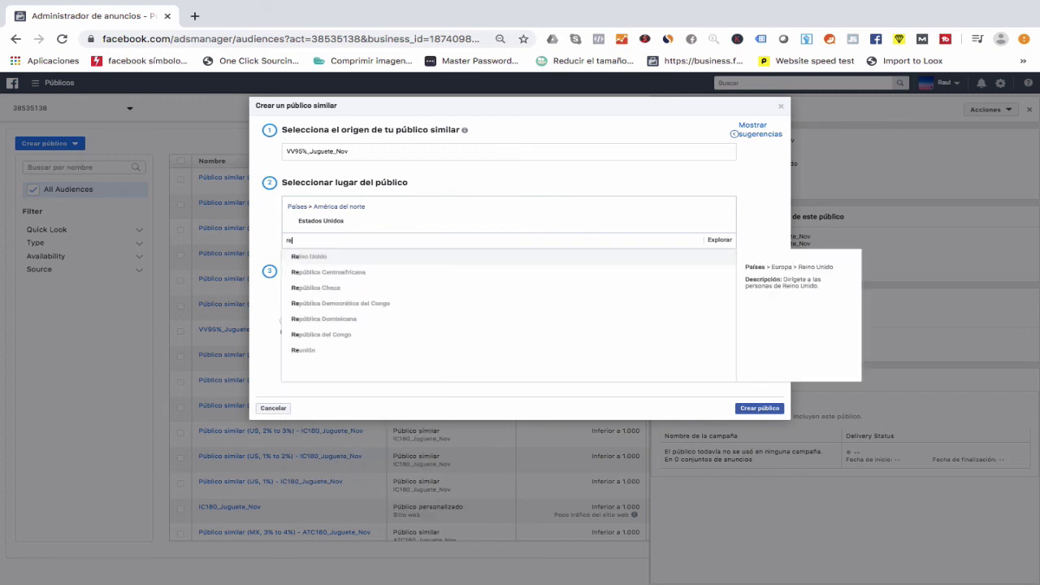
text(indo)
key(BackSpace)
key(BackSpace)
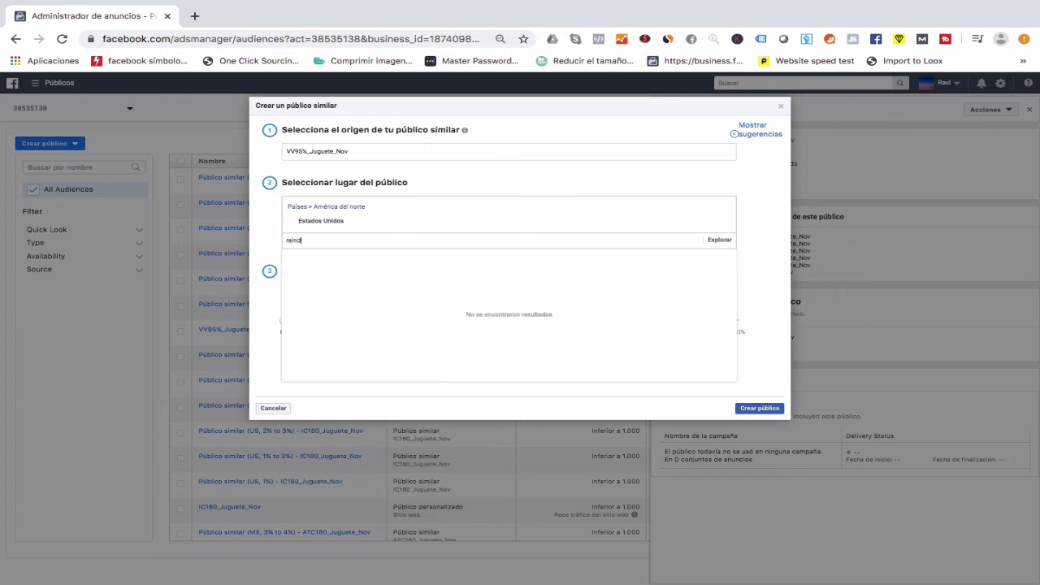
click(342, 254)
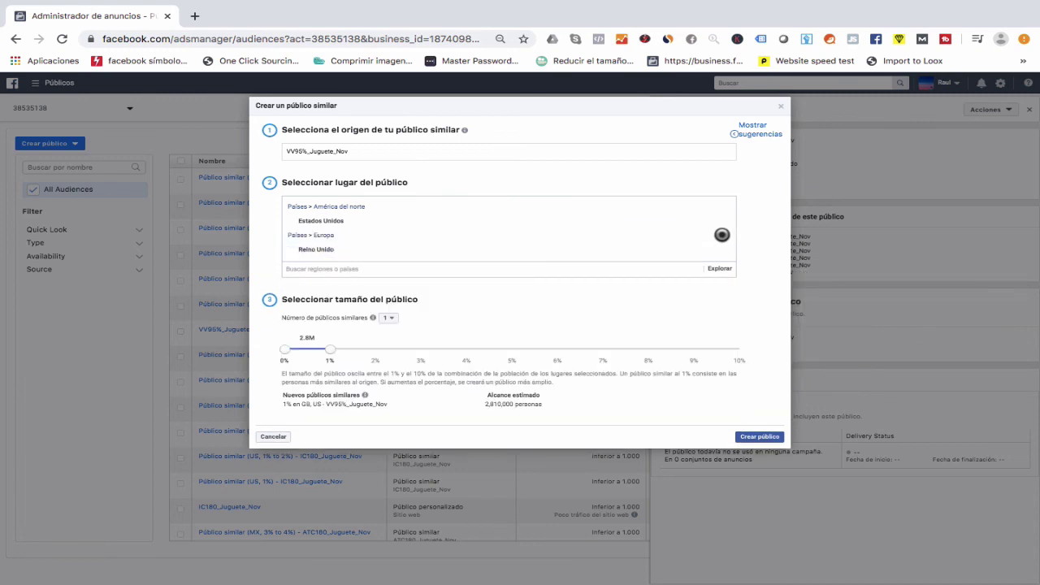
click(722, 222)
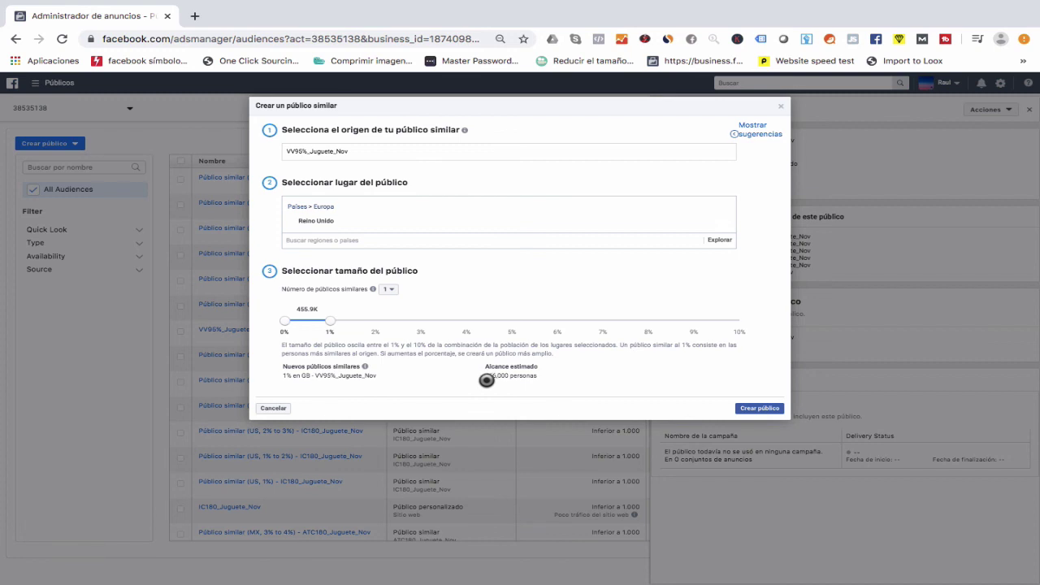
mouse_move(307, 222)
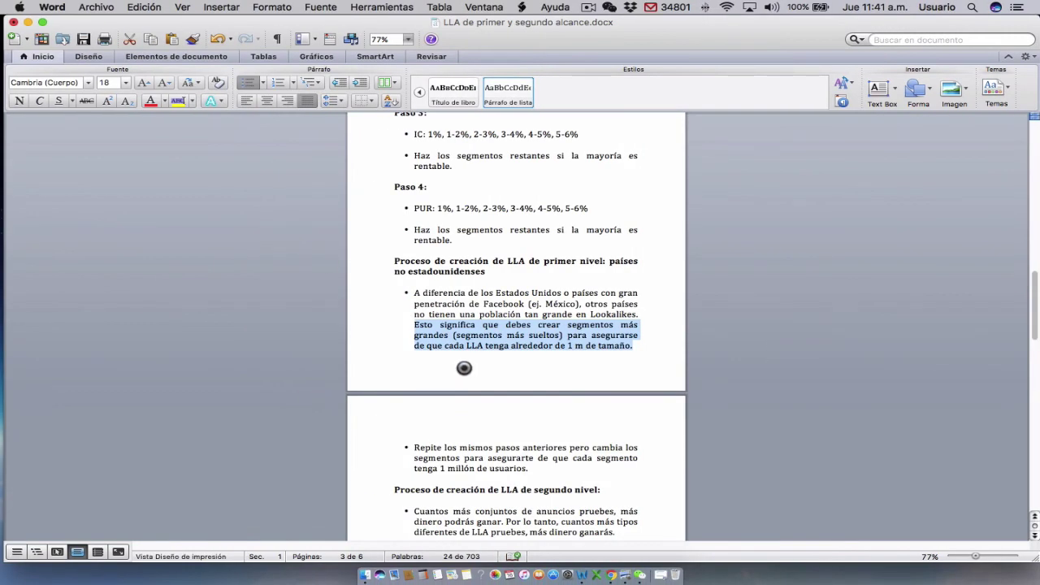
- In the Word document, highlight the advice to create larger, looser segments so that each LLA has about 1 m people
click(519, 336)
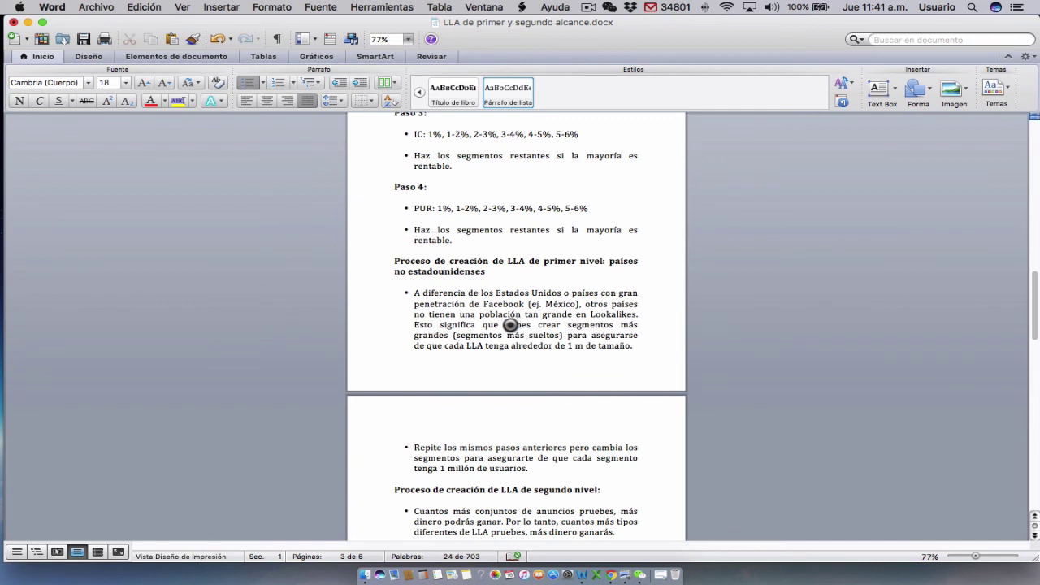
drag(510, 324, 632, 346)
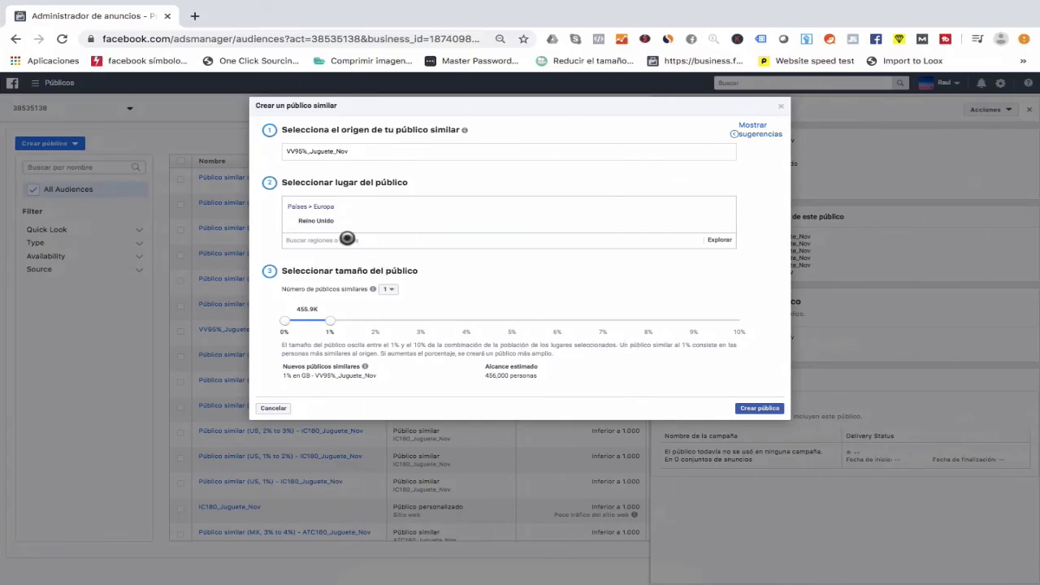
- In Facebook Ads Manager, widen the Reino Unido lookalike audience size to 2% and on to 3%
click(359, 322)
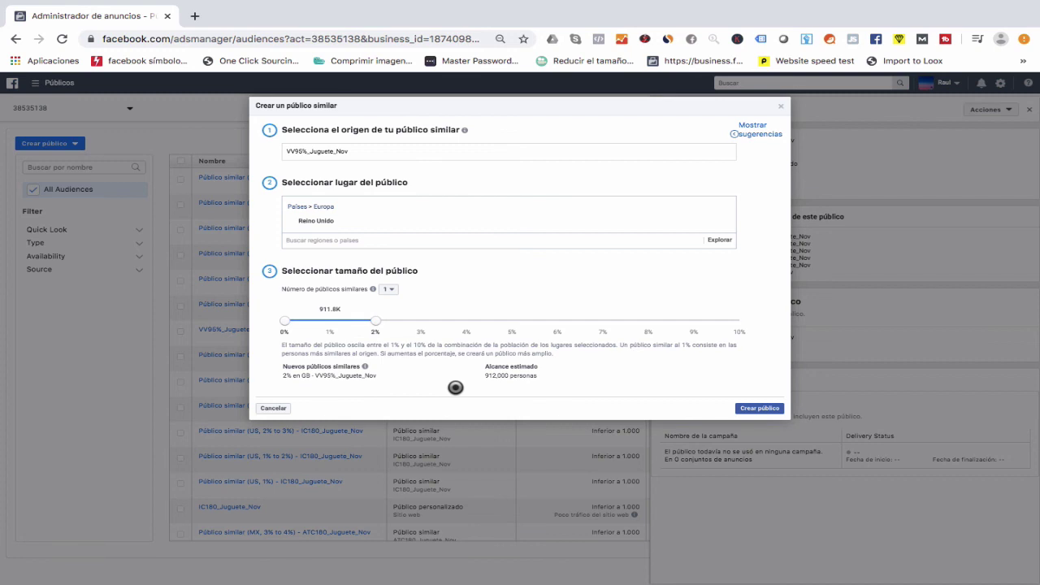
drag(377, 321, 420, 323)
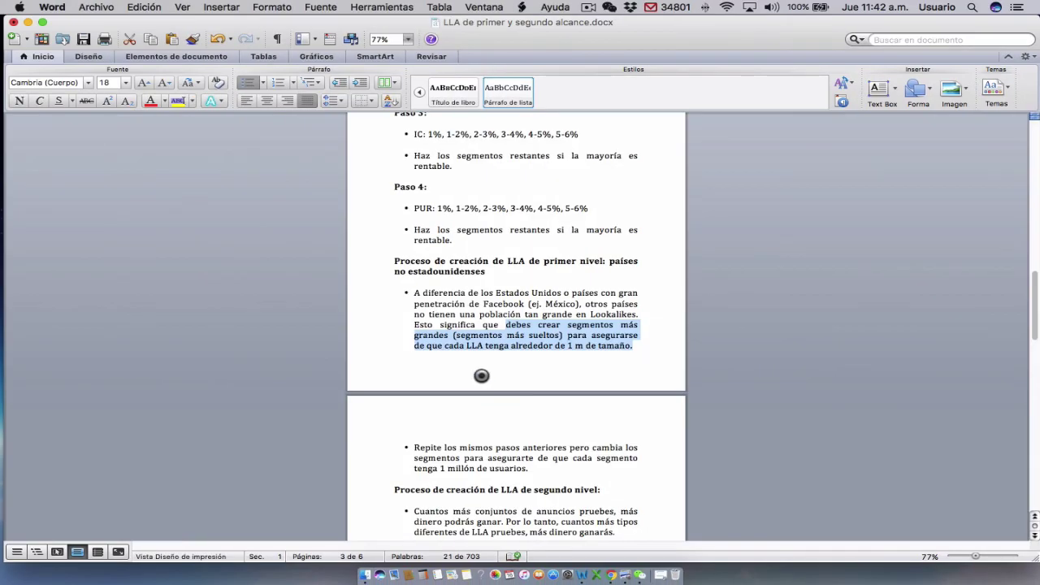
- In the Word document, highlight the bullet on repeating the previous steps with segments of 1 million users each
scroll(481, 376, down, 3)
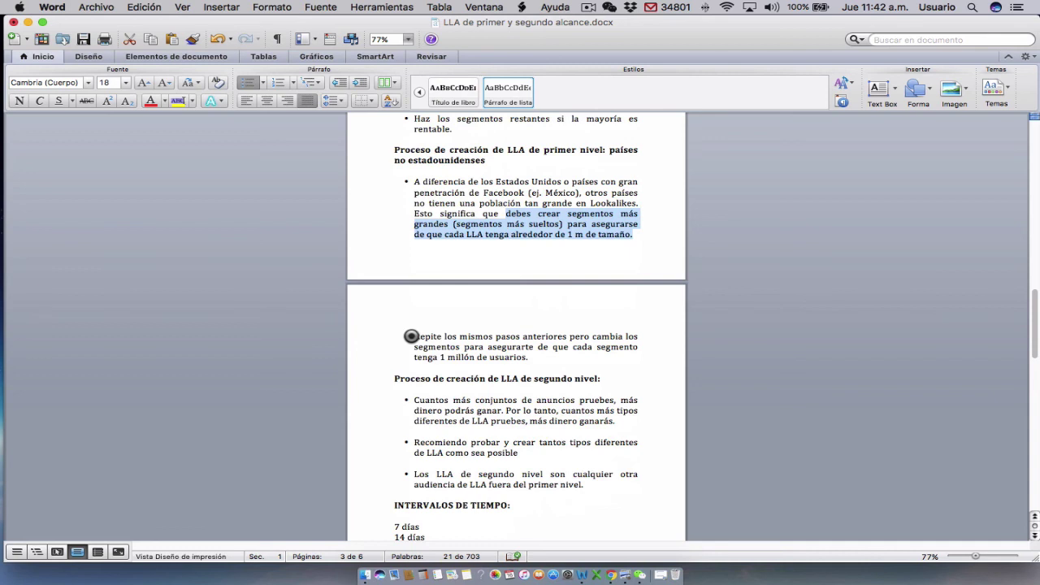
drag(411, 336, 635, 354)
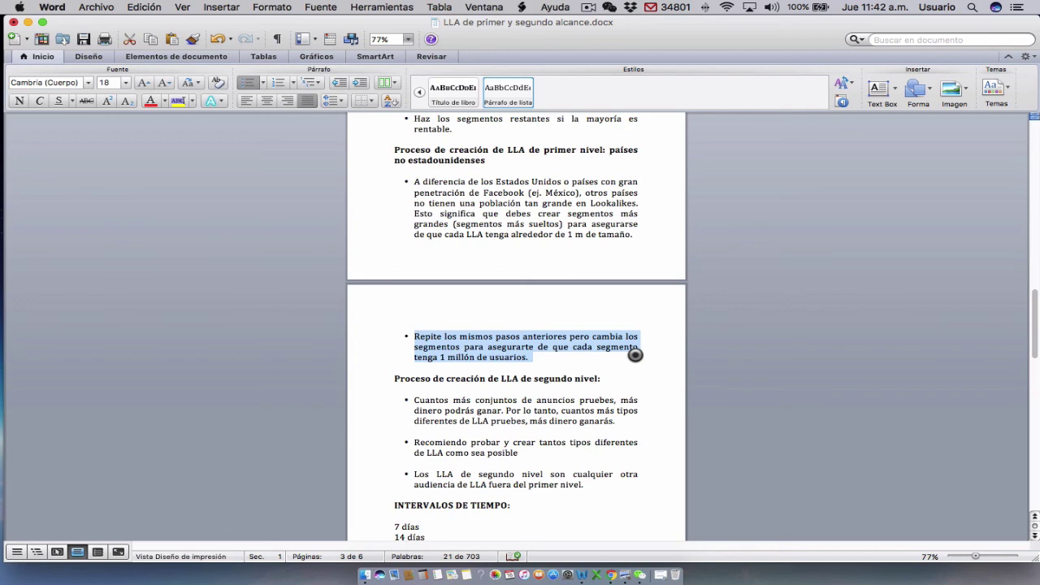
scroll(613, 349, up, 1)
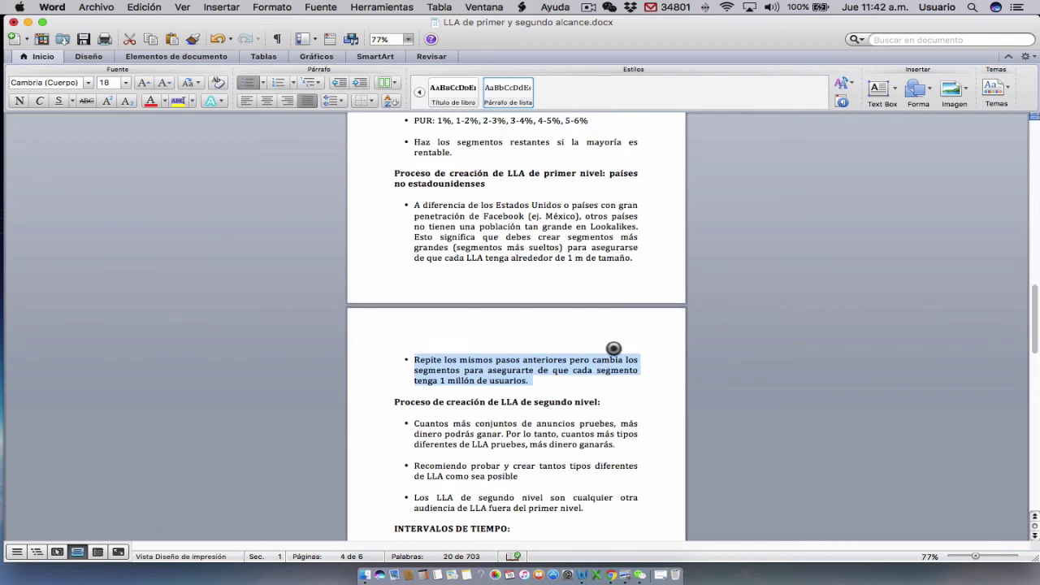
scroll(616, 349, up, 5)
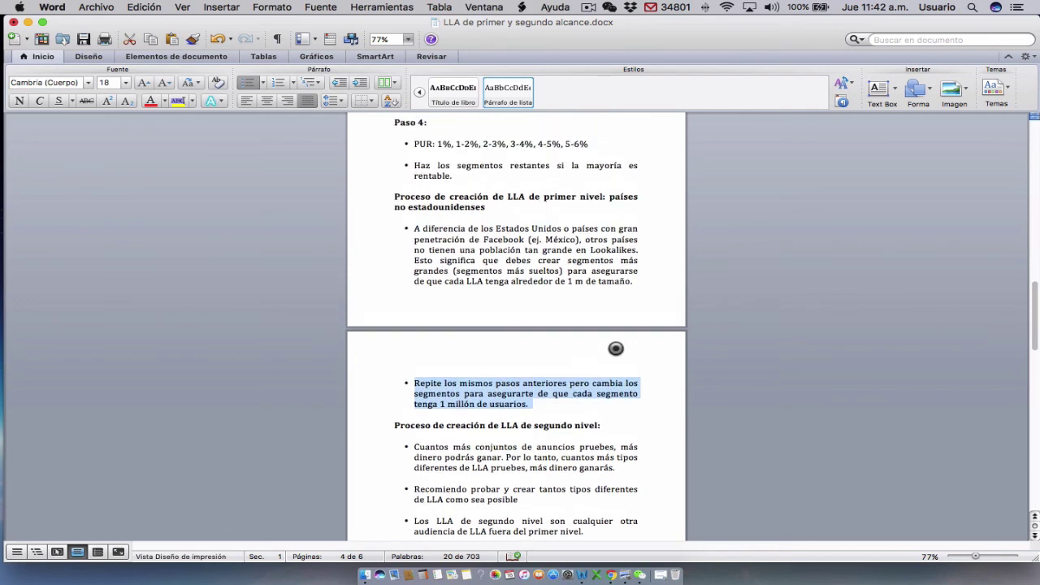
- Highlight the heading on the second-level LLA creation process
scroll(608, 348, down, 6)
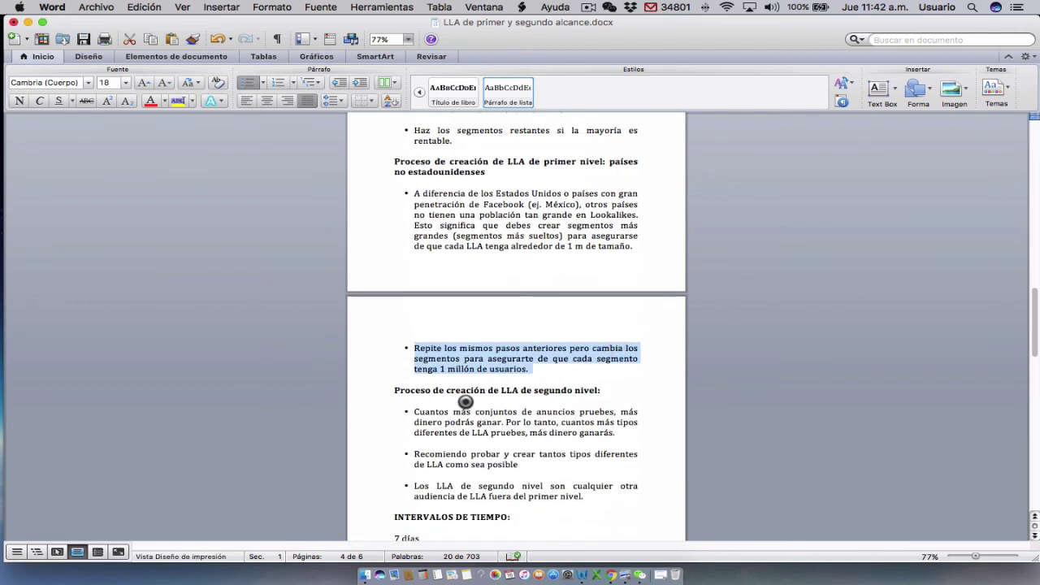
scroll(587, 392, down, 1)
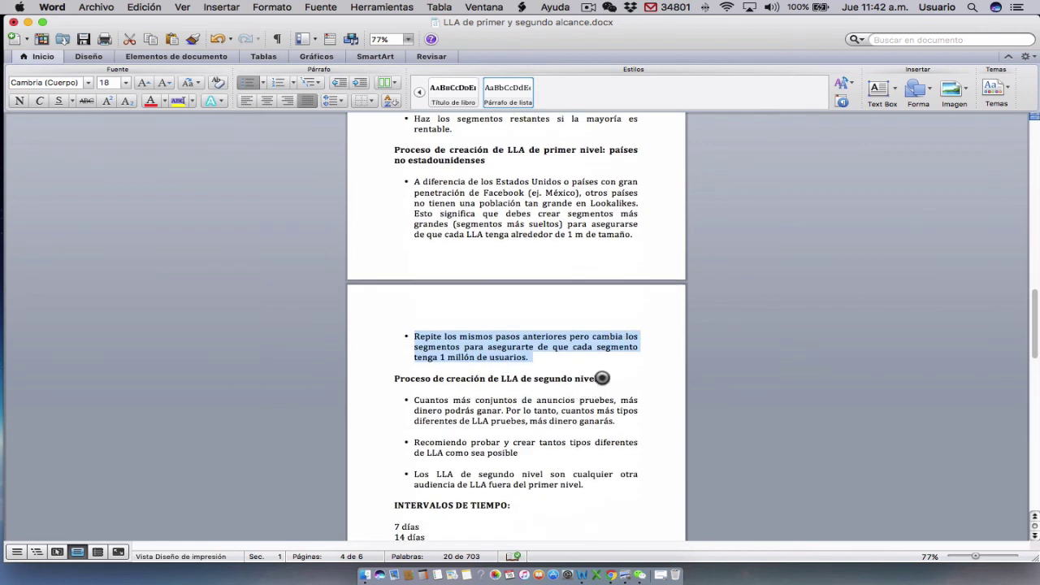
drag(603, 378, 394, 380)
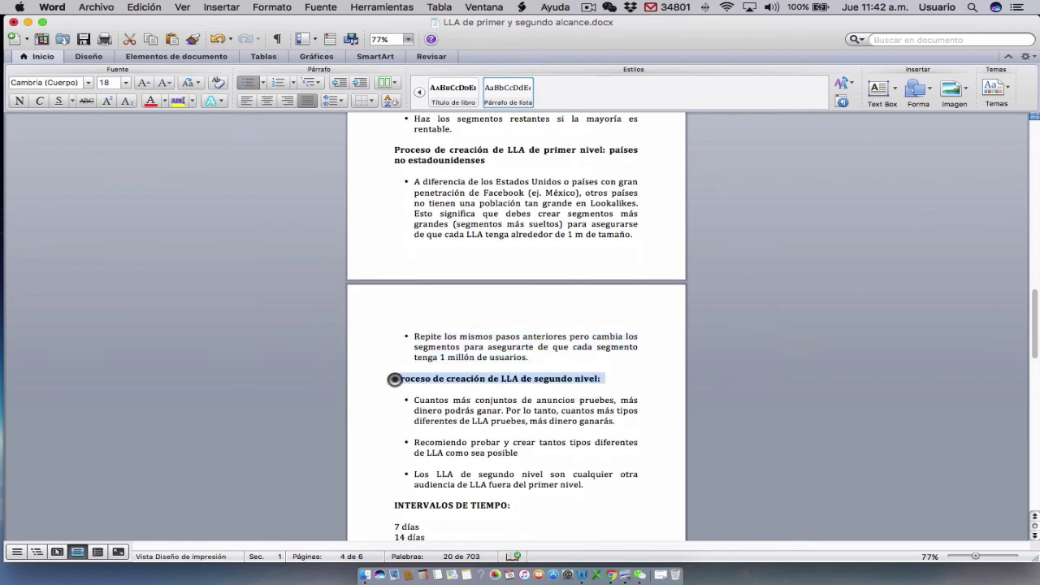